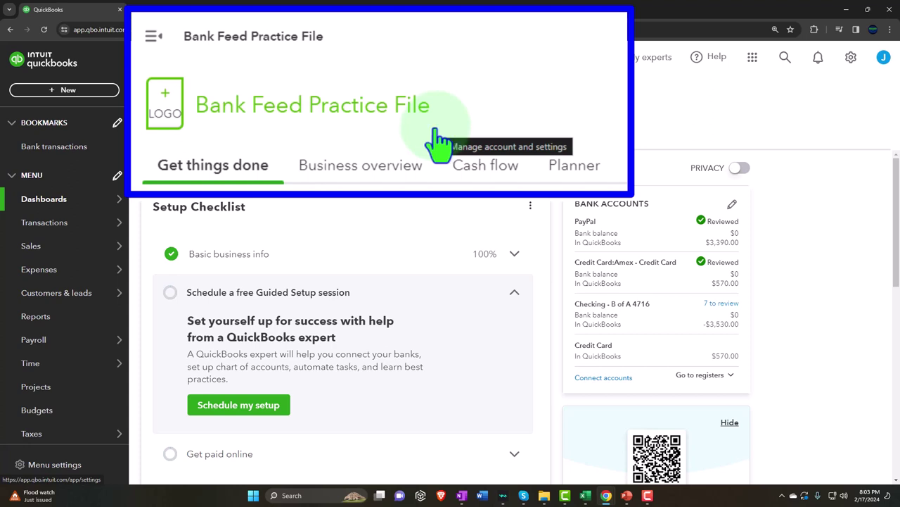
# Step: Open the favorite Balance Sheet, Profit and Loss, and Trial Balance reports, each in its own new browser tab
pyautogui.click(50, 328)
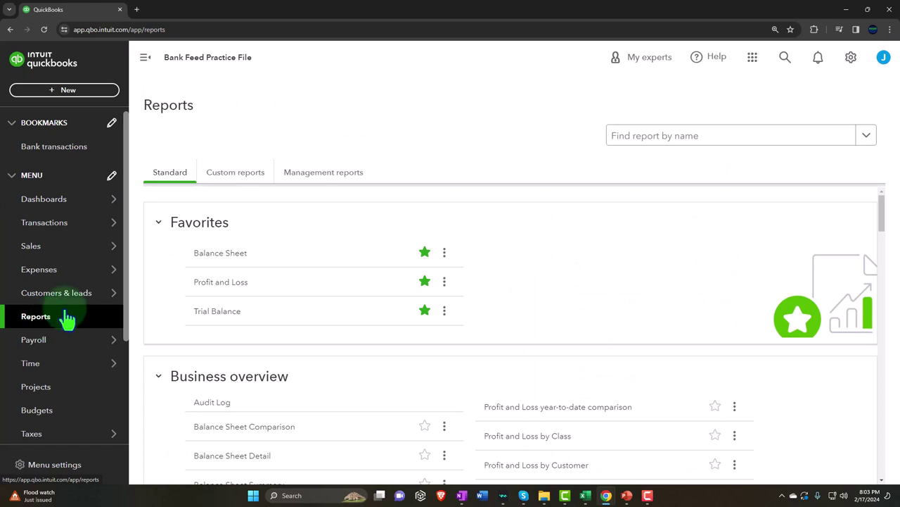
pyautogui.rightClick(239, 255)
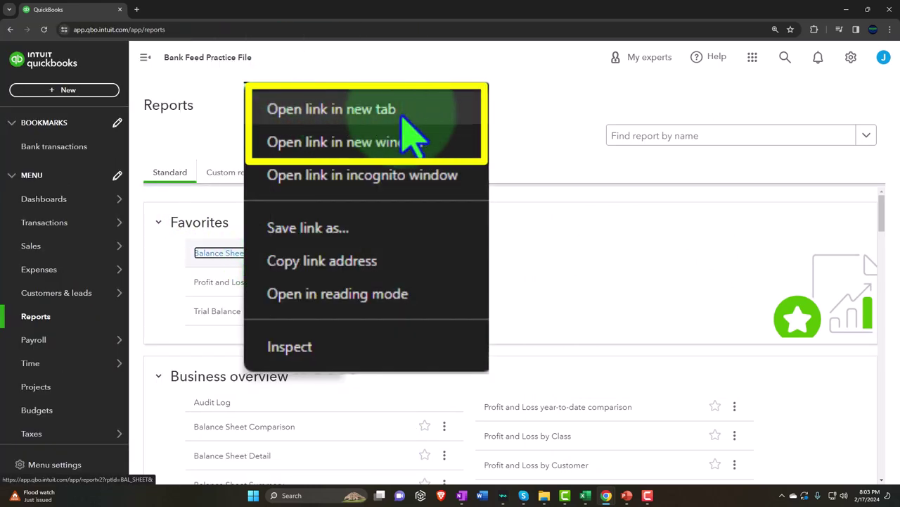
pyautogui.click(299, 269)
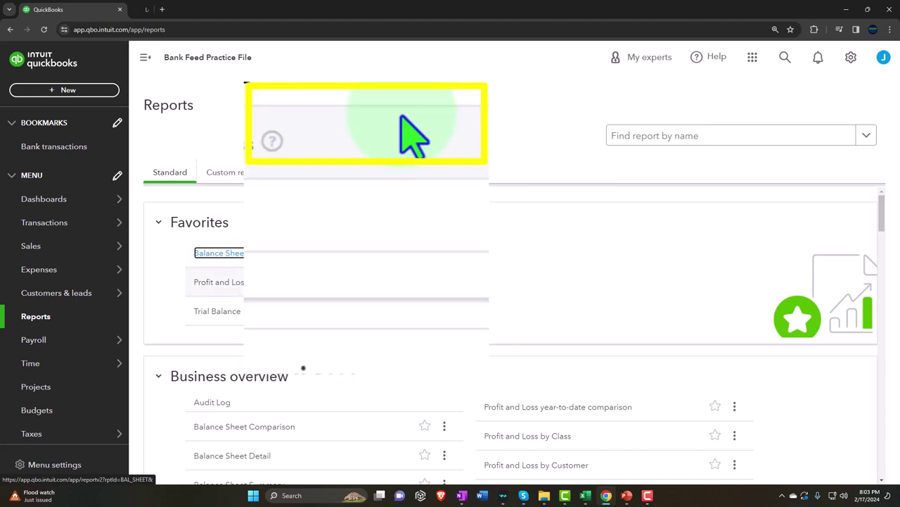
pyautogui.rightClick(239, 285)
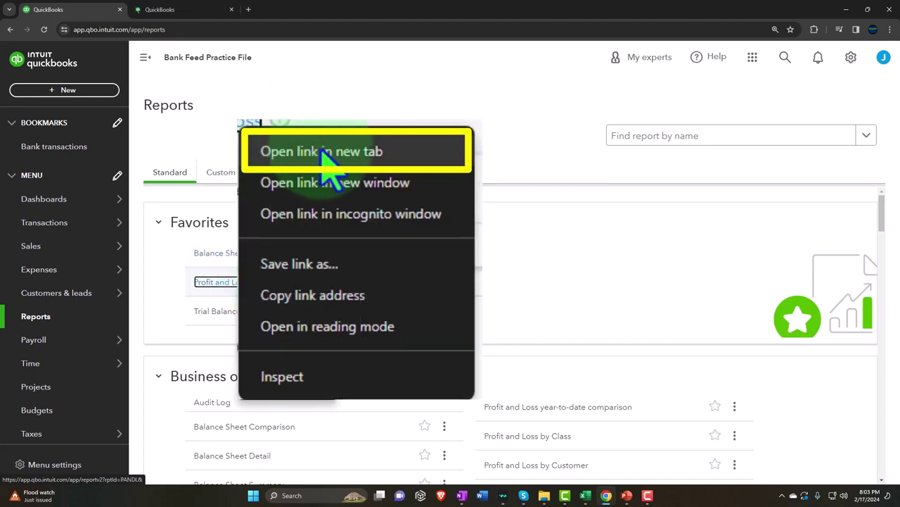
pyautogui.click(275, 295)
pyautogui.rightClick(233, 312)
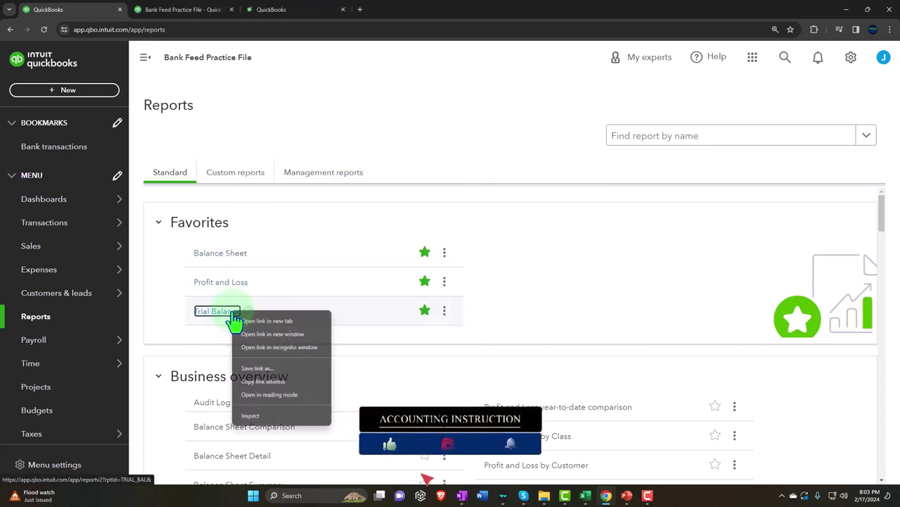
pyautogui.click(297, 326)
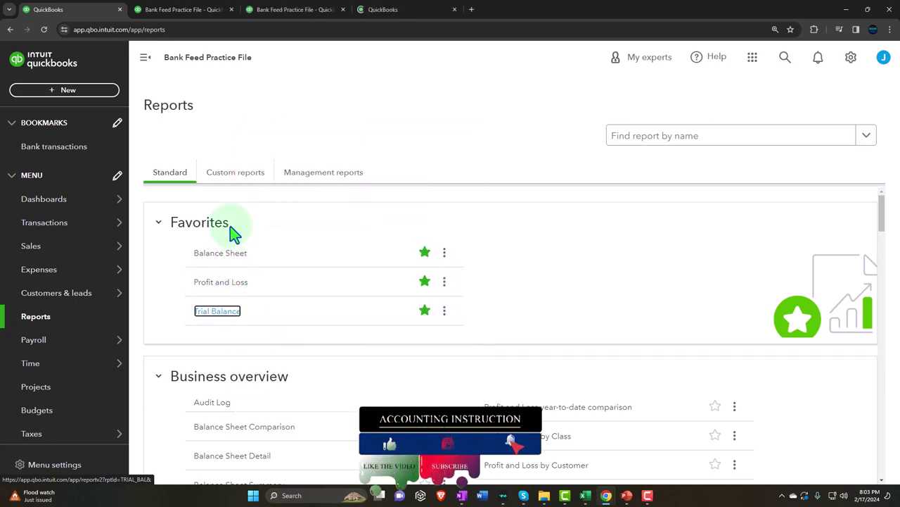
pyautogui.click(422, 140)
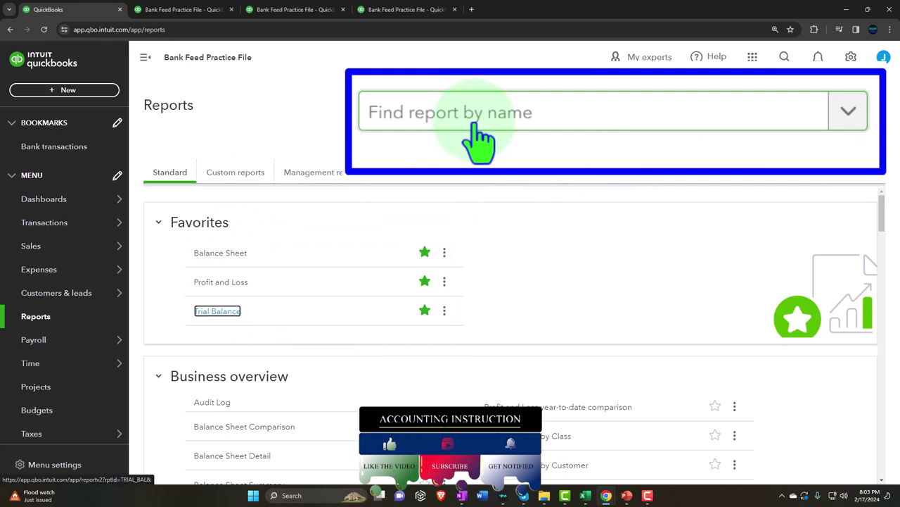
# Step: Collapse the navigation menu on the Balance Sheet and set its report period from 01/01/2024 to 03/31/2024
pyautogui.click(181, 9)
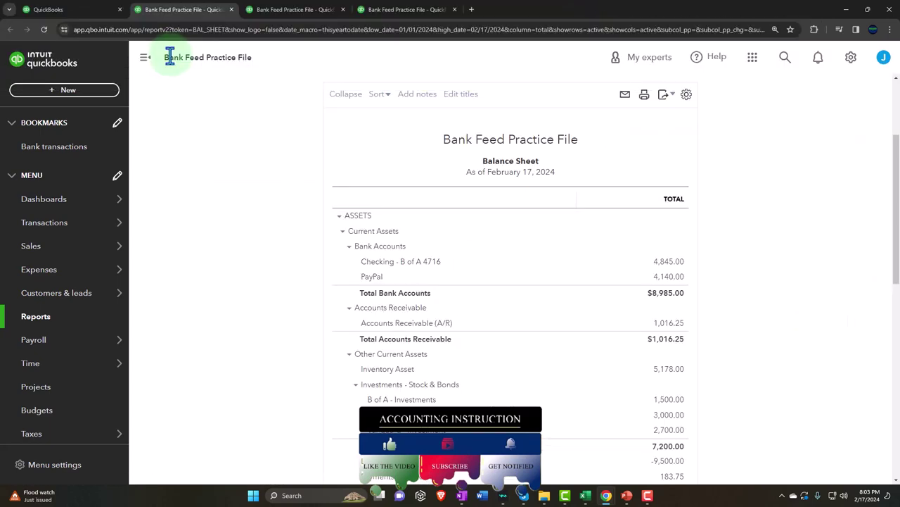
pyautogui.click(147, 59)
pyautogui.scroll(3, 176, 232)
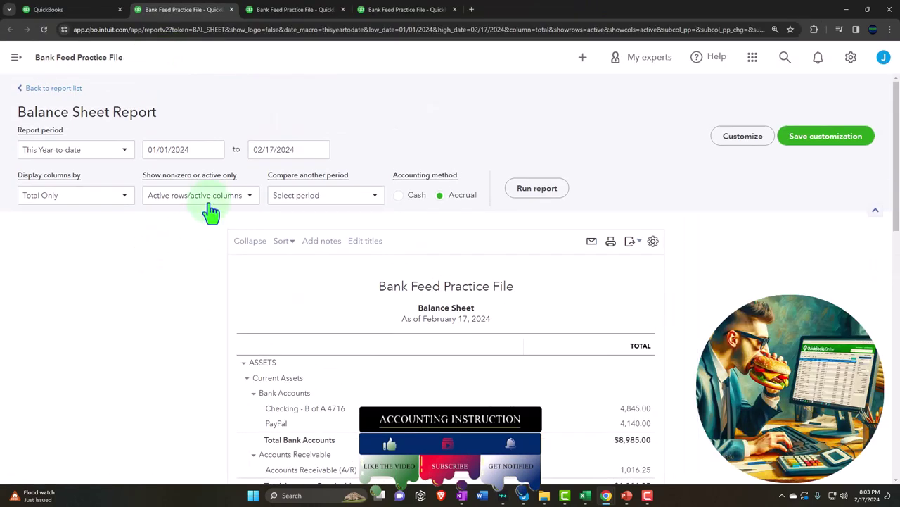
pyautogui.click(377, 137)
pyautogui.write('01')
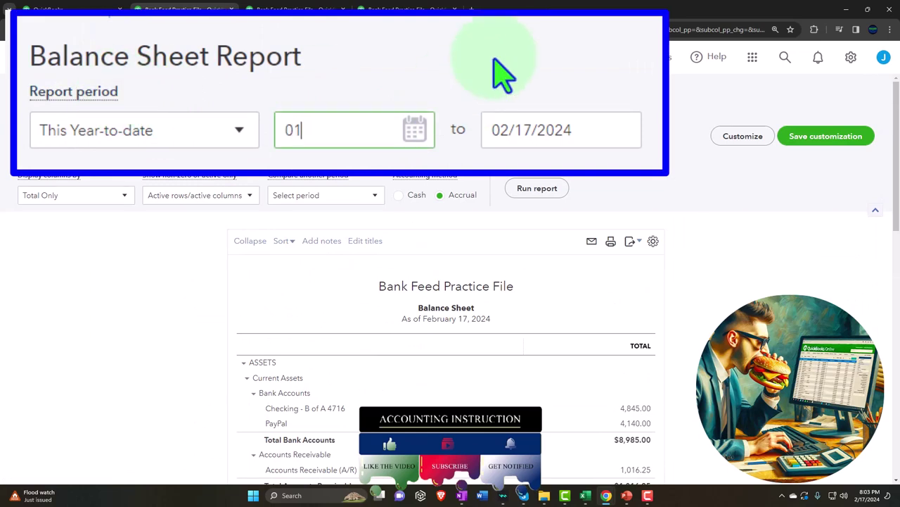
pyautogui.write('/01/2024')
pyautogui.press('Tab')
pyautogui.write('03')
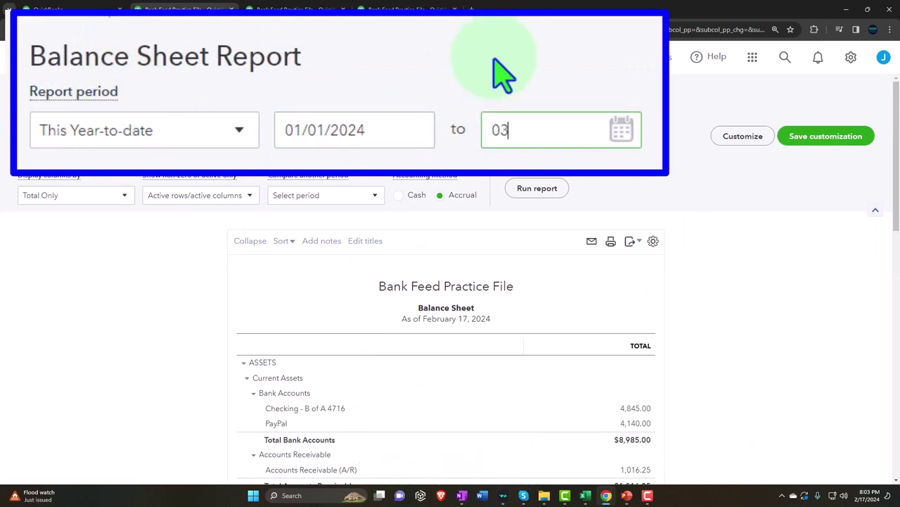
pyautogui.write('/31/2024')
pyautogui.press('Tab')
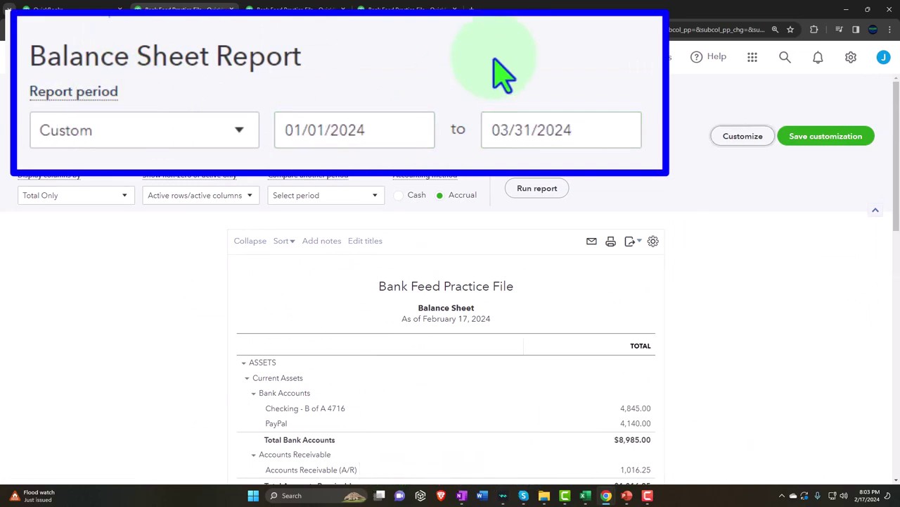
# Step: Display the Balance Sheet columns by Months and run the report
pyautogui.click(123, 197)
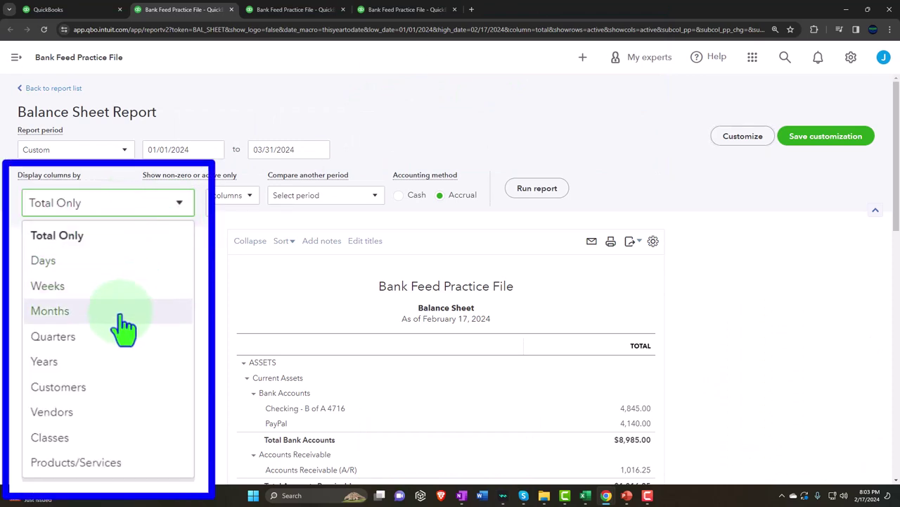
pyautogui.click(81, 268)
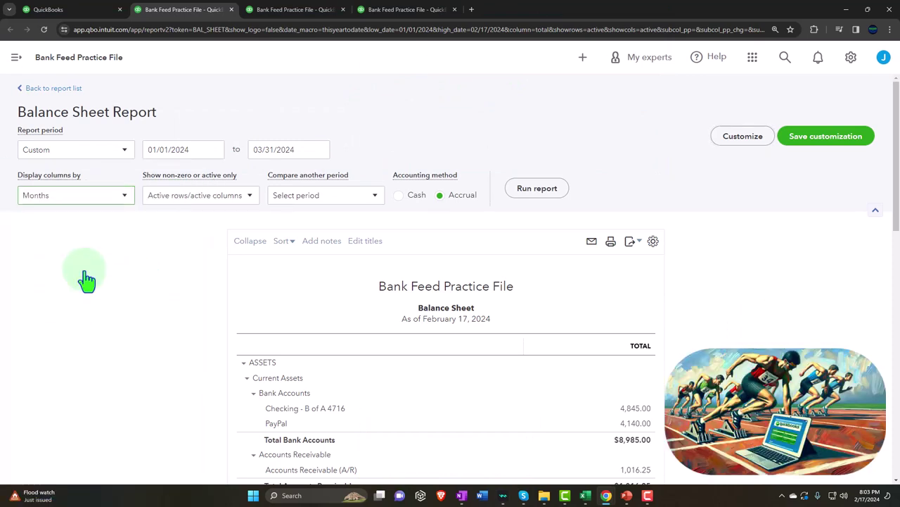
pyautogui.click(539, 193)
# Step: Collapse the navigation menu on the Profit and Loss and set its report period from 01/01/2024 to 03/31/2024
pyautogui.click(296, 10)
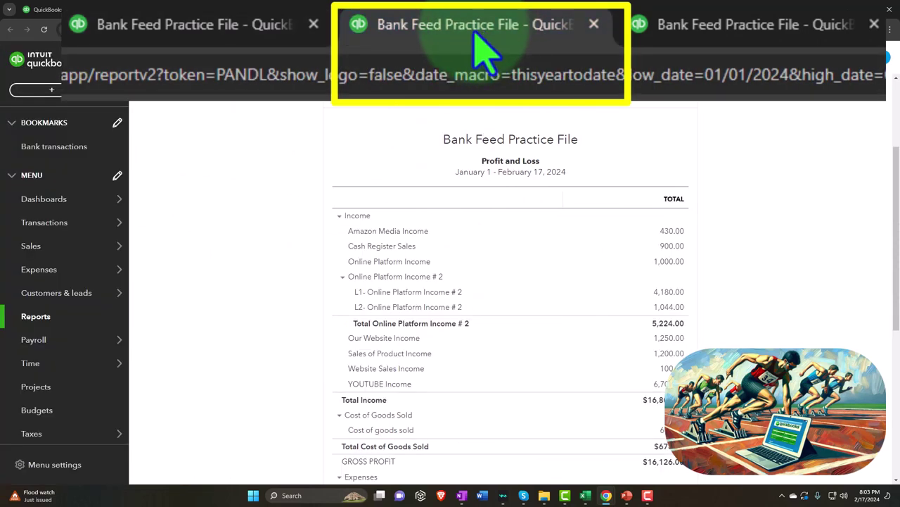
pyautogui.click(140, 64)
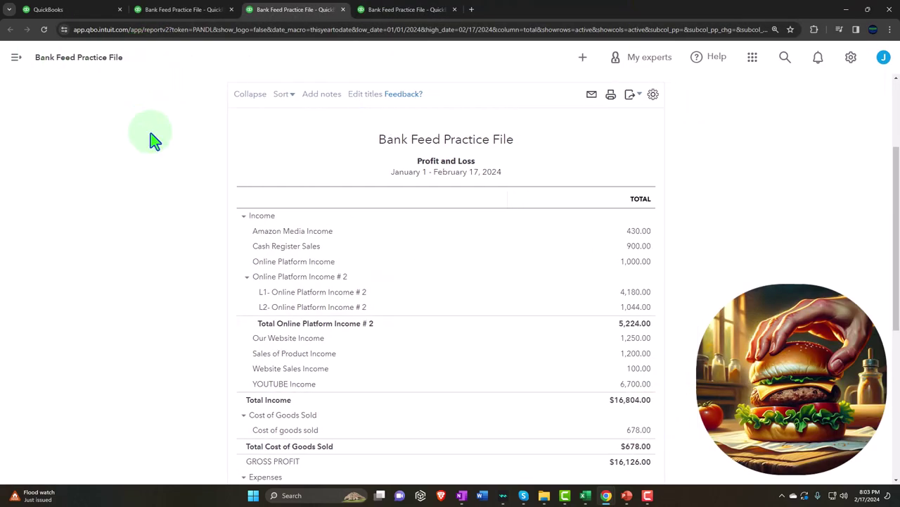
pyautogui.scroll(3, 211, 141)
pyautogui.click(369, 113)
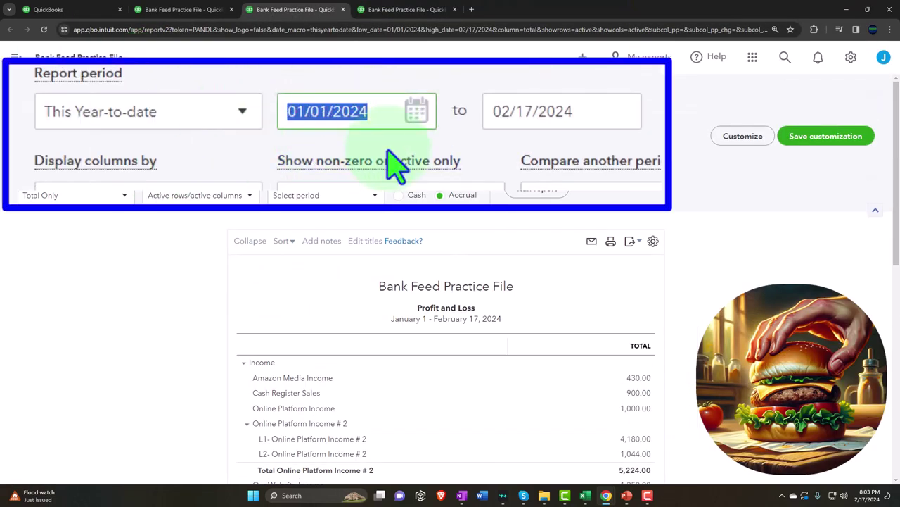
pyautogui.write('01012024')
pyautogui.press('Tab')
pyautogui.write('033124')
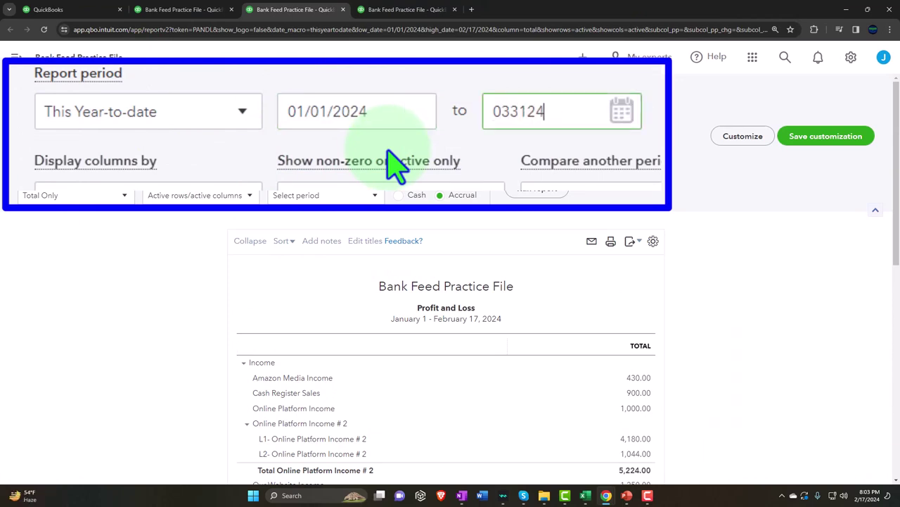
pyautogui.press('Tab')
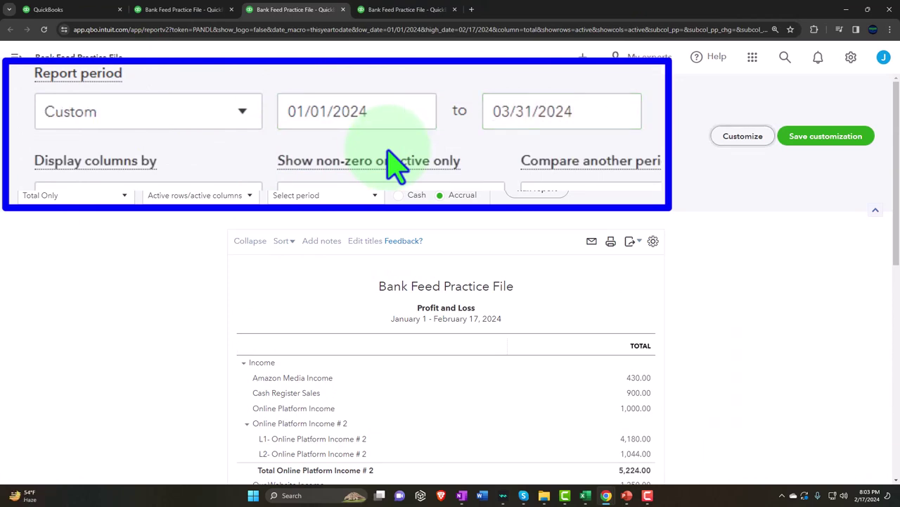
# Step: Display the Profit and Loss columns by Months and run the report
pyautogui.click(125, 197)
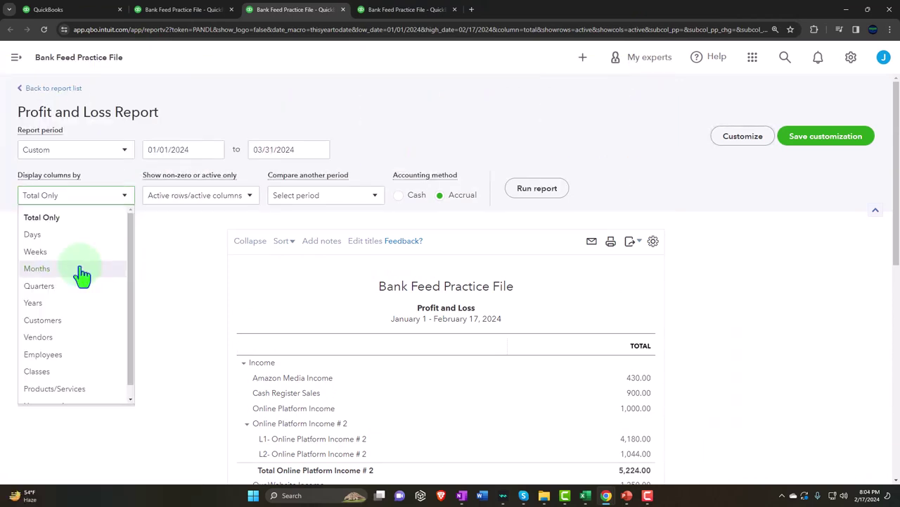
pyautogui.click(73, 265)
pyautogui.click(537, 188)
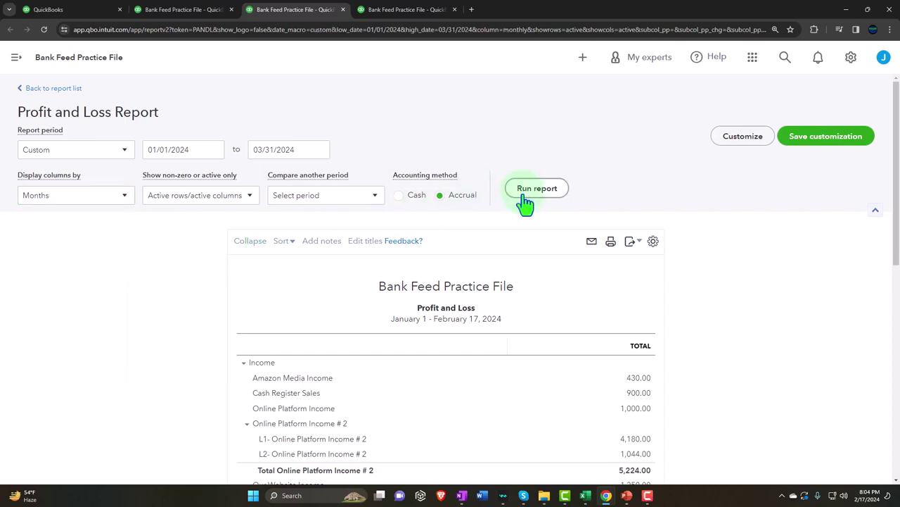
# Step: Collapse the navigation menu on the Trial Balance and run the report for 01/01/2024 to 03/31/2024
pyautogui.click(411, 10)
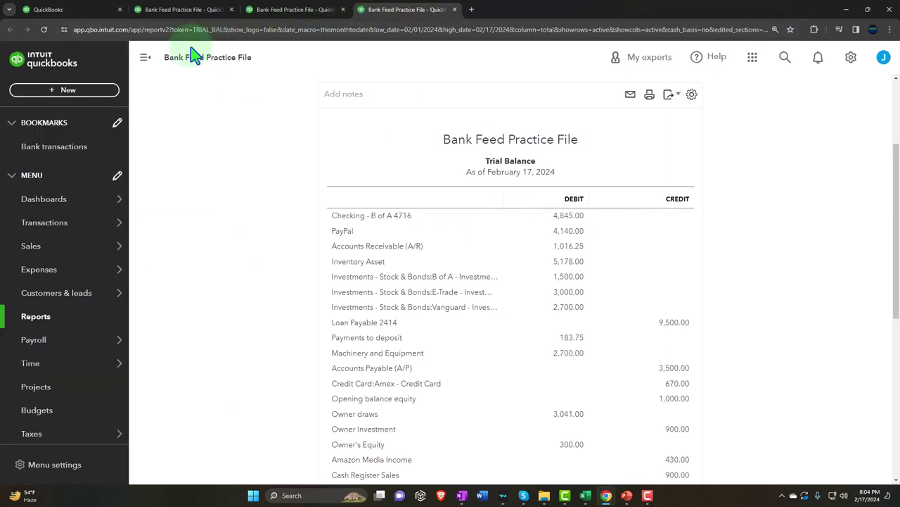
pyautogui.click(145, 58)
pyautogui.scroll(3, 159, 215)
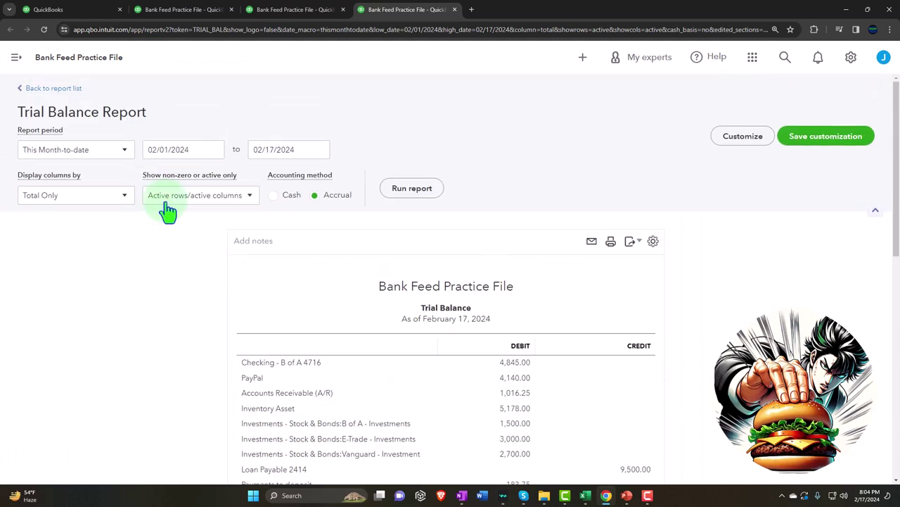
pyautogui.click(190, 147)
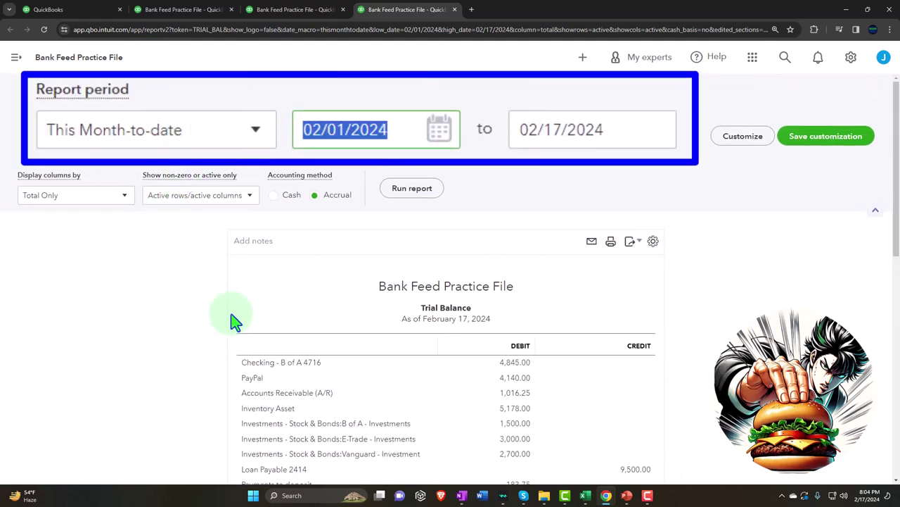
pyautogui.write('010124')
pyautogui.press('Tab')
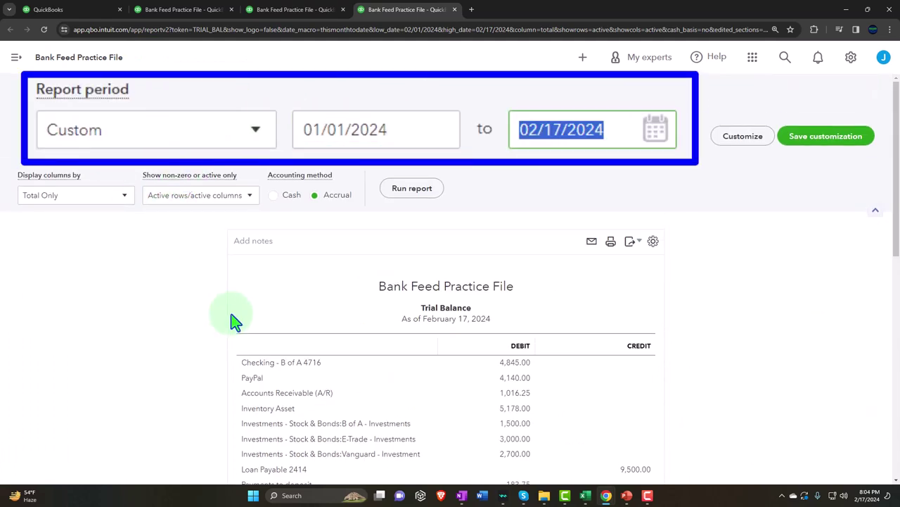
pyautogui.write('033124')
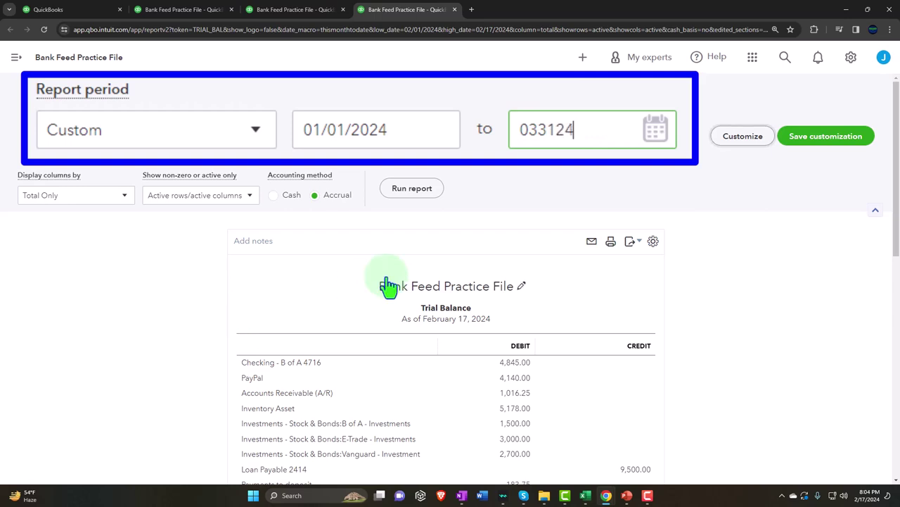
pyautogui.click(415, 188)
# Step: Review the updated Trial Balance, the monthly Balance Sheet, and the monthly Profit and Loss from income down to net income
pyautogui.scroll(-3, 426, 184)
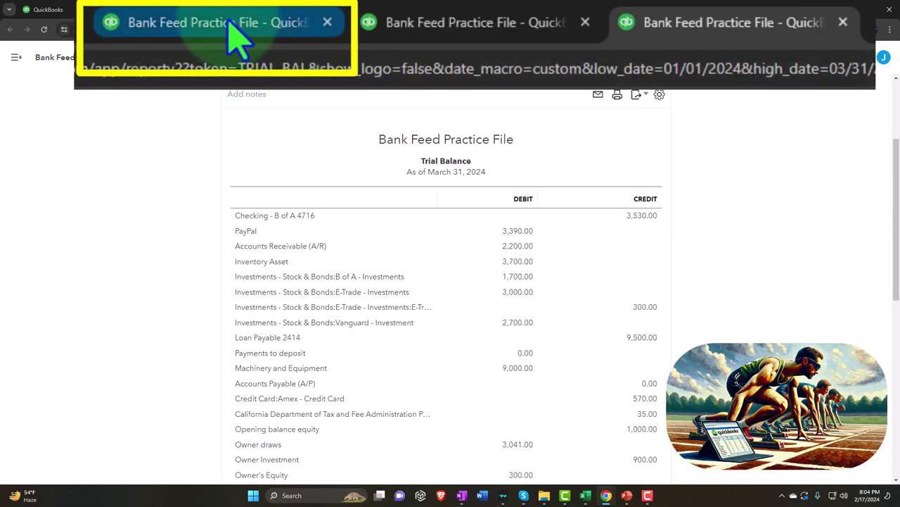
pyautogui.click(197, 10)
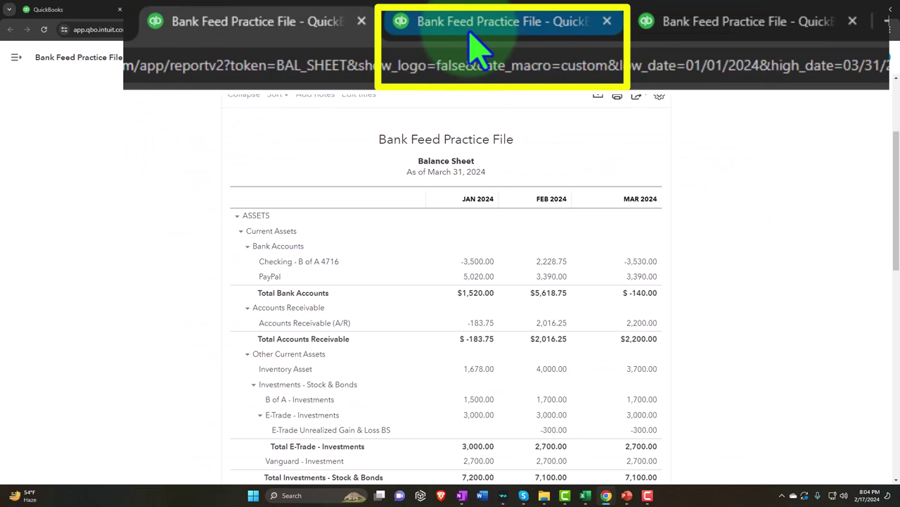
pyautogui.click(470, 39)
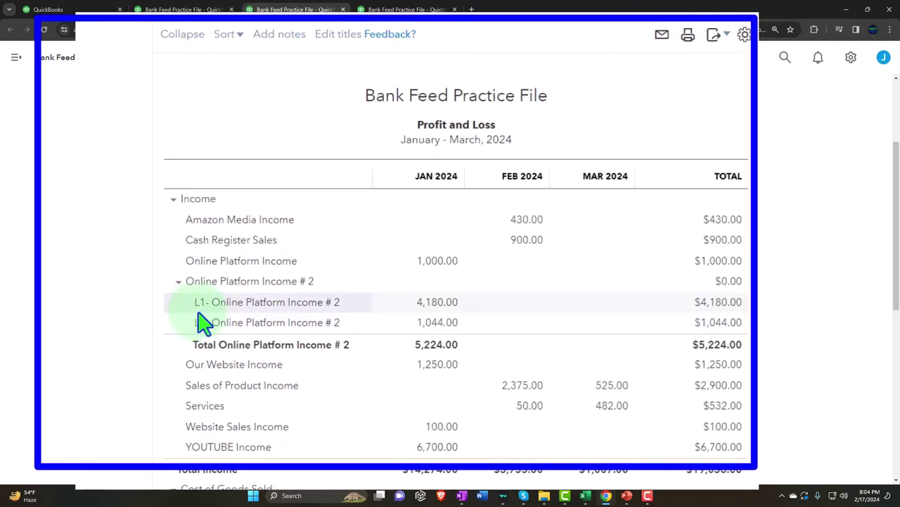
pyautogui.scroll(-5, 106, 336)
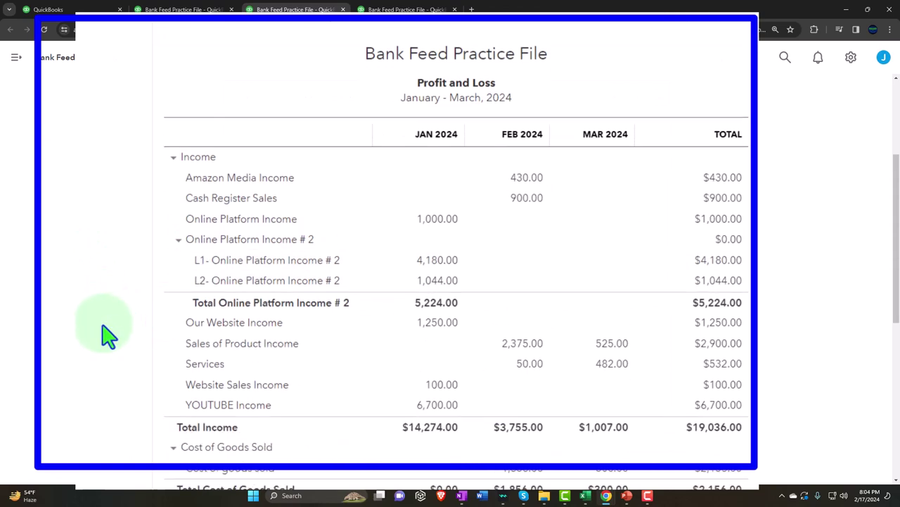
pyautogui.scroll(-1, 105, 336)
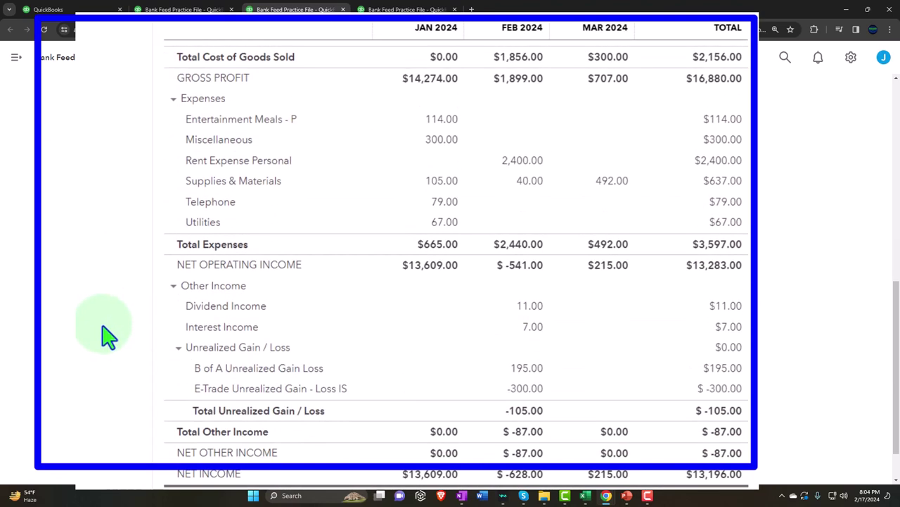
pyautogui.scroll(5, 106, 337)
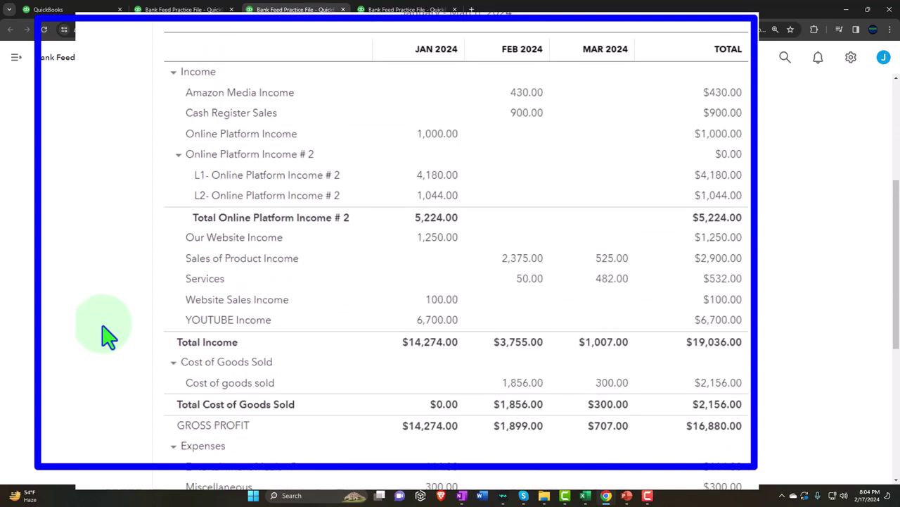
# Step: Return to the first QuickBooks browser tab and open the Bank transactions page
pyautogui.click(78, 9)
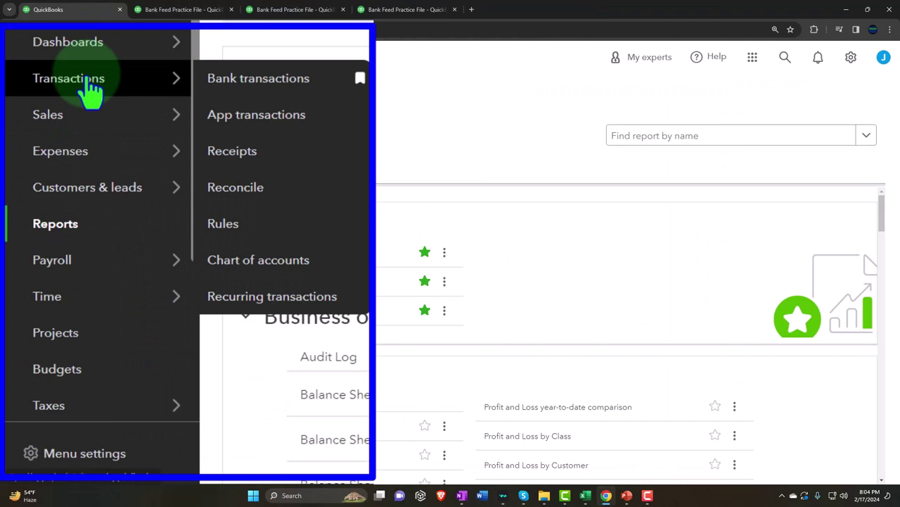
pyautogui.click(90, 91)
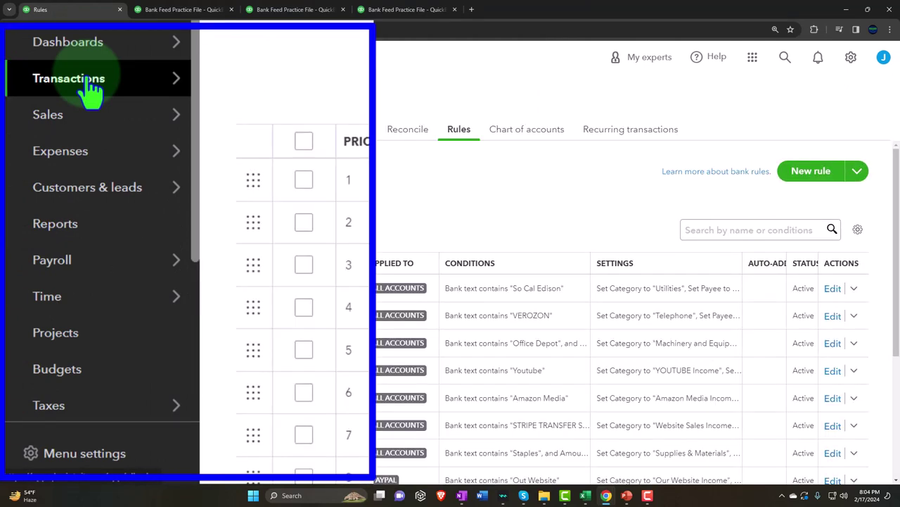
pyautogui.click(193, 134)
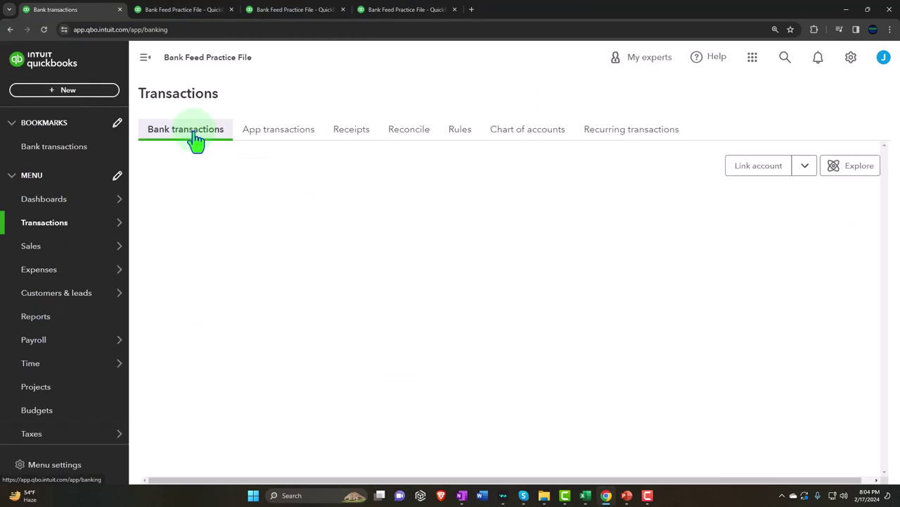
# Step: Look over the bank feed transactions awaiting review, and examine the conditions and assigned category of the VEROZON bank rule
pyautogui.scroll(-3, 331, 285)
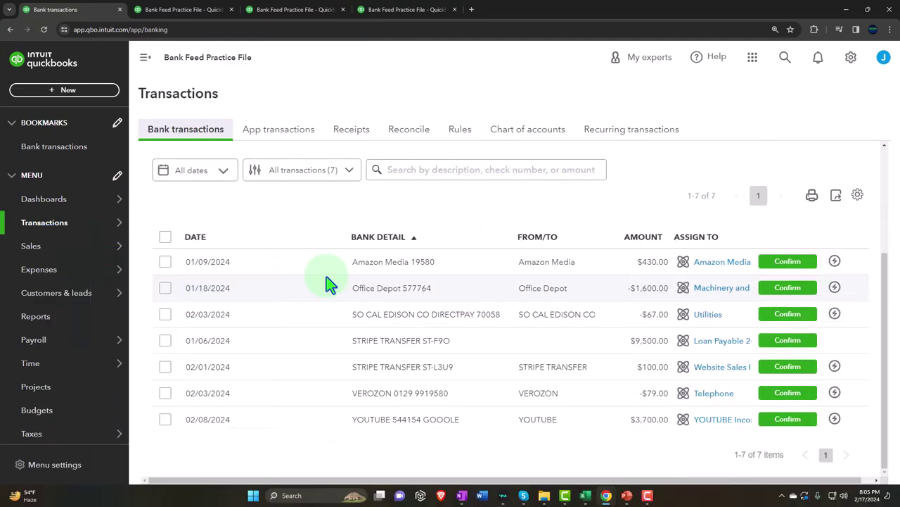
pyautogui.click(467, 141)
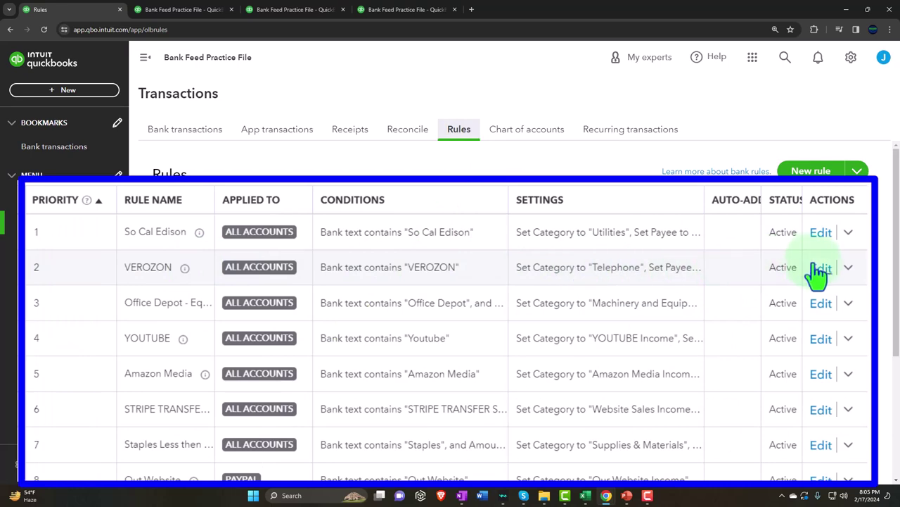
pyautogui.click(830, 318)
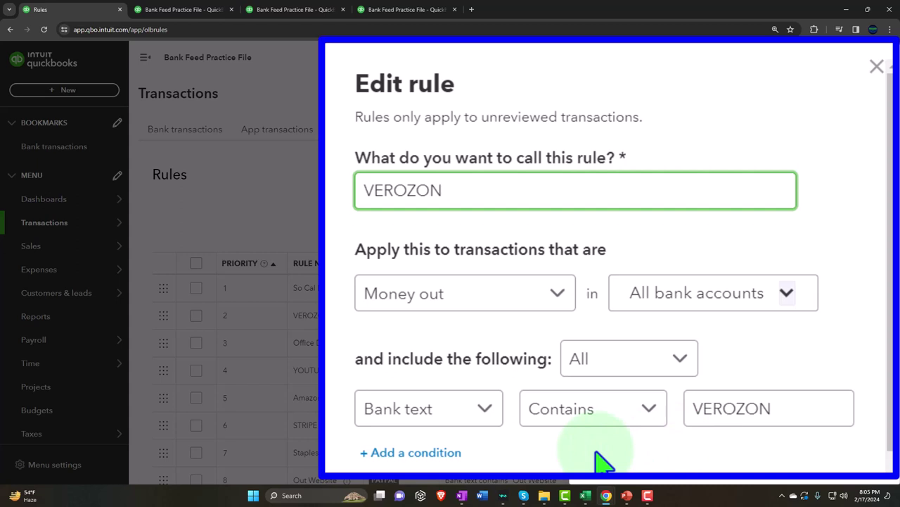
pyautogui.scroll(-5, 727, 282)
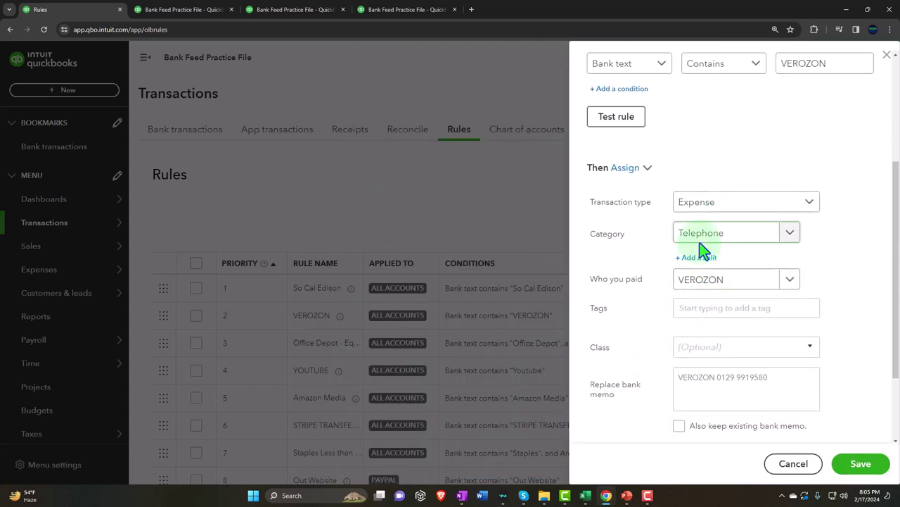
pyautogui.click(886, 57)
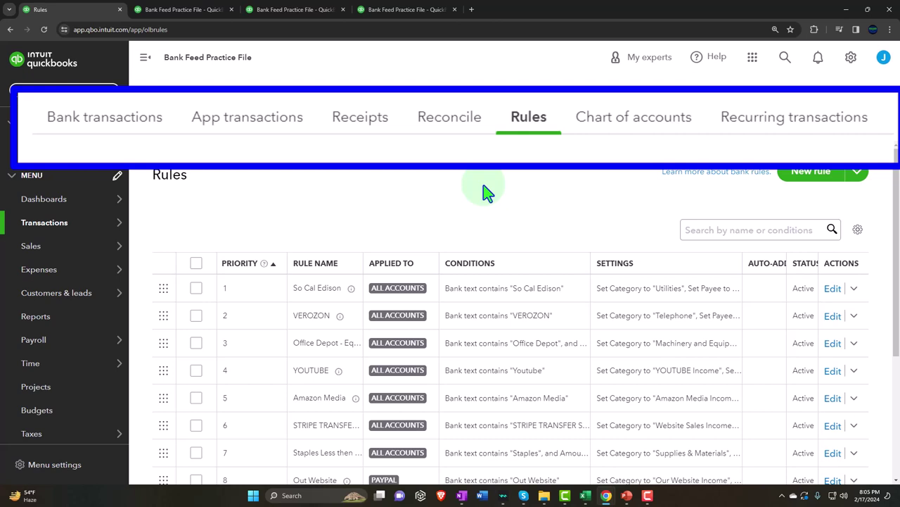
# Step: Return to the Bank transactions page and collapse the navigation menu to view the transactions for review
pyautogui.click(133, 127)
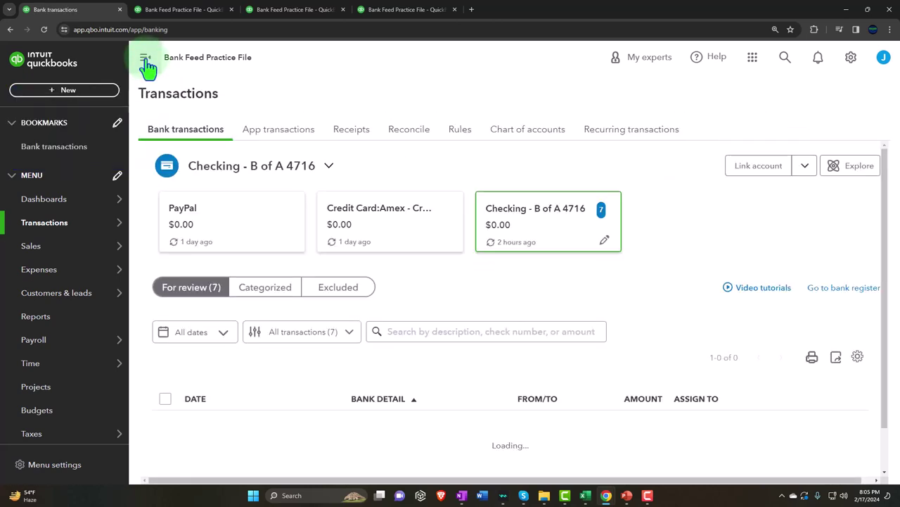
pyautogui.click(145, 59)
pyautogui.scroll(-2, 426, 269)
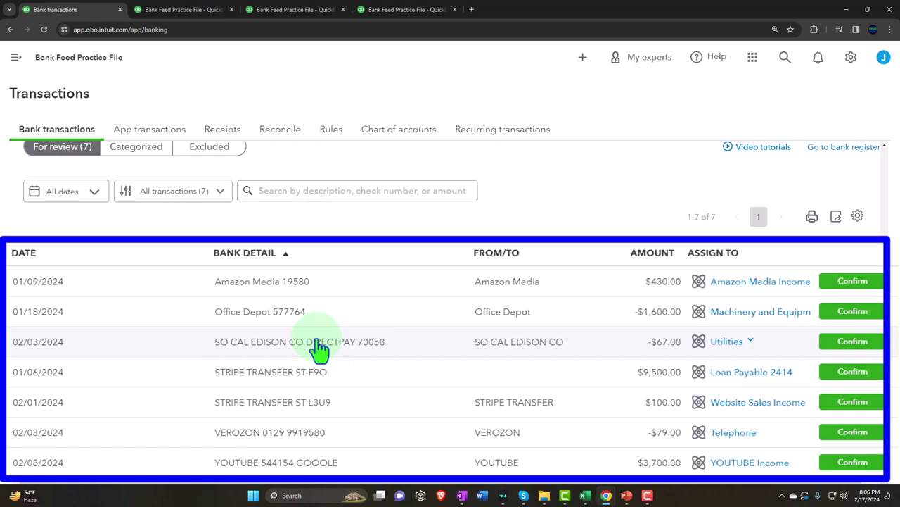
# Step: Switch to the Bank Data 670 workbook in Excel and enter the headers Date, Amount and Description in A1:C1
pyautogui.click(586, 497)
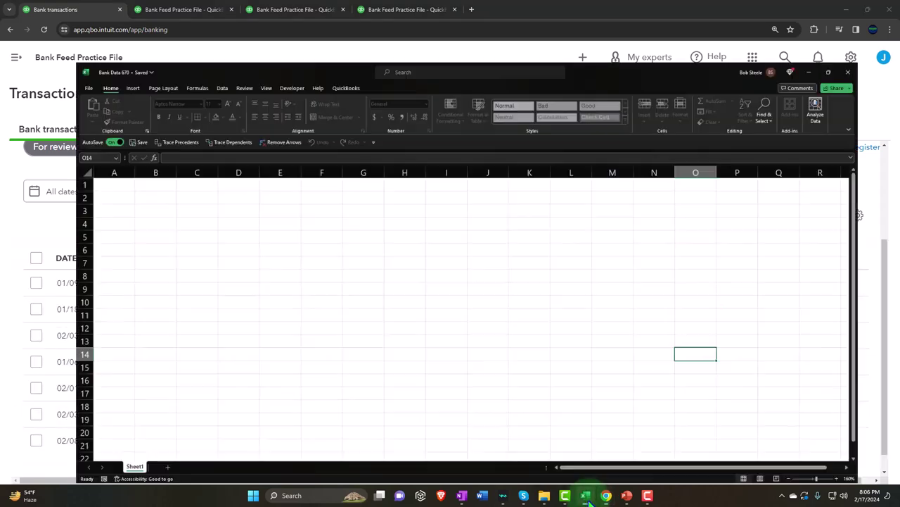
pyautogui.moveTo(184, 245); pyautogui.dragTo(163, 246)
pyautogui.click(49, 145)
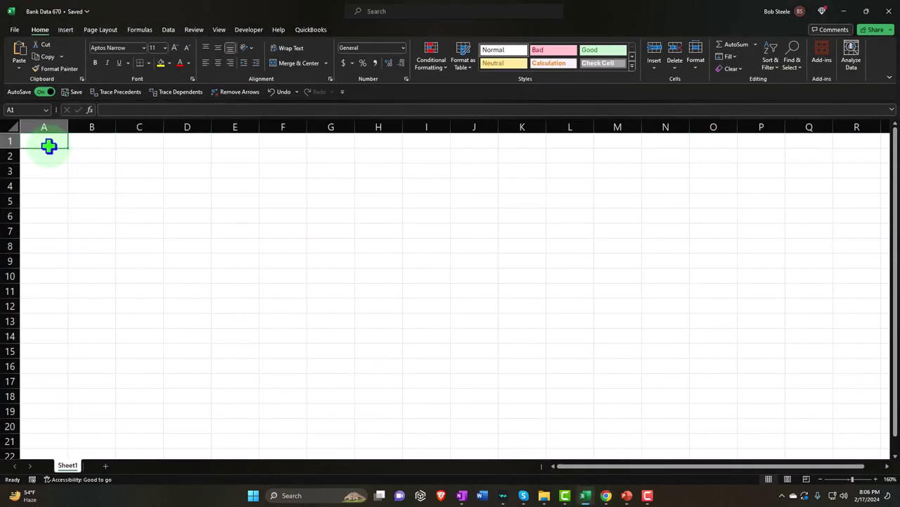
pyautogui.scroll(4, 105, 253)
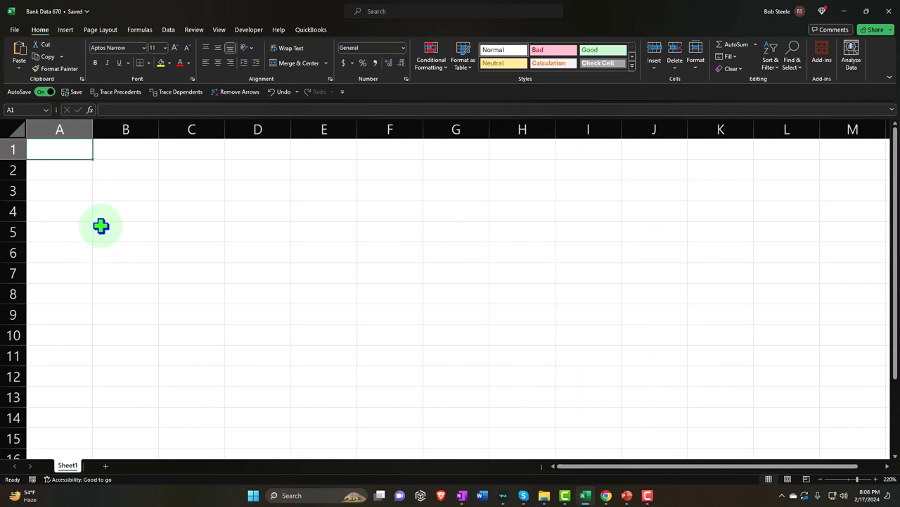
pyautogui.write('Date')
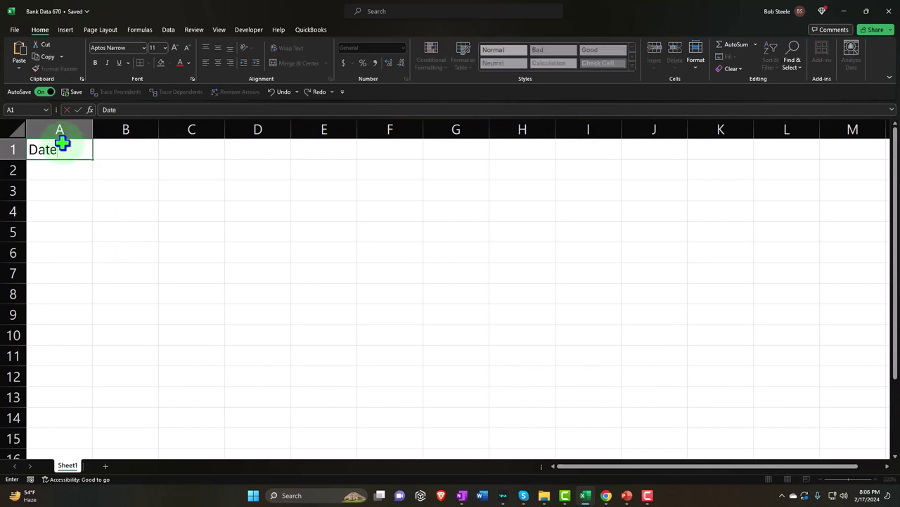
pyautogui.press('Tab')
pyautogui.write('Amount')
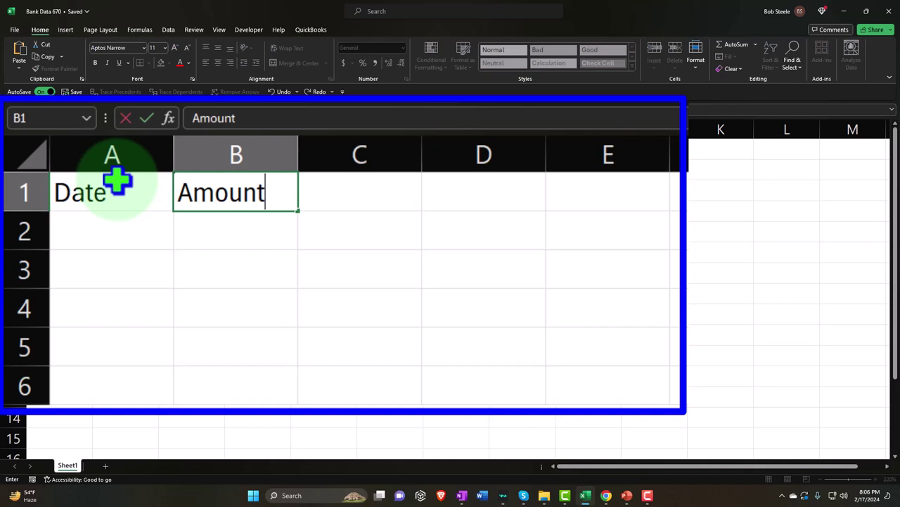
pyautogui.press('Tab')
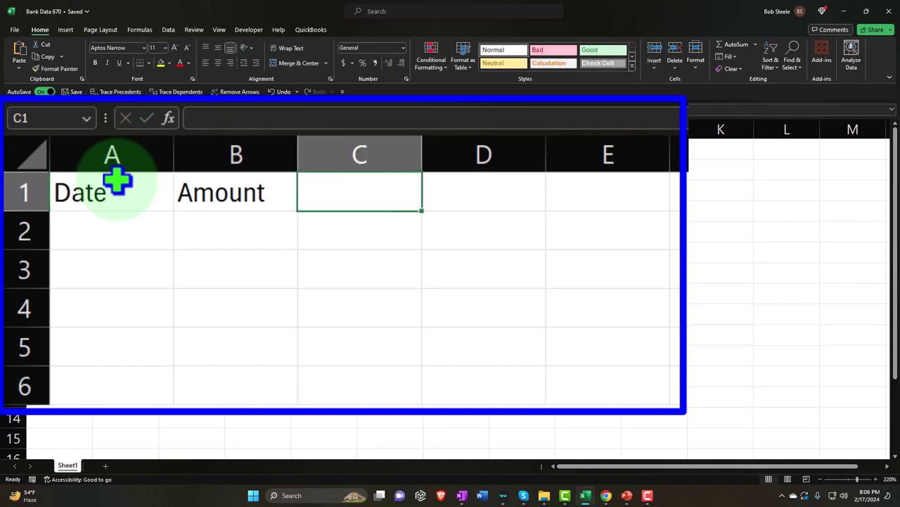
pyautogui.write('Description')
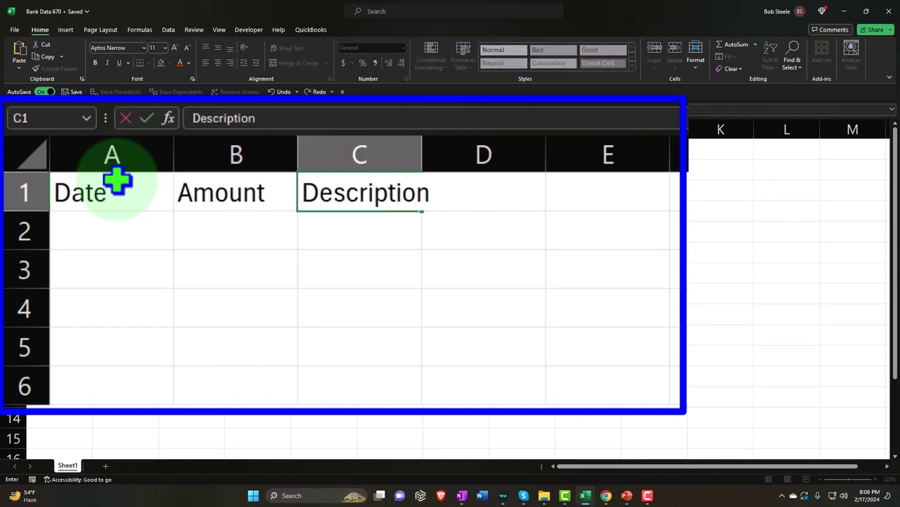
pyautogui.press('Return')
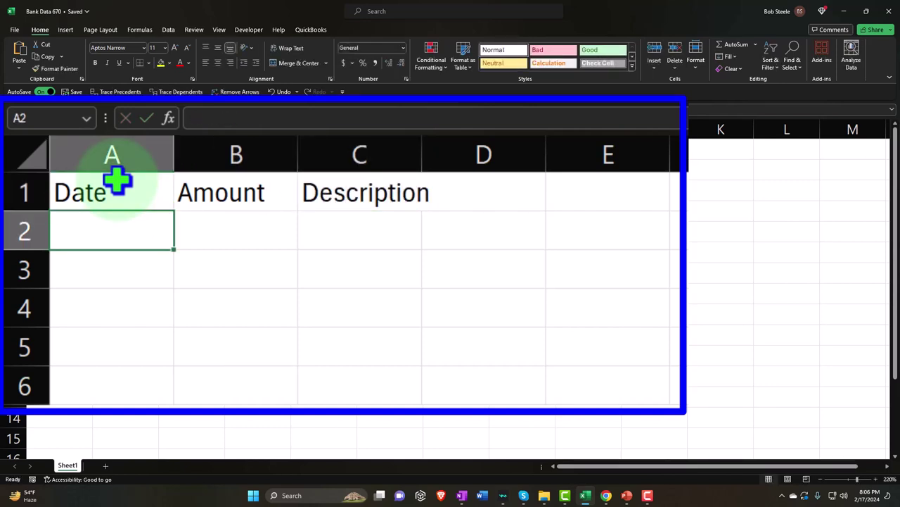
# Step: Enter the date 3/21/2024 and the amount 210 in row 2
pyautogui.write('3/')
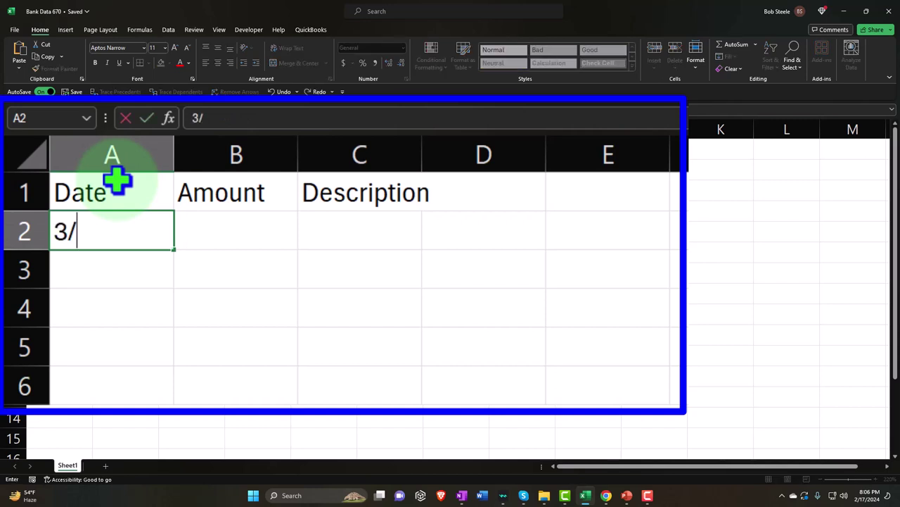
pyautogui.write('21/')
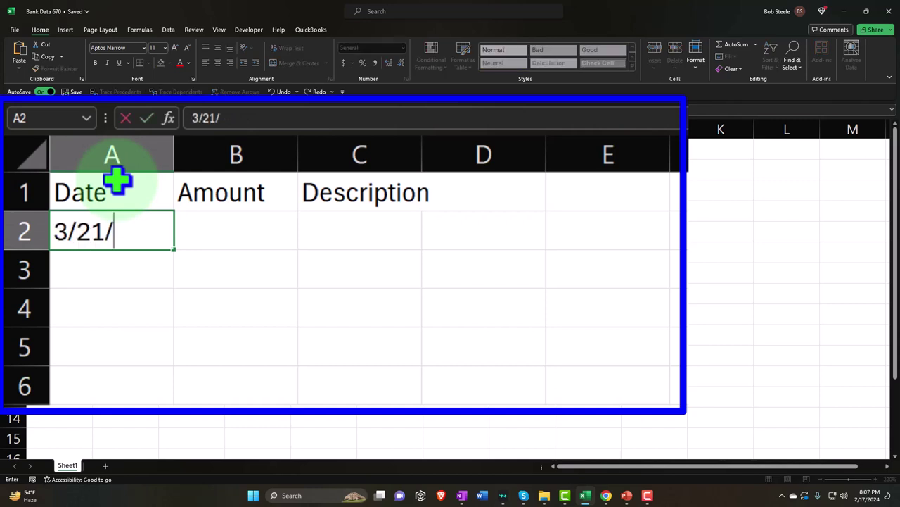
pyautogui.write('2024')
pyautogui.press('Tab')
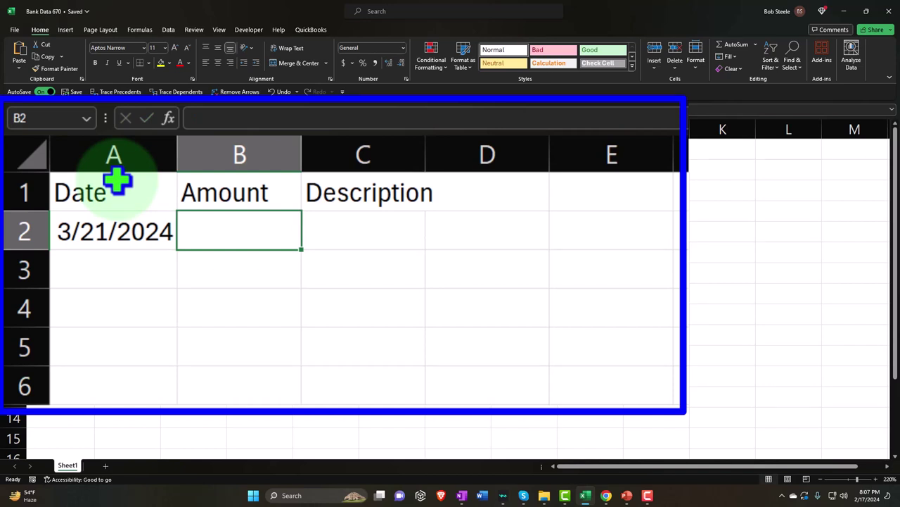
pyautogui.write('210')
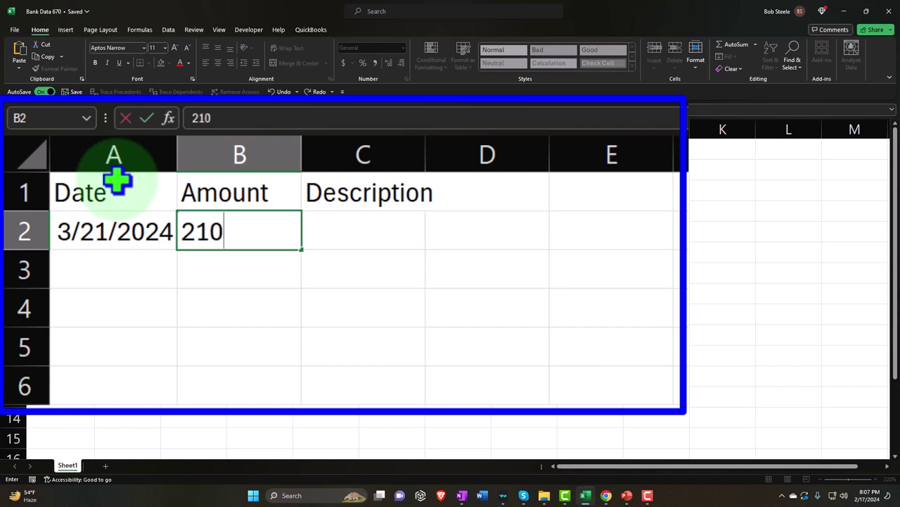
pyautogui.press('Tab')
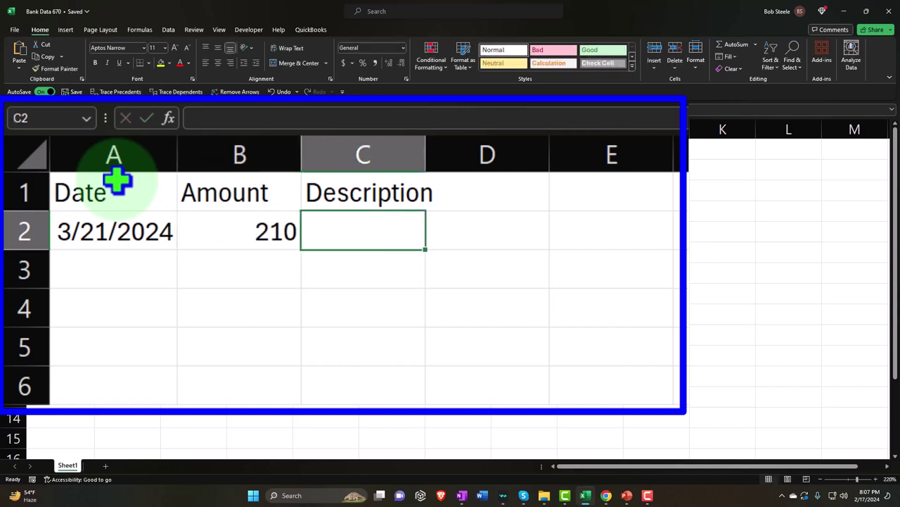
# Step: Enter the description "Test Expense 541451 - CA" in cell C2
pyautogui.write('Test ')
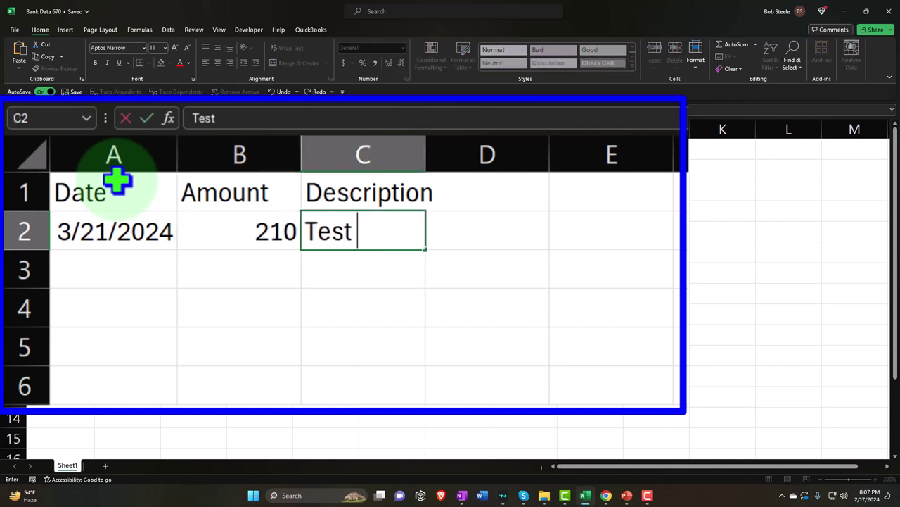
pyautogui.write('Expense')
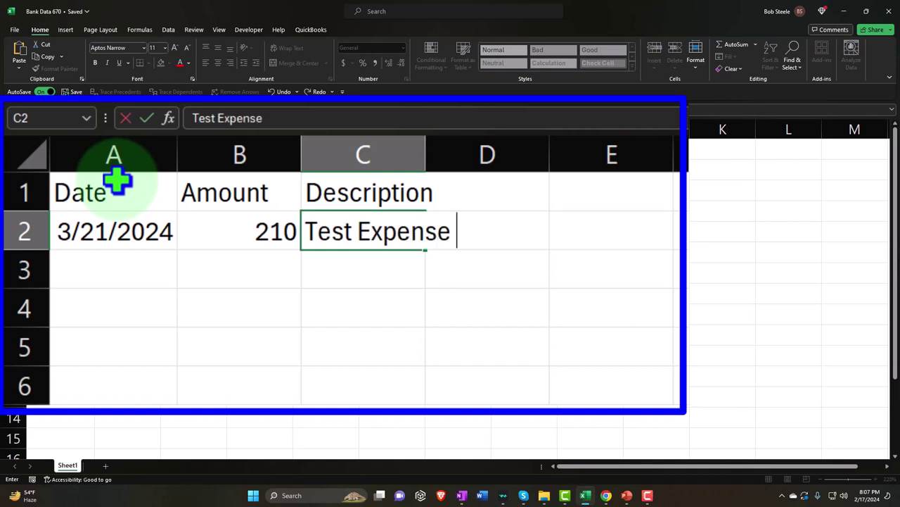
pyautogui.write(' 541')
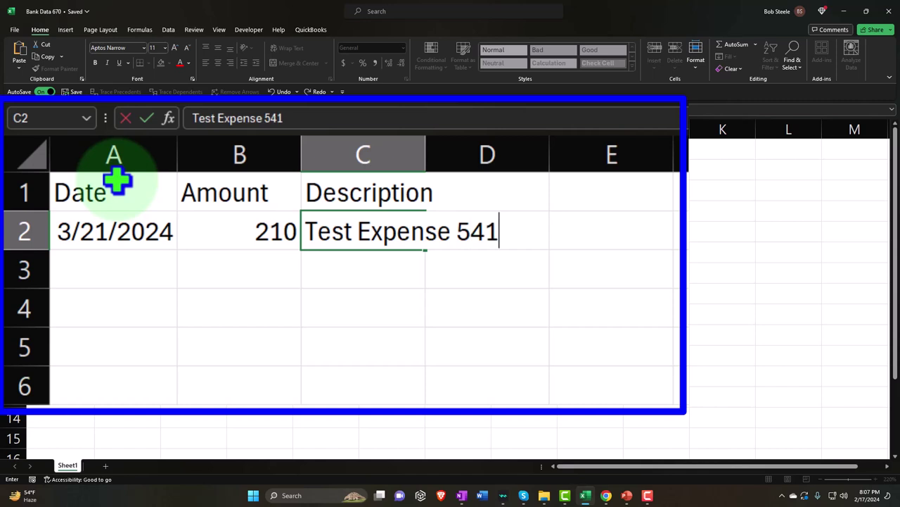
pyautogui.write('451 -')
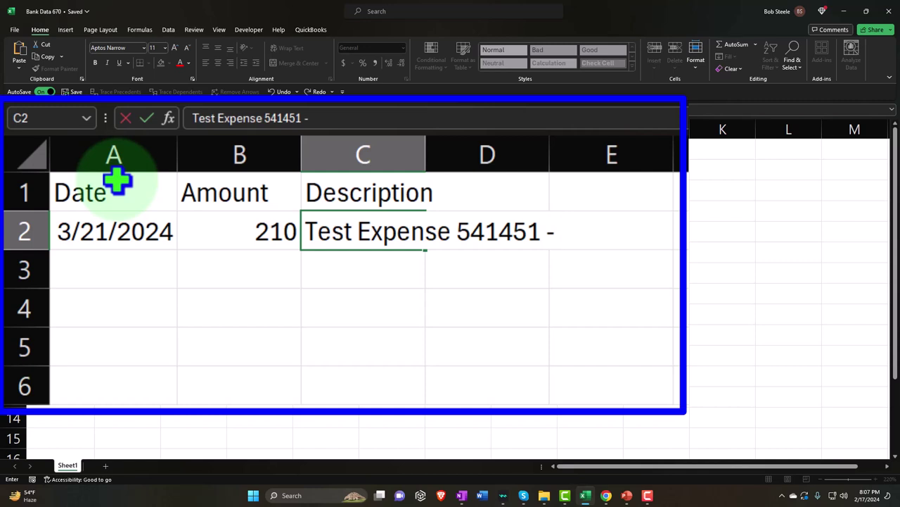
pyautogui.write(' P12')
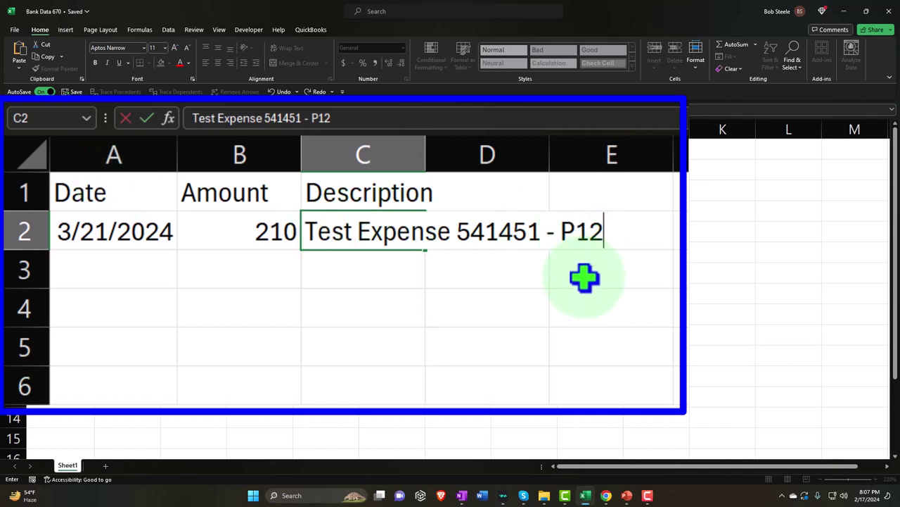
pyautogui.press('BackSpace')
pyautogui.press('BackSpace')
pyautogui.press('BackSpace')
pyautogui.write('CA')
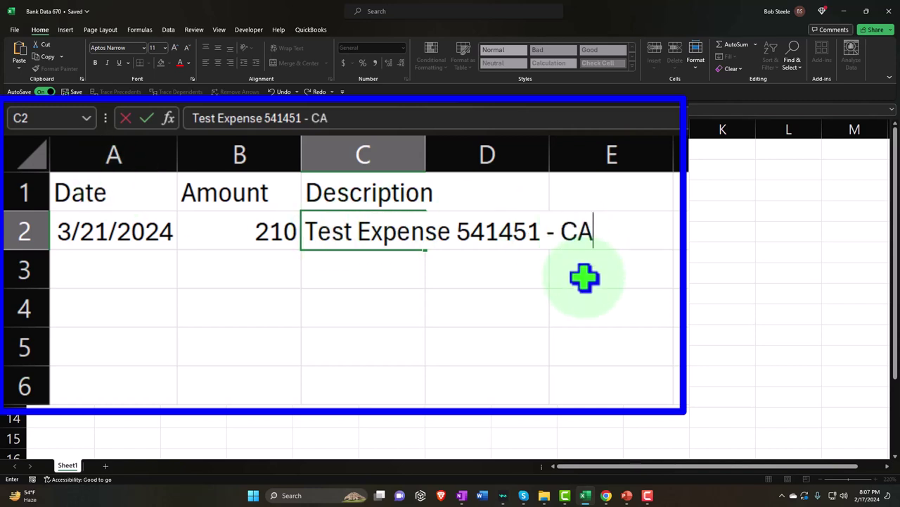
pyautogui.press('Return')
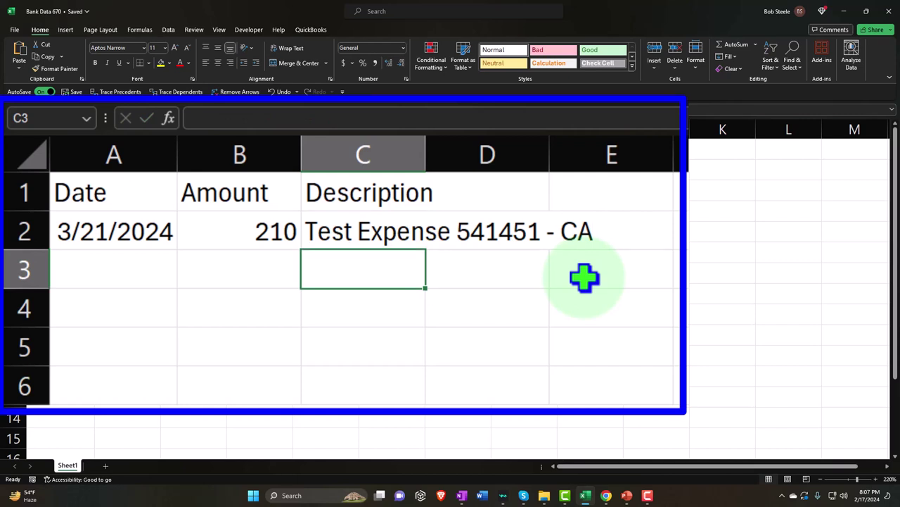
# Step: Enter the date 3/25/2024 and the amount 114 in row 3
pyautogui.click(118, 283)
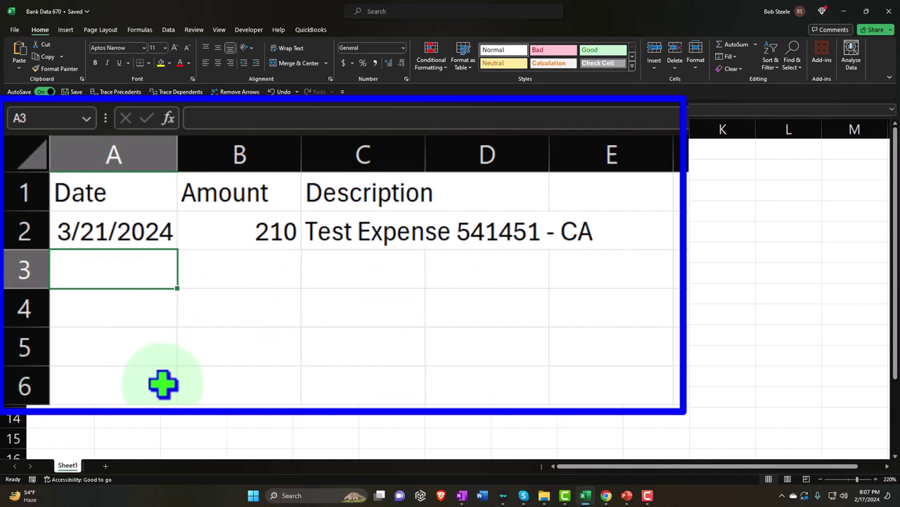
pyautogui.write('3/2')
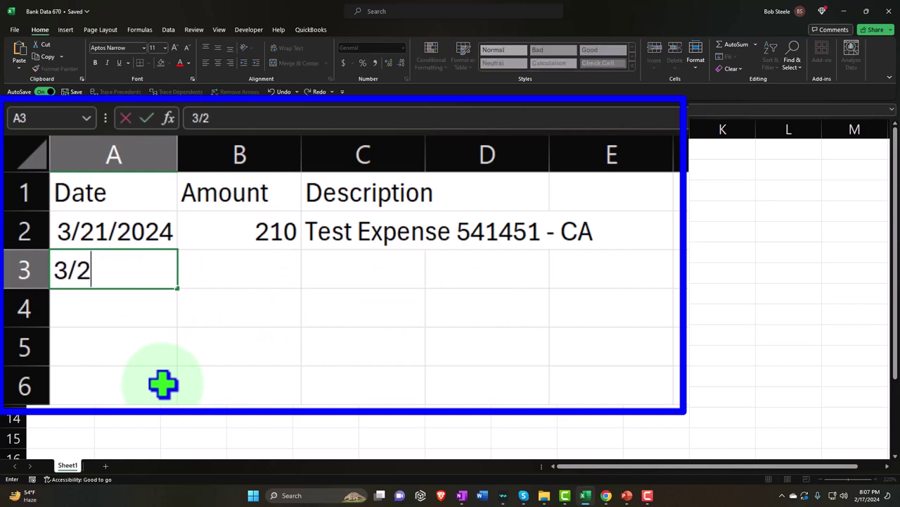
pyautogui.write('5/2024')
pyautogui.press('Tab')
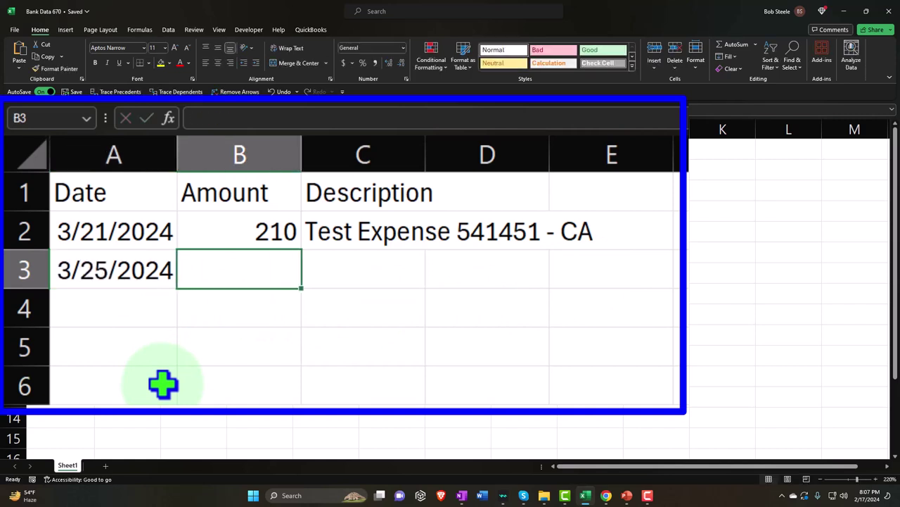
pyautogui.write('114')
pyautogui.press('Tab')
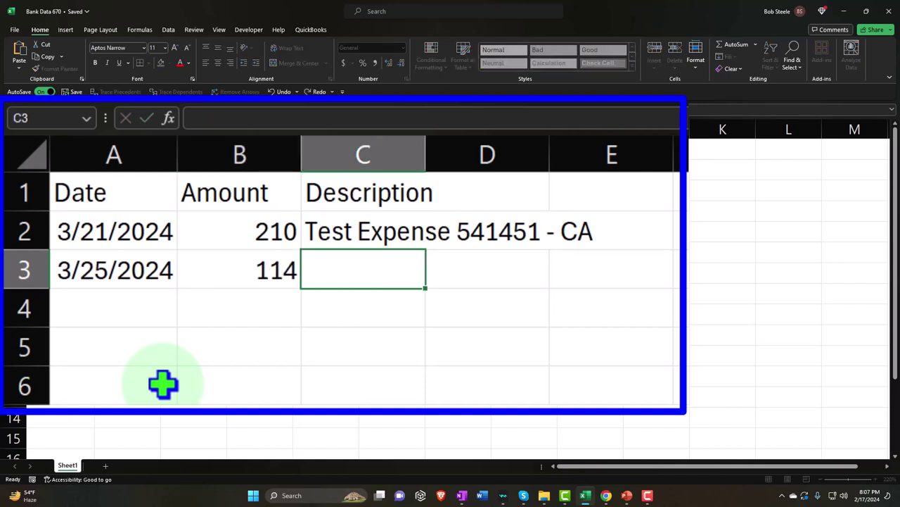
# Step: Enter the description "Test Expense 641211 - CA" in cell C3
pyautogui.write('Test Ex')
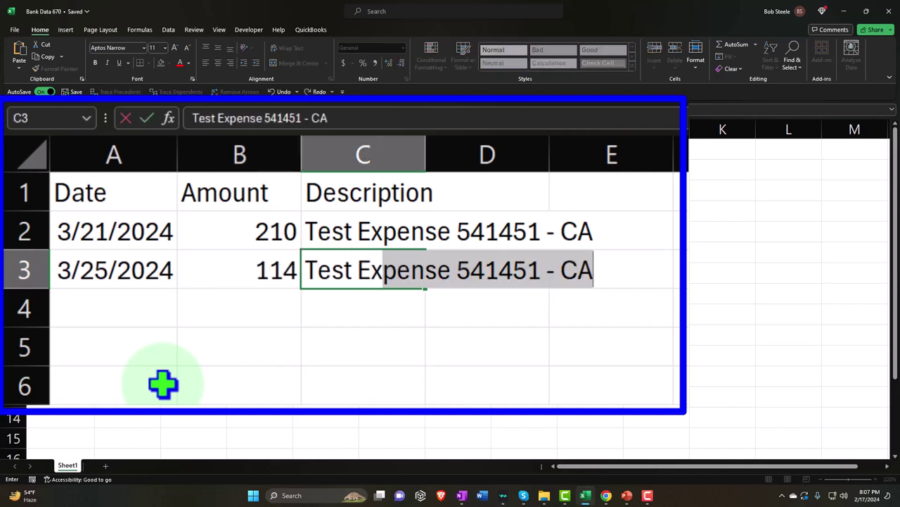
pyautogui.write('pense ')
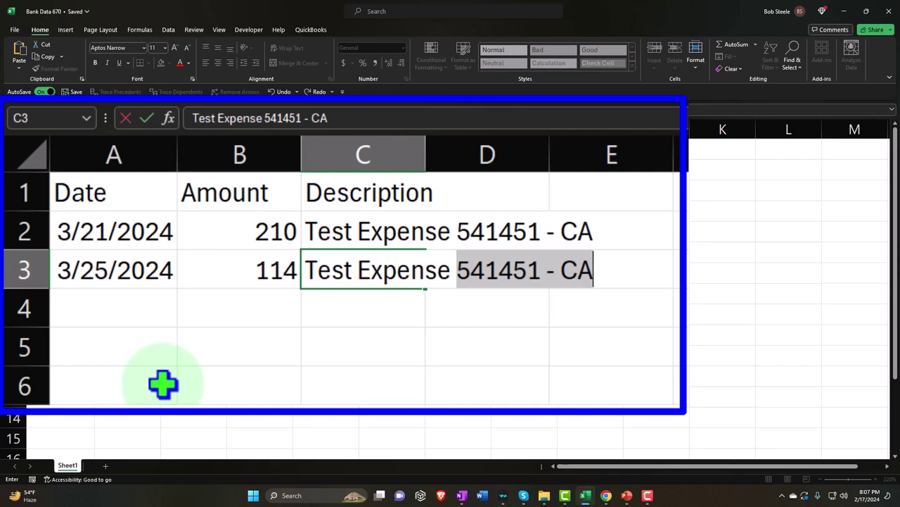
pyautogui.write('641211')
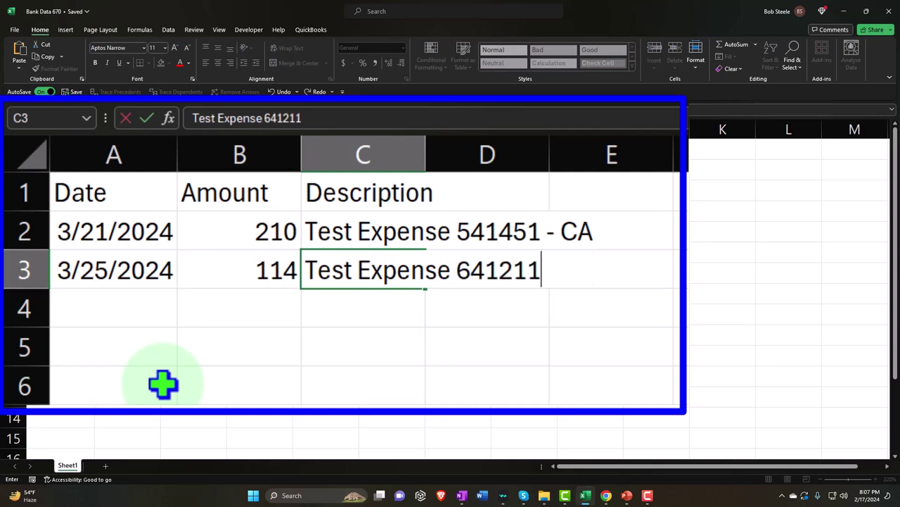
pyautogui.write(' - CA')
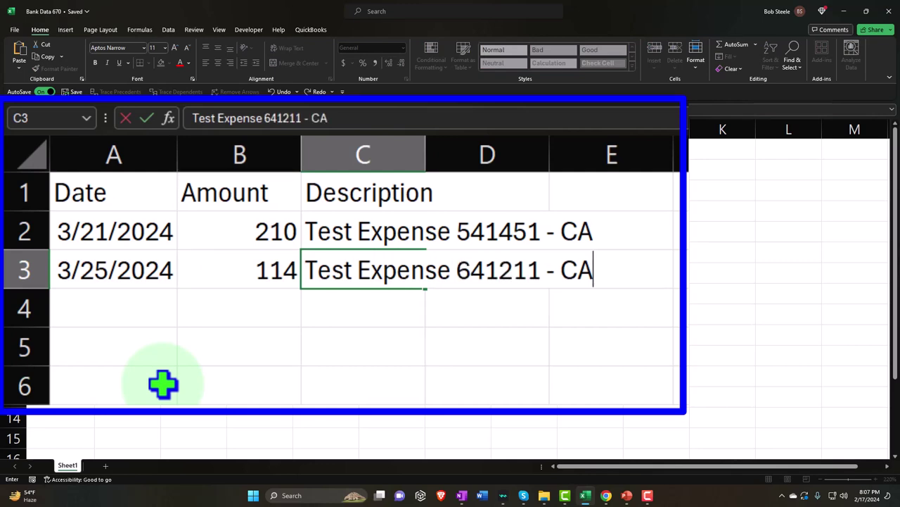
pyautogui.press('Return')
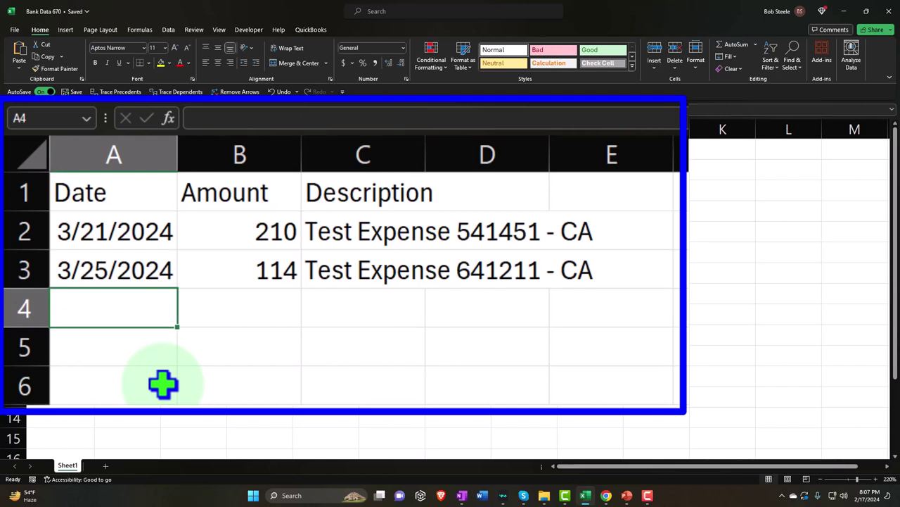
# Step: Enter the date 3/26/2024 and the amount 94 in row 4
pyautogui.write('3/')
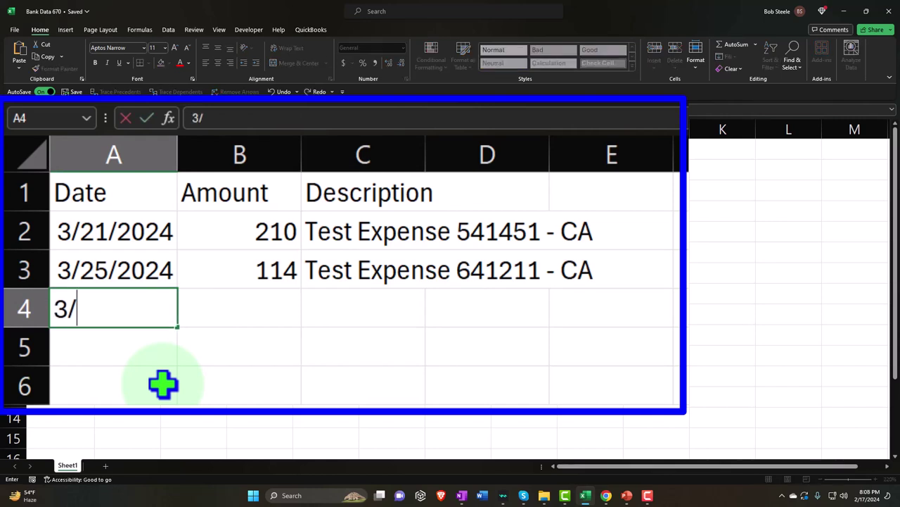
pyautogui.write('26/')
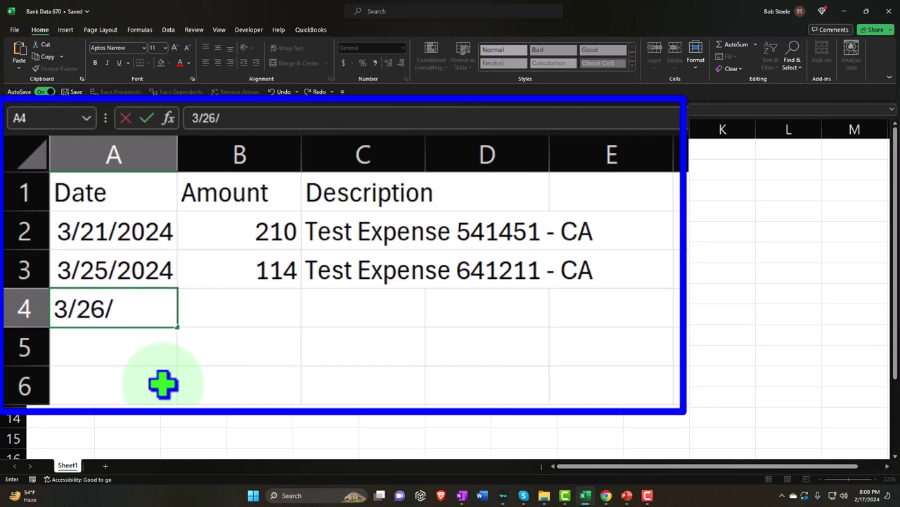
pyautogui.write('2024')
pyautogui.press('Tab')
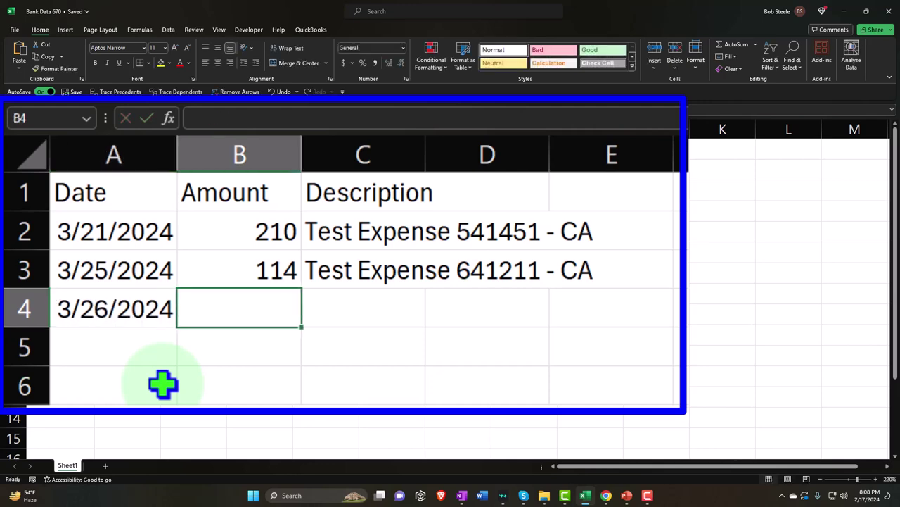
pyautogui.write('94')
pyautogui.press('Tab')
# Step: Enter the description "Test Expense 571997 - NA" in cell C4
pyautogui.write('Te')
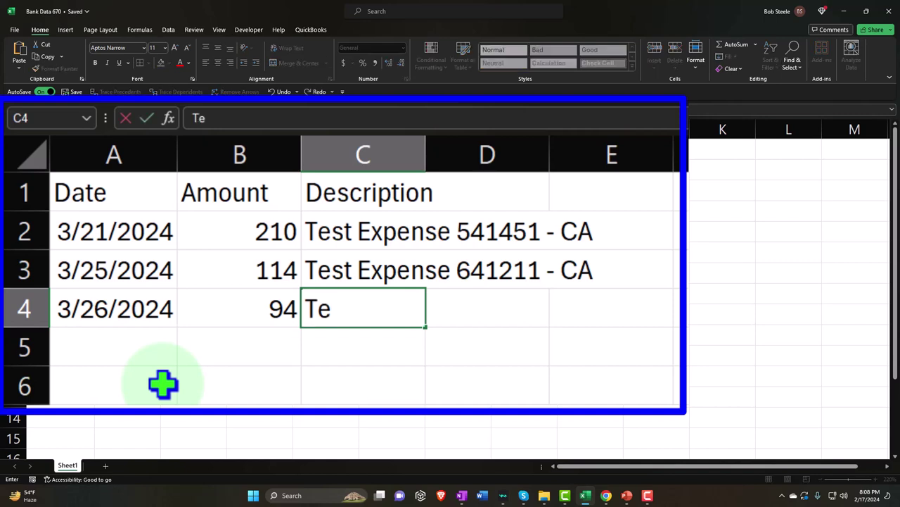
pyautogui.write('st Expense ')
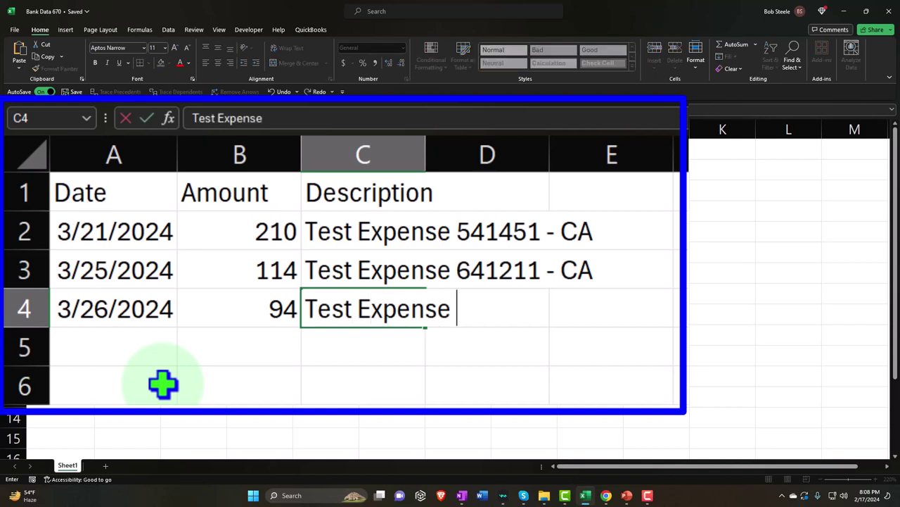
pyautogui.write('57199')
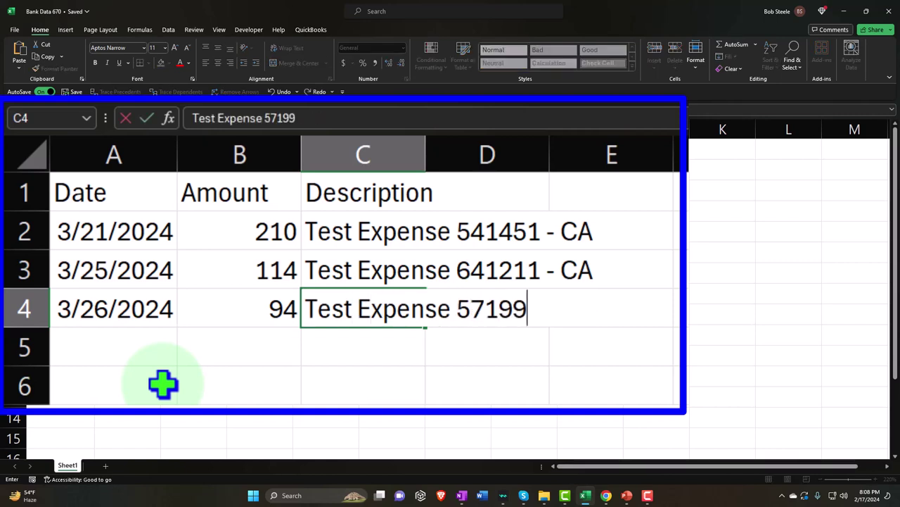
pyautogui.write('7-')
pyautogui.press('BackSpace')
pyautogui.write('=')
pyautogui.press('BackSpace')
pyautogui.write('- NA')
pyautogui.press('Left')
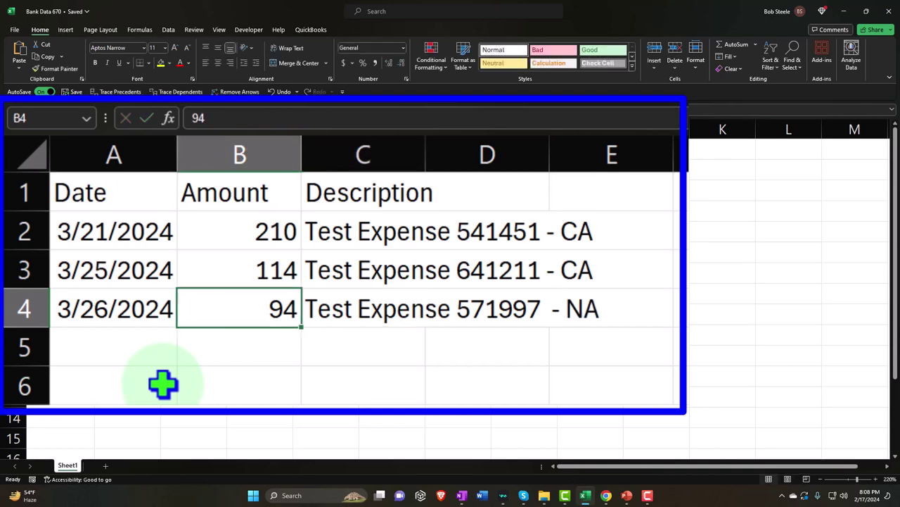
pyautogui.press('Left')
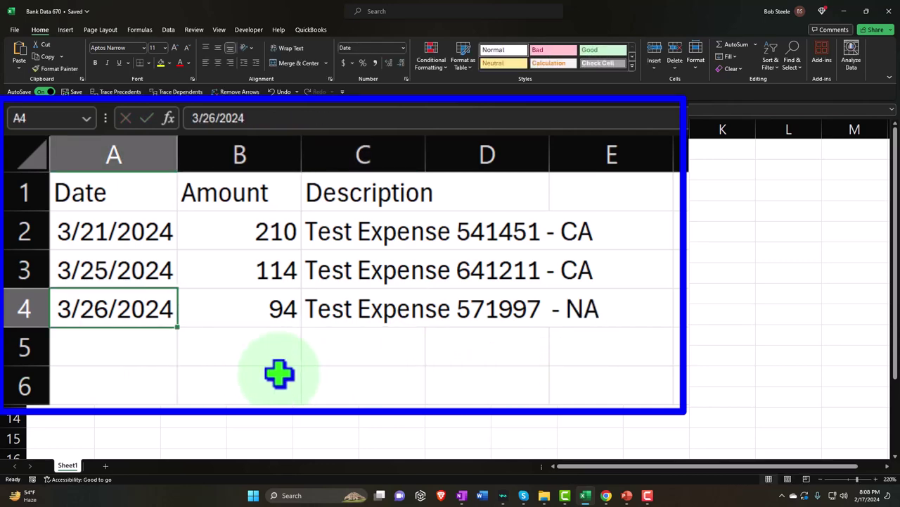
# Step: Enter the date 3/27/2024 and the amount 82 in row 5
pyautogui.click(154, 350)
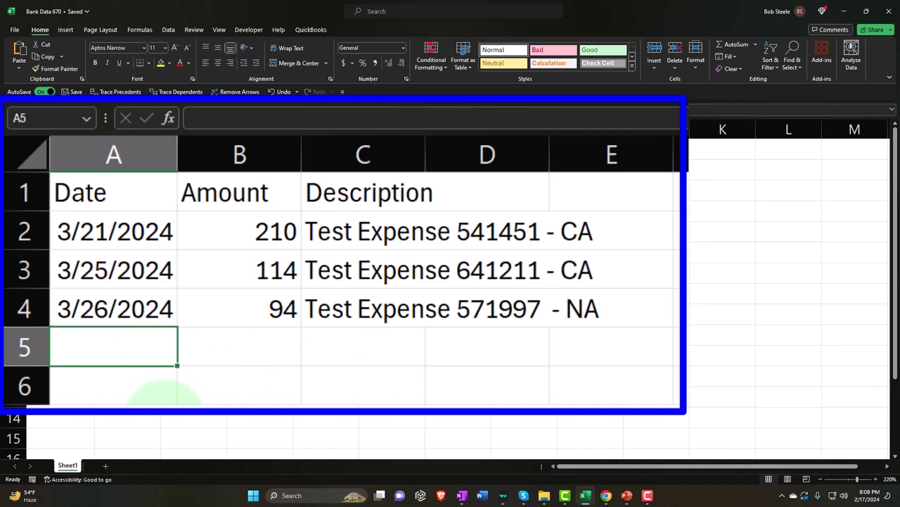
pyautogui.write('3/')
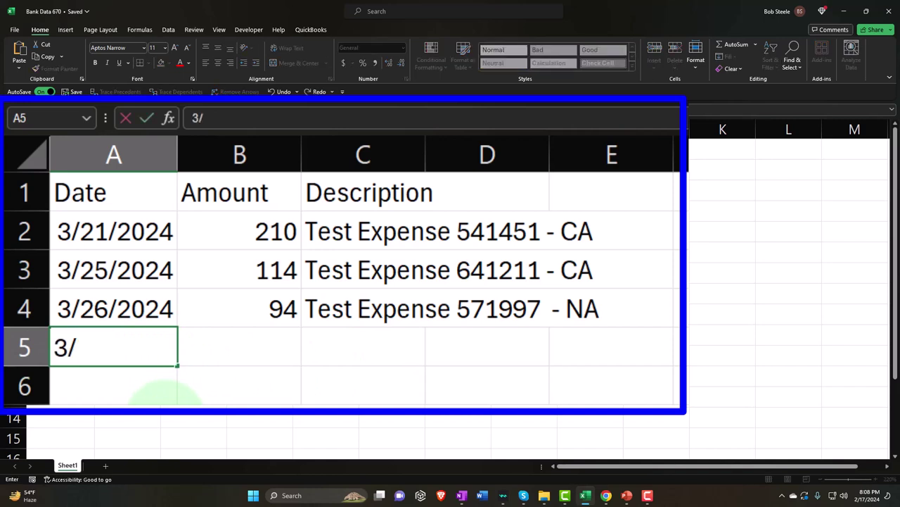
pyautogui.write('27/24')
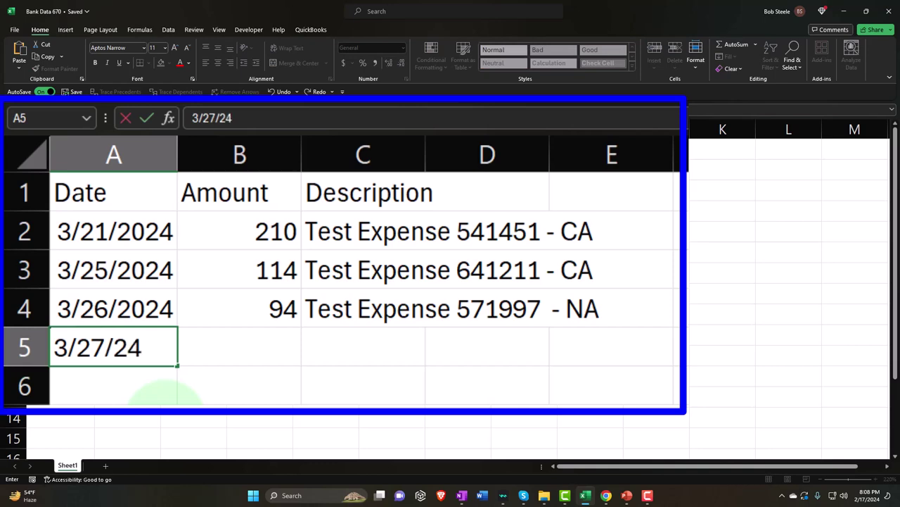
pyautogui.press('Tab')
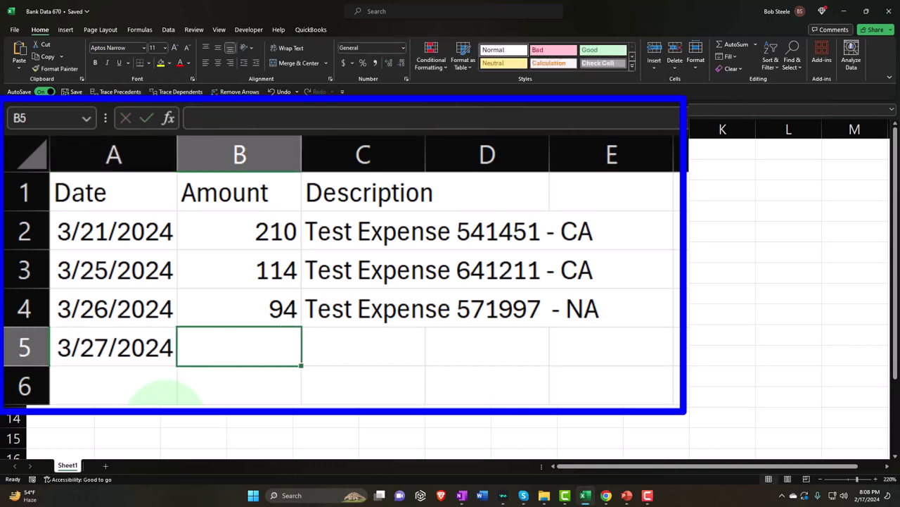
pyautogui.write('82')
pyautogui.press('Tab')
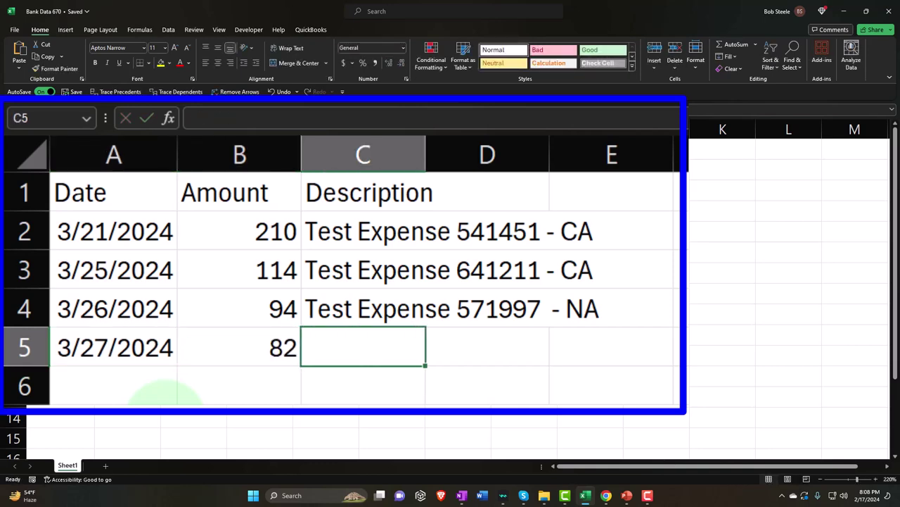
# Step: Enter the description "Test Expense 314798 - NA" in cell C5
pyautogui.write('Tet')
pyautogui.press('BackSpace')
pyautogui.write('st')
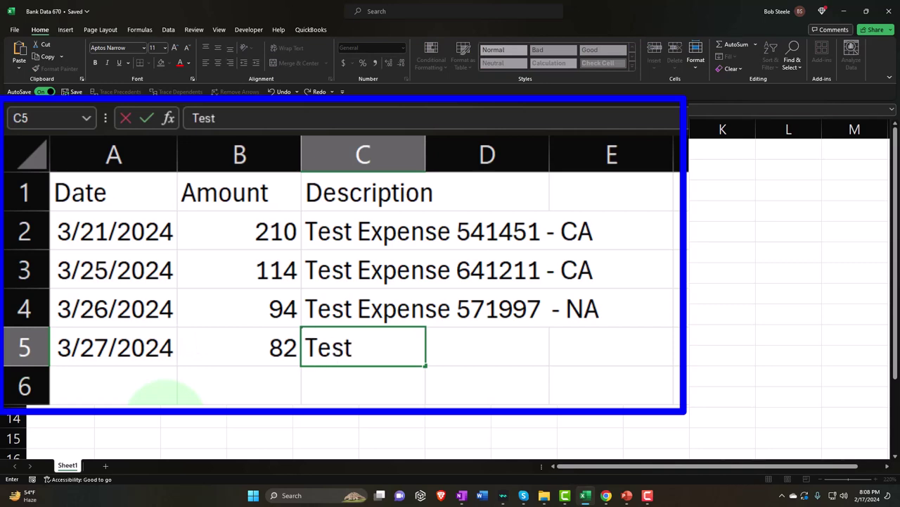
pyautogui.write(' Expense')
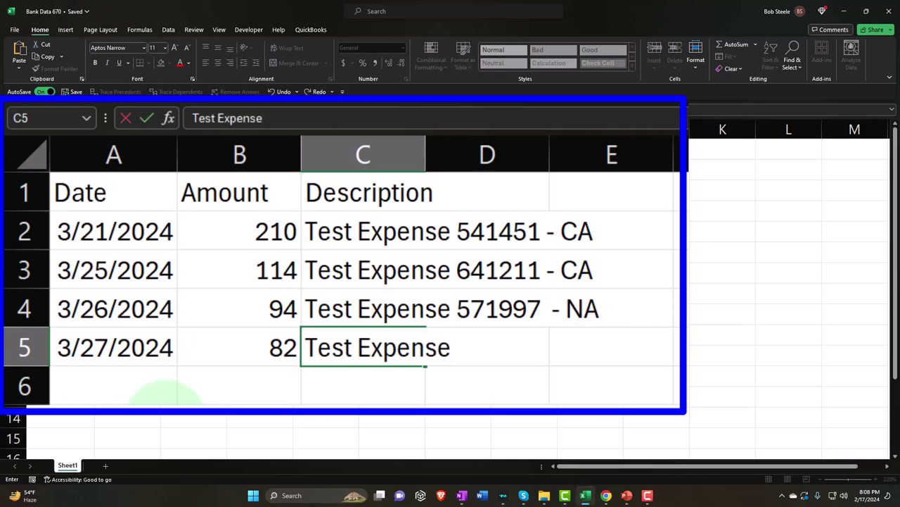
pyautogui.write('14798')
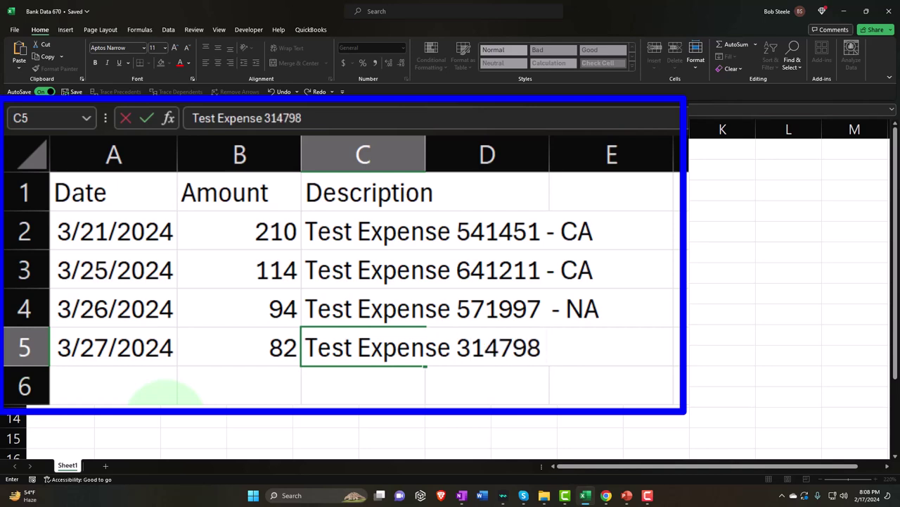
pyautogui.write(' - NA')
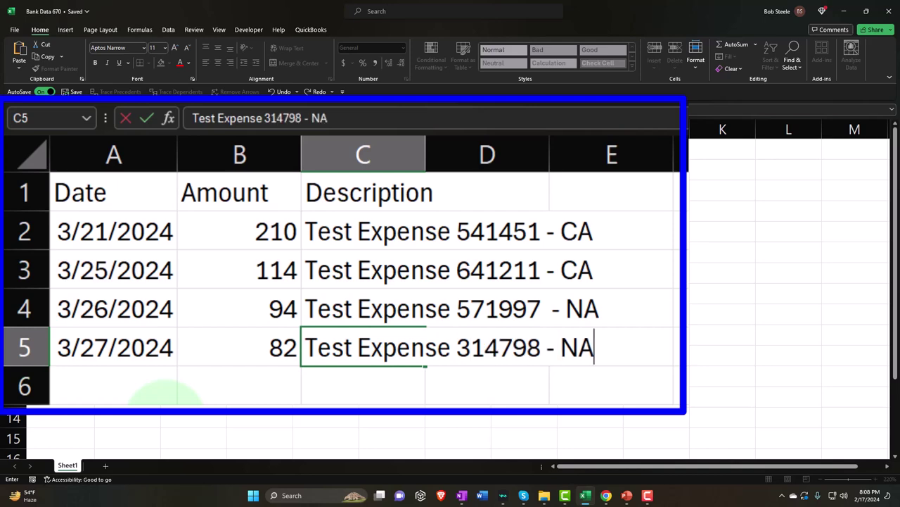
pyautogui.click(165, 392)
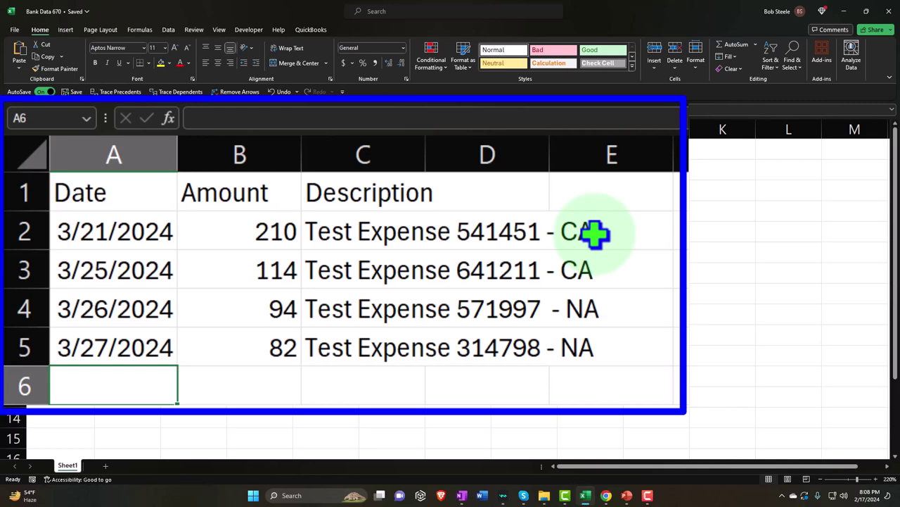
# Step: Make the amounts in B2:B5 negative, giving -210, -114, -94 and -82
pyautogui.click(226, 221)
pyautogui.doubleClick(226, 219)
pyautogui.write('-')
pyautogui.press('Return')
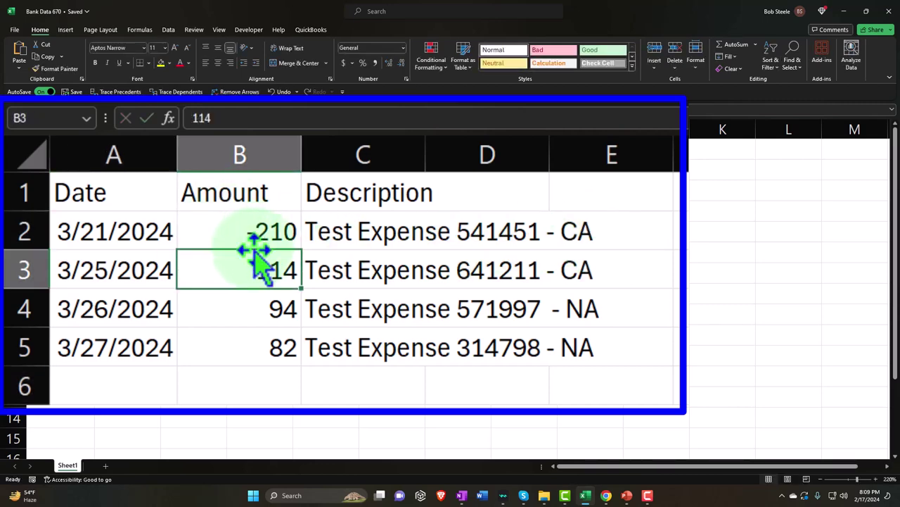
pyautogui.doubleClick(227, 268)
pyautogui.write('-')
pyautogui.press('Return')
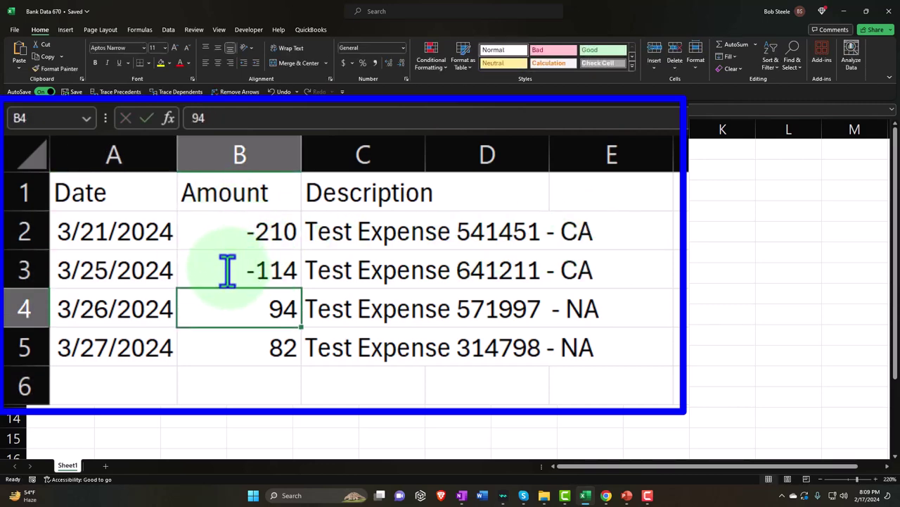
pyautogui.doubleClick(230, 308)
pyautogui.write('-')
pyautogui.press('Return')
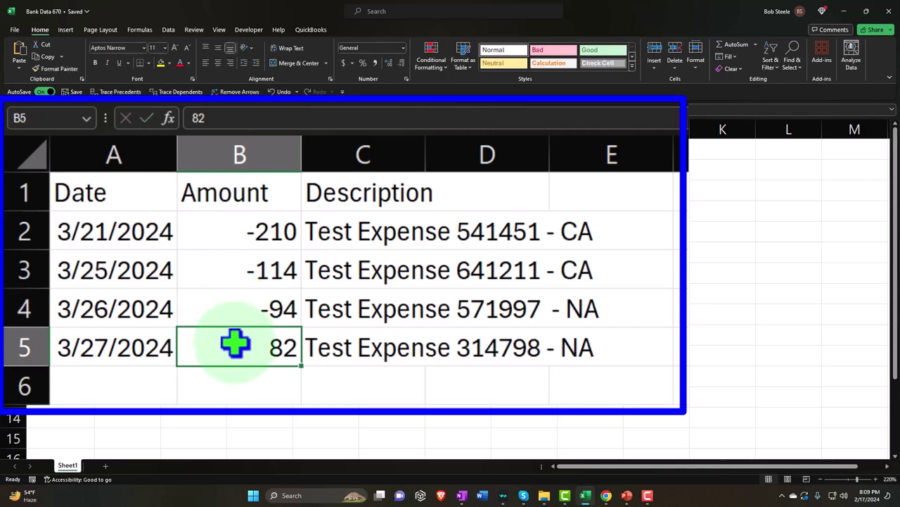
pyautogui.doubleClick(235, 346)
pyautogui.write('-')
pyautogui.press('Return')
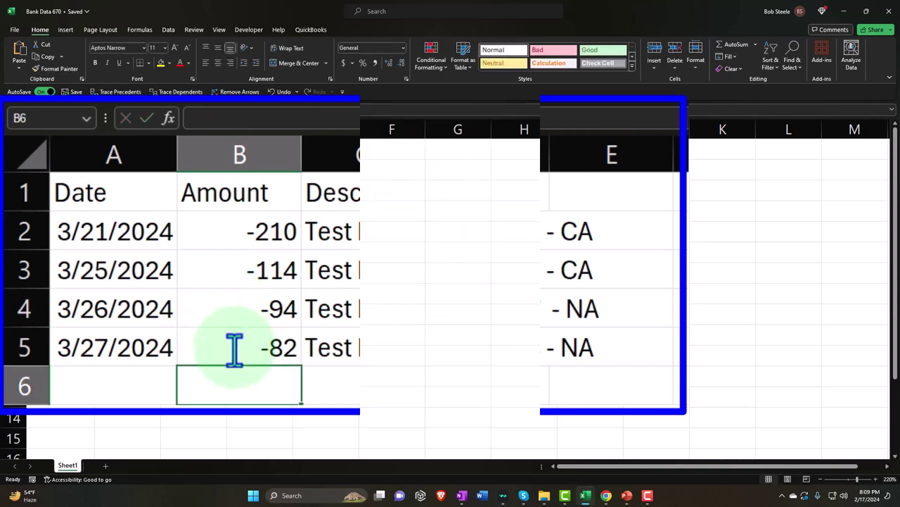
# Step: Save a copy of the workbook as Bank Data 670 in CSV (Comma delimited) format in the Bank Feed Upload Files folder
pyautogui.click(14, 30)
pyautogui.click(25, 158)
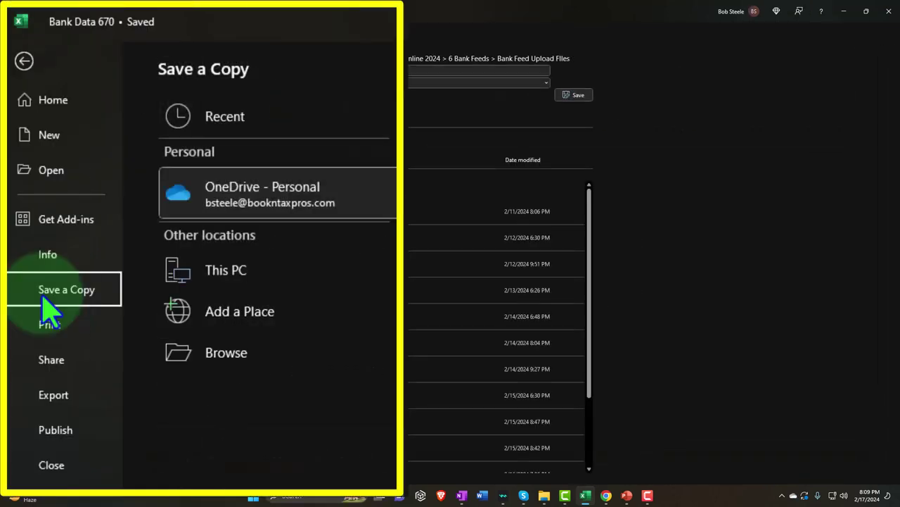
pyautogui.click(130, 191)
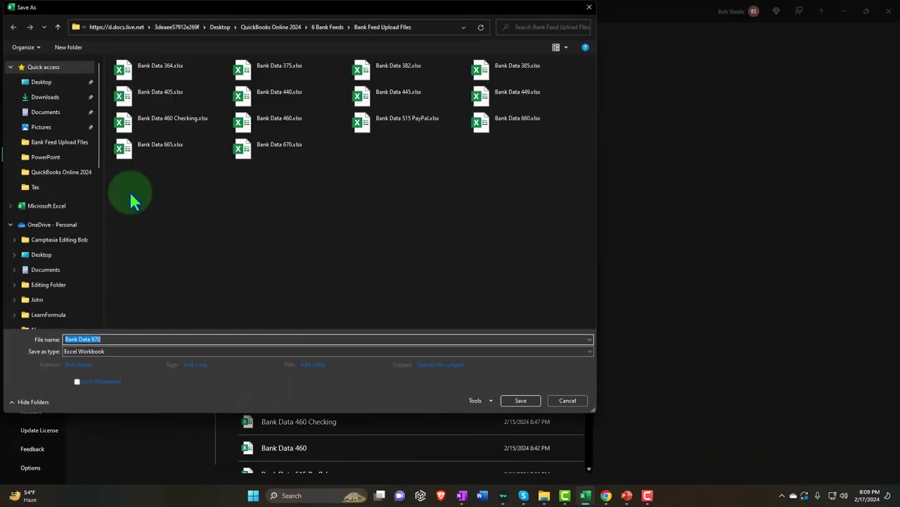
pyautogui.click(151, 348)
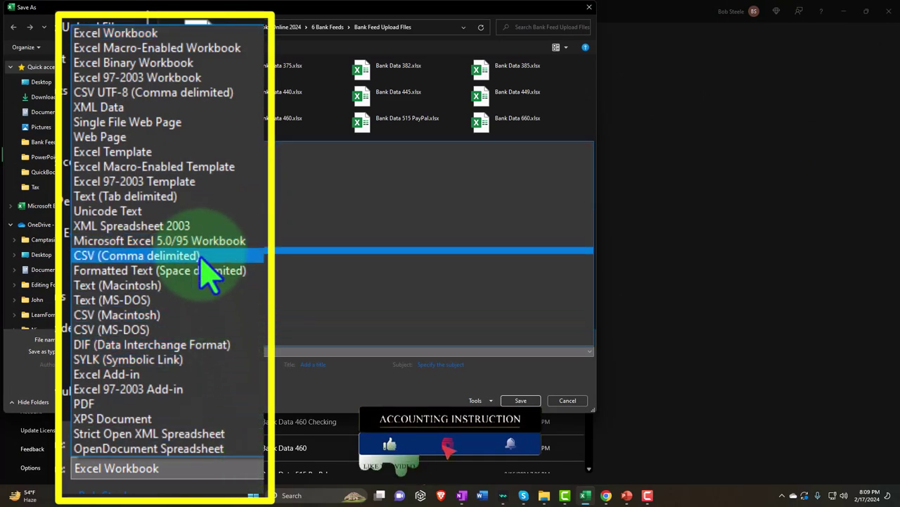
pyautogui.click(124, 250)
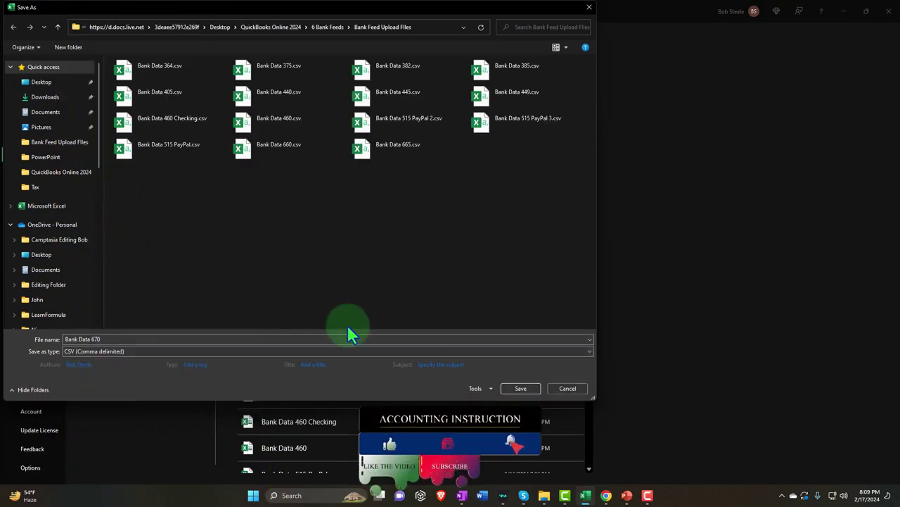
pyautogui.click(520, 387)
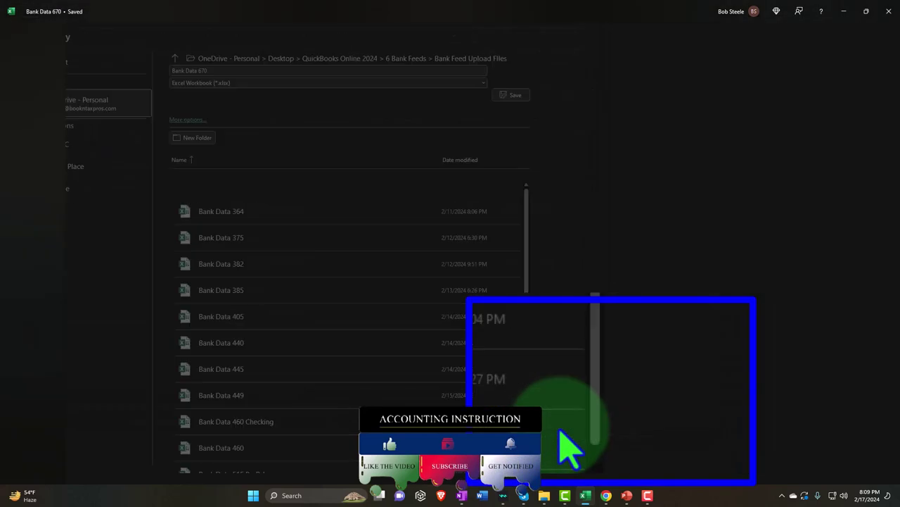
# Step: Switch to the bank transactions in QuickBooks Online and upload the file Bank Data 670.csv for import
pyautogui.moveTo(605, 498)
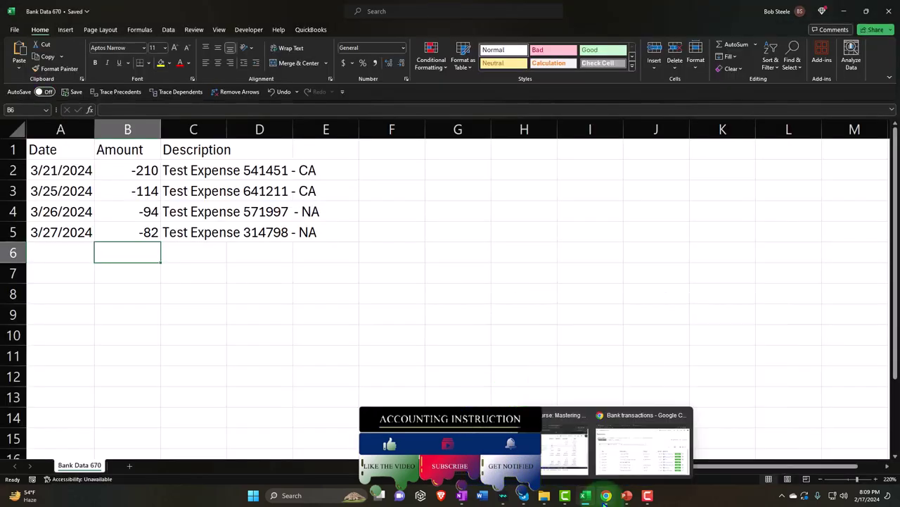
pyautogui.click(613, 454)
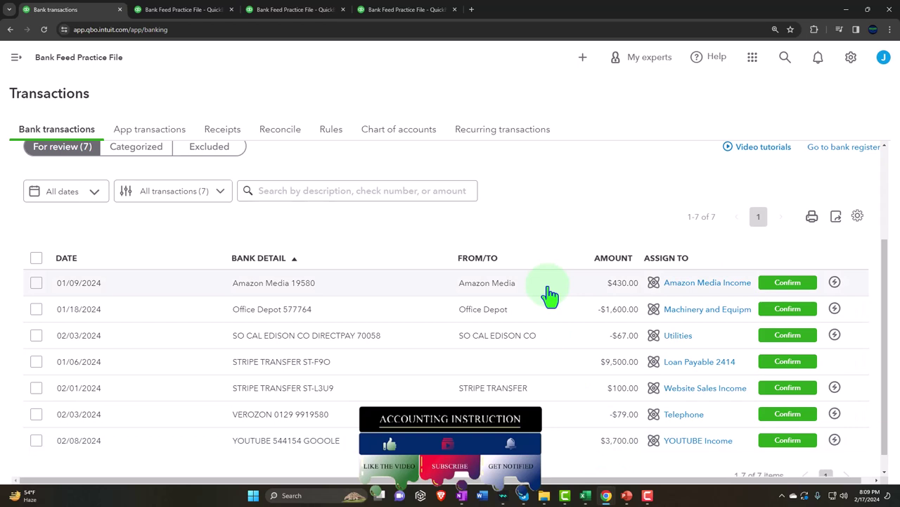
pyautogui.scroll(2, 550, 295)
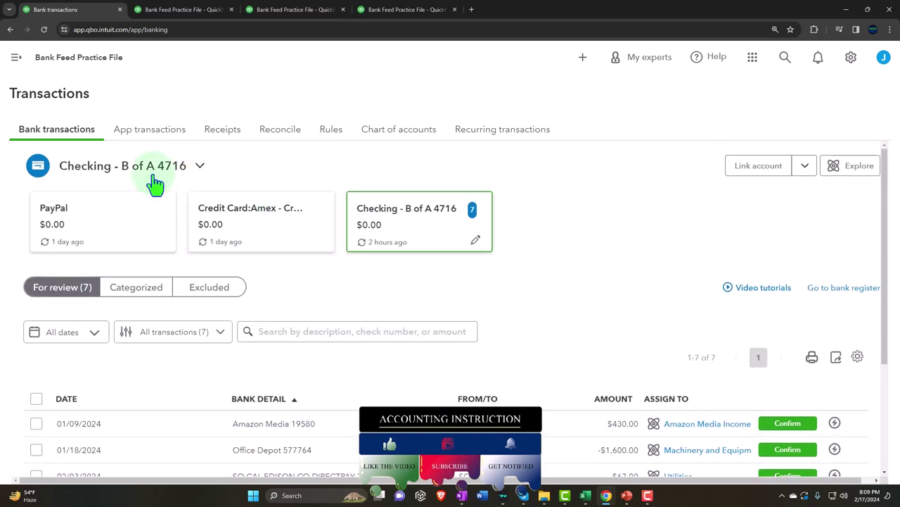
pyautogui.click(805, 168)
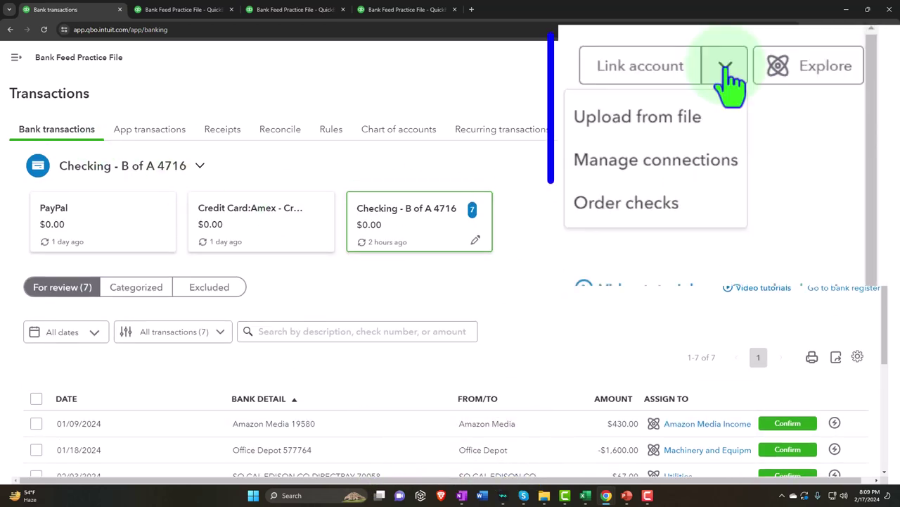
pyautogui.click(681, 112)
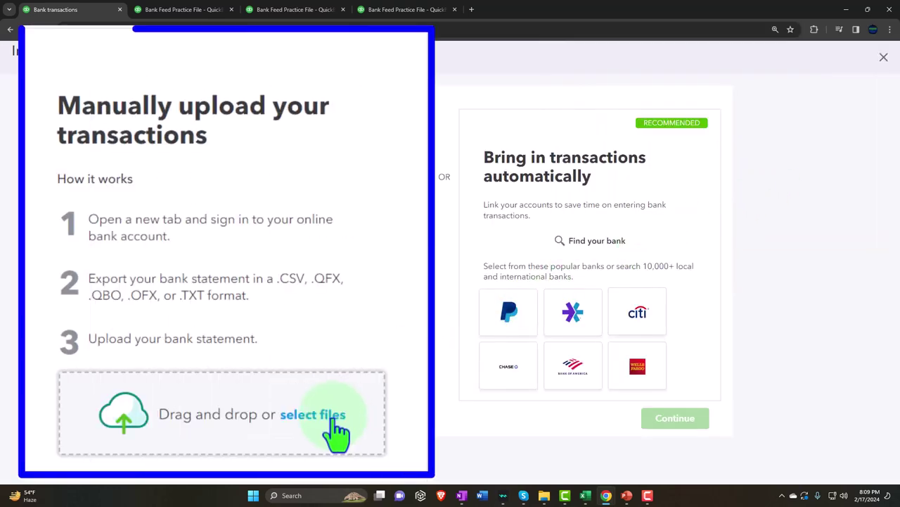
pyautogui.click(368, 359)
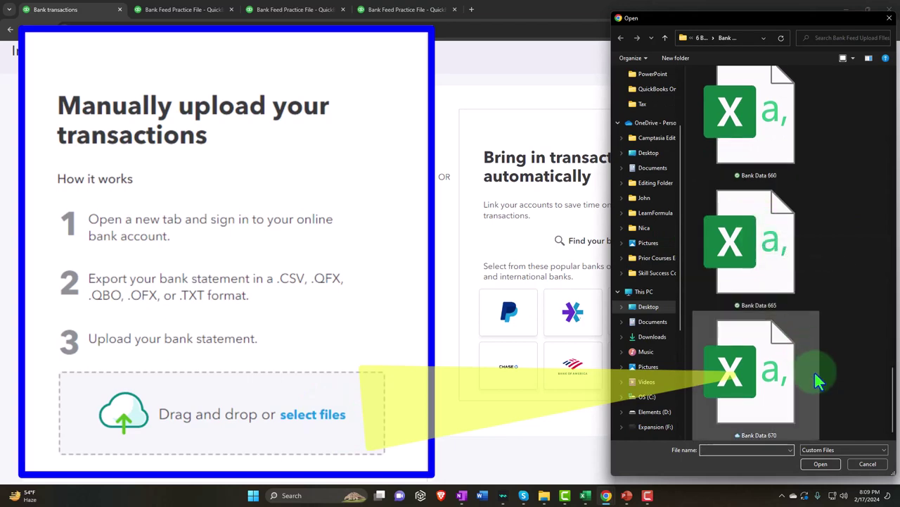
pyautogui.click(767, 375)
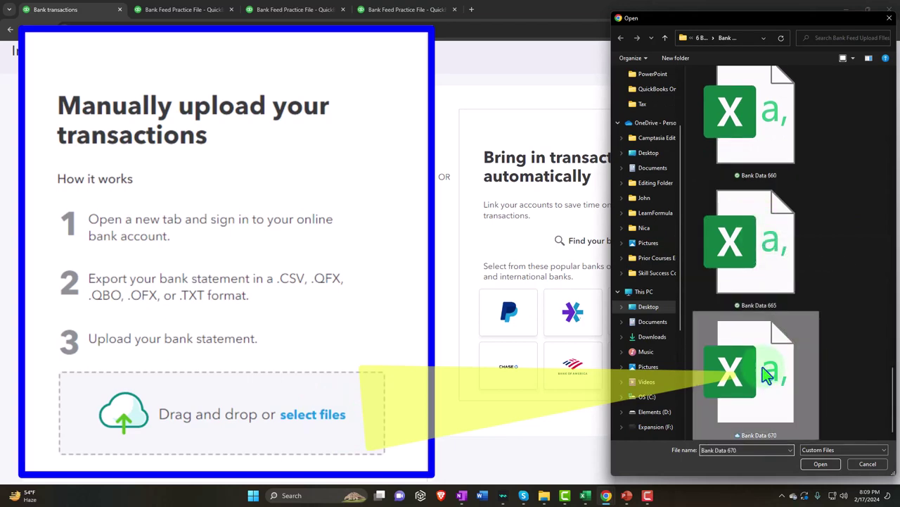
pyautogui.doubleClick(766, 375)
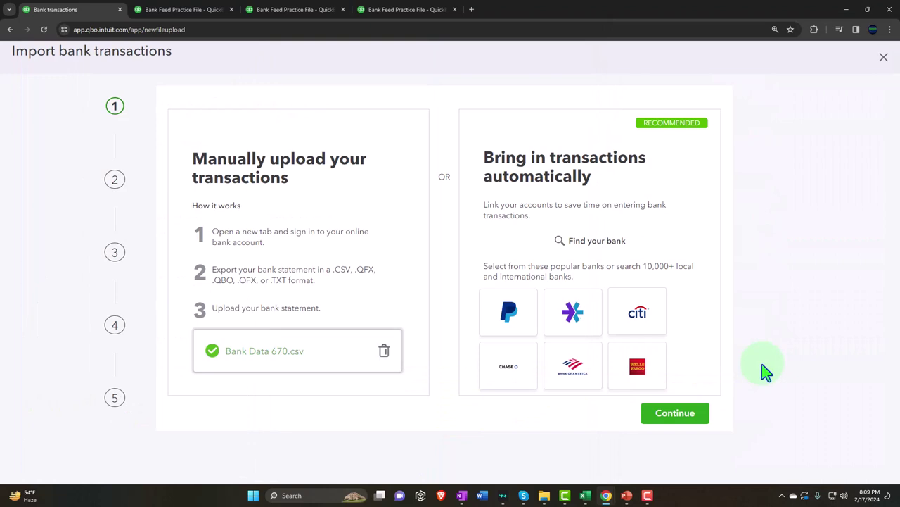
pyautogui.click(675, 413)
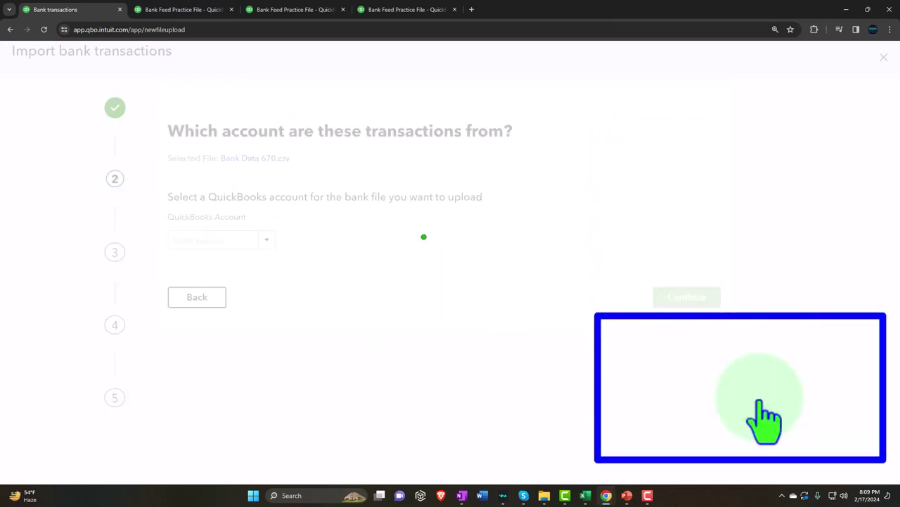
# Step: Choose the B of A checking account as the QuickBooks account for the uploaded file and continue the import
pyautogui.click(268, 242)
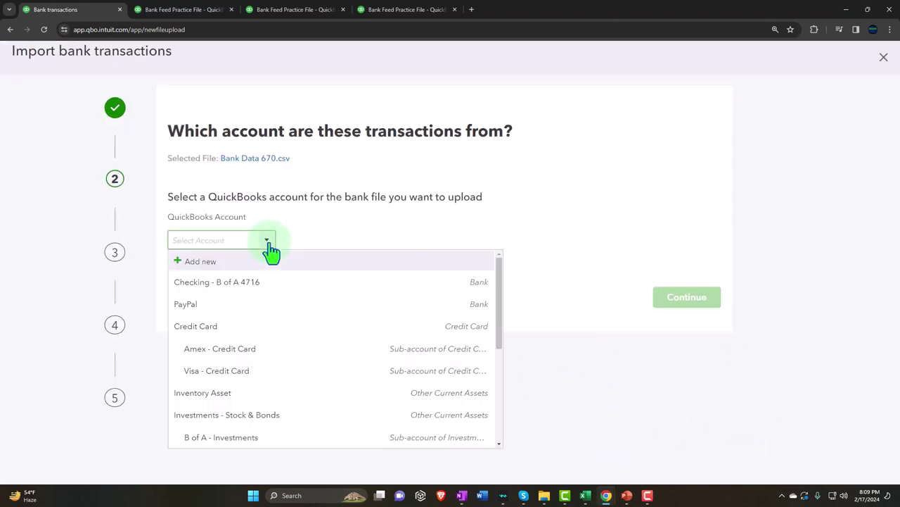
pyautogui.click(268, 287)
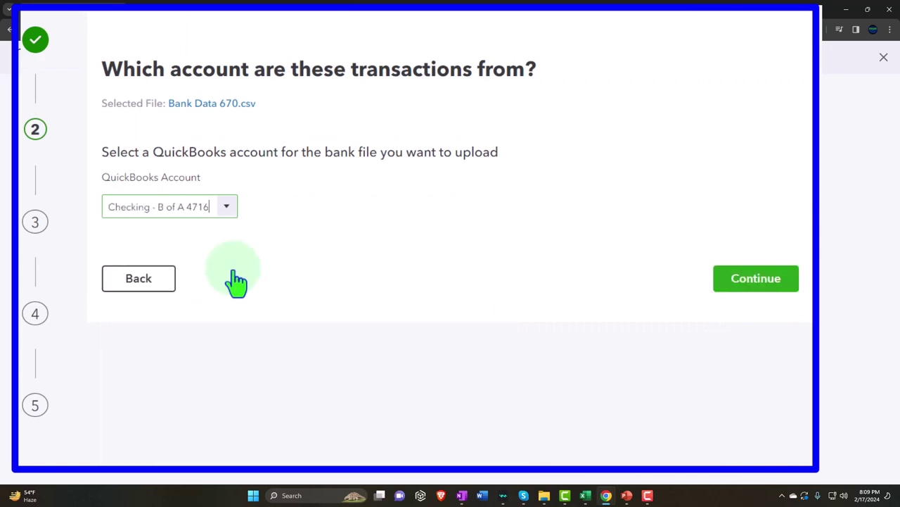
pyautogui.click(739, 283)
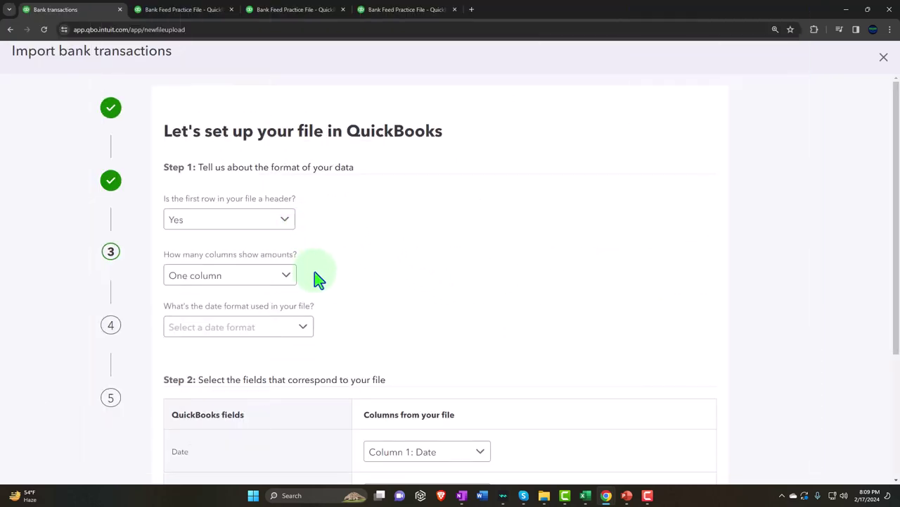
# Step: Set the file's date format to MM/dd/yyyy and accept the column mapping for date, description and amount
pyautogui.scroll(-2, 316, 275)
pyautogui.click(304, 234)
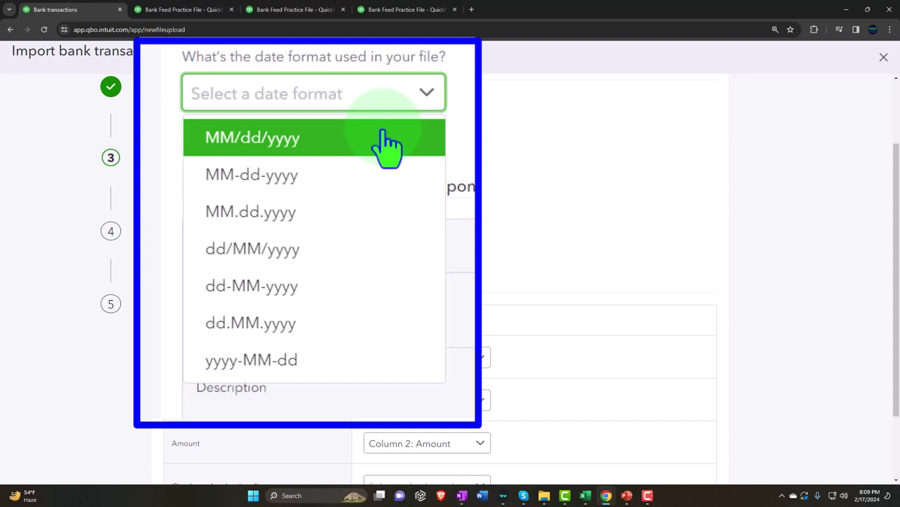
pyautogui.click(282, 261)
pyautogui.scroll(-2, 281, 261)
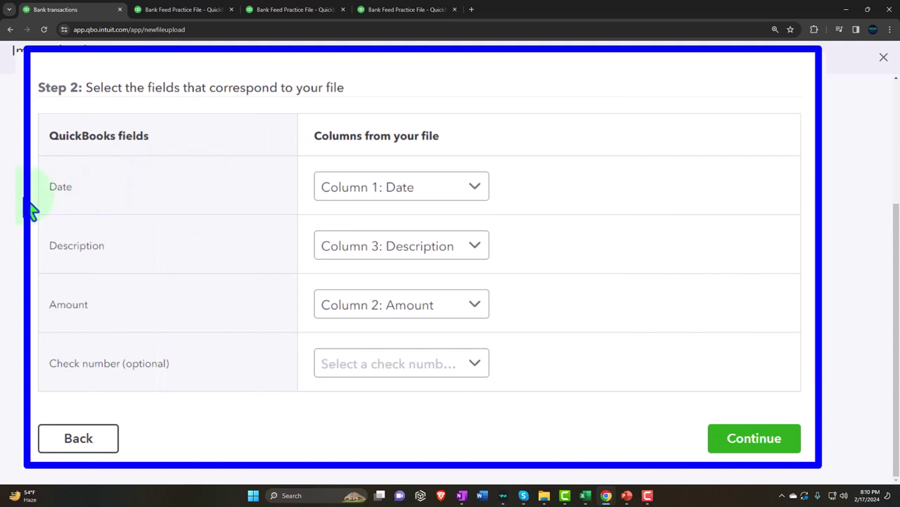
pyautogui.click(364, 194)
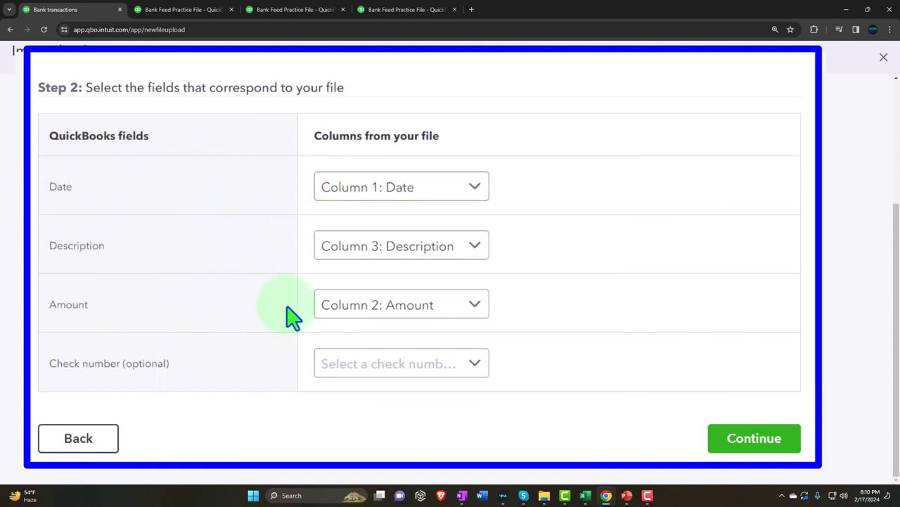
pyautogui.click(774, 443)
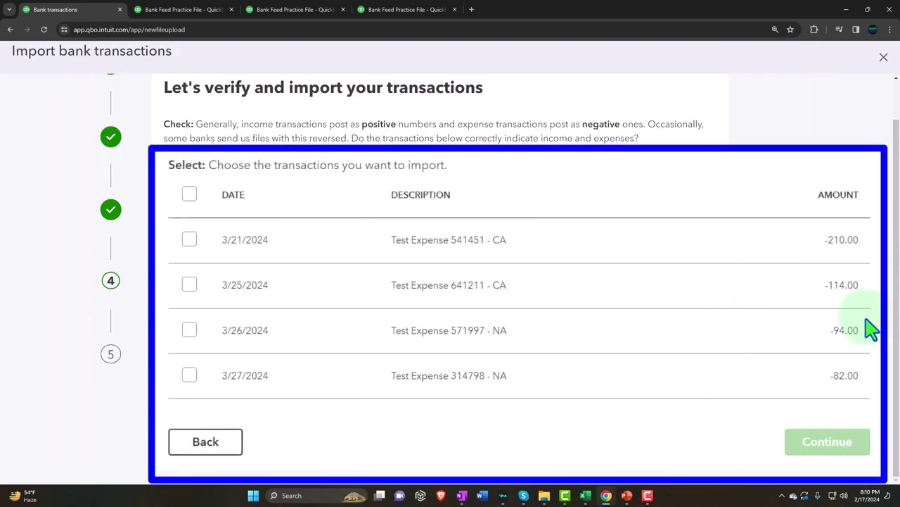
# Step: Select all the listed test expense transactions, import them and finish the import
pyautogui.click(190, 194)
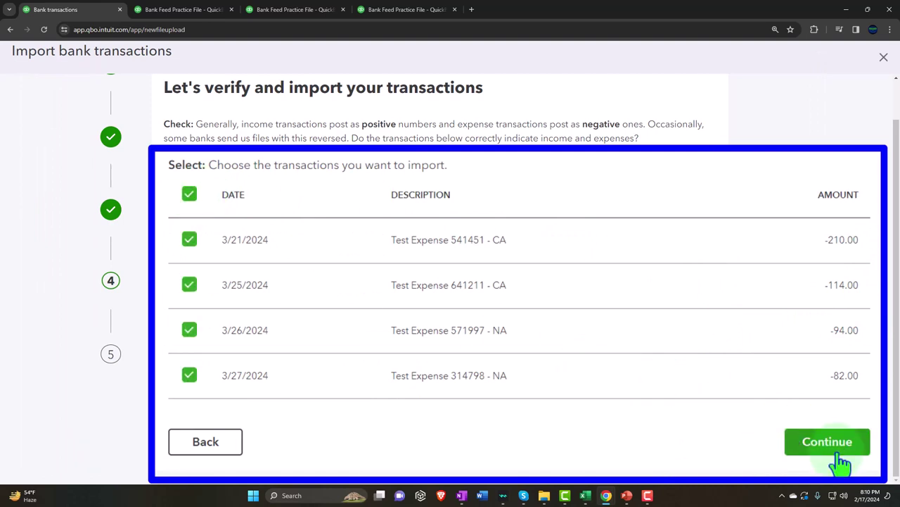
pyautogui.click(693, 450)
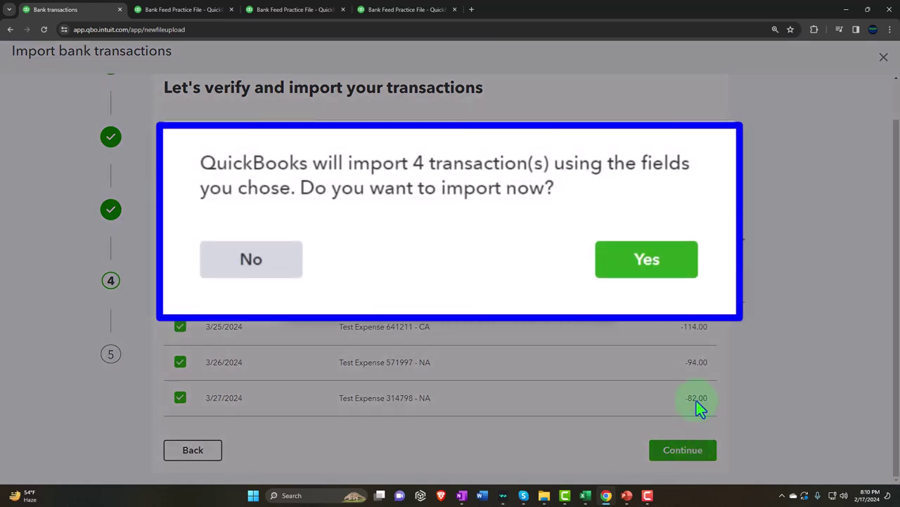
pyautogui.click(563, 282)
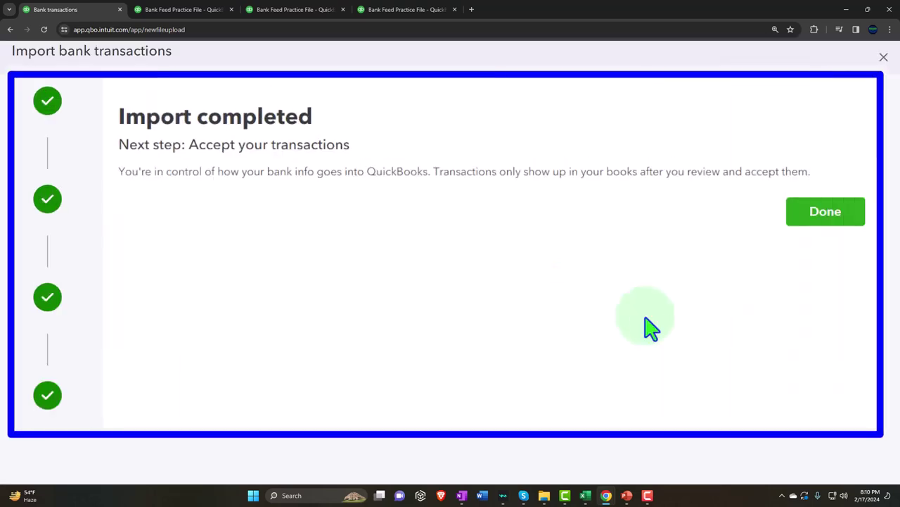
pyautogui.click(816, 214)
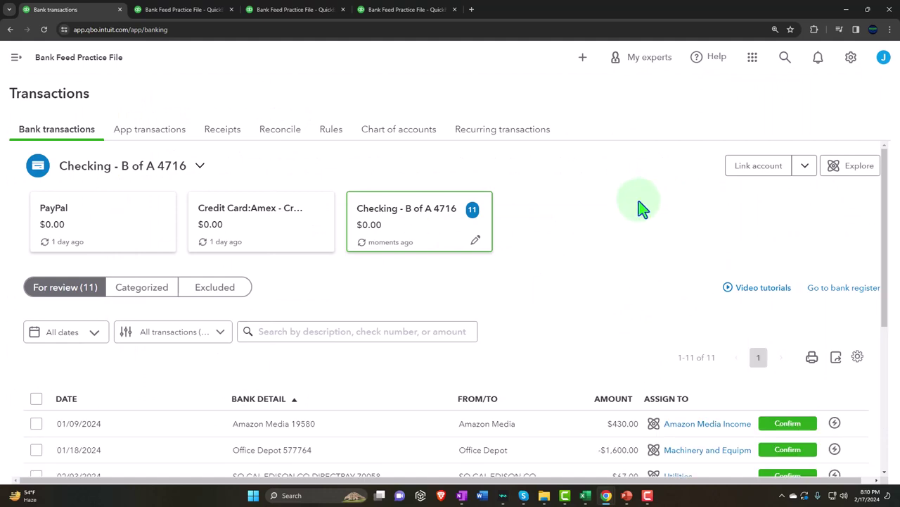
# Step: Filter the transactions for review to show only Money out
pyautogui.scroll(-2, 640, 206)
pyautogui.scroll(1, 639, 206)
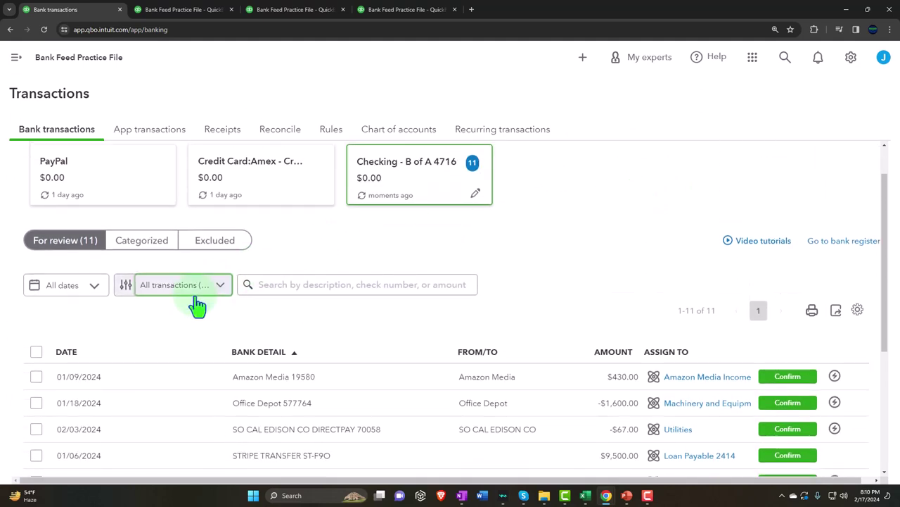
pyautogui.click(197, 303)
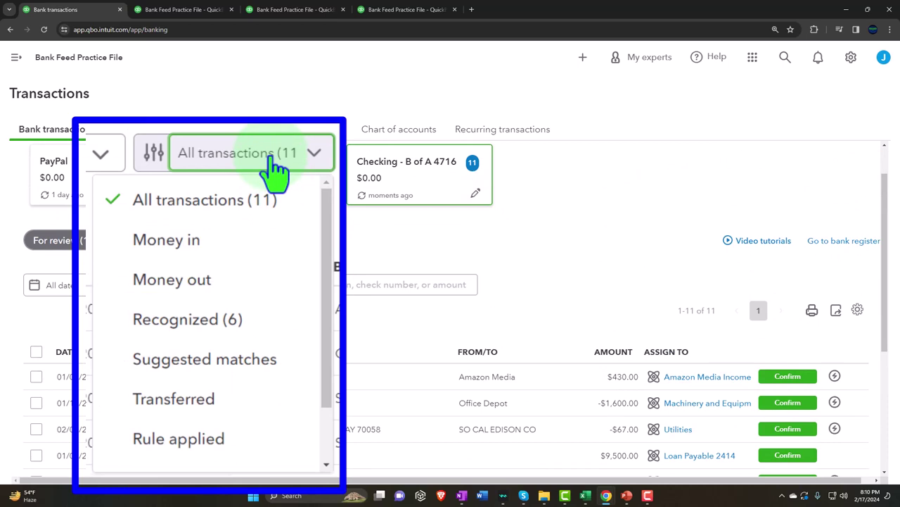
pyautogui.click(237, 281)
pyautogui.scroll(-2, 576, 227)
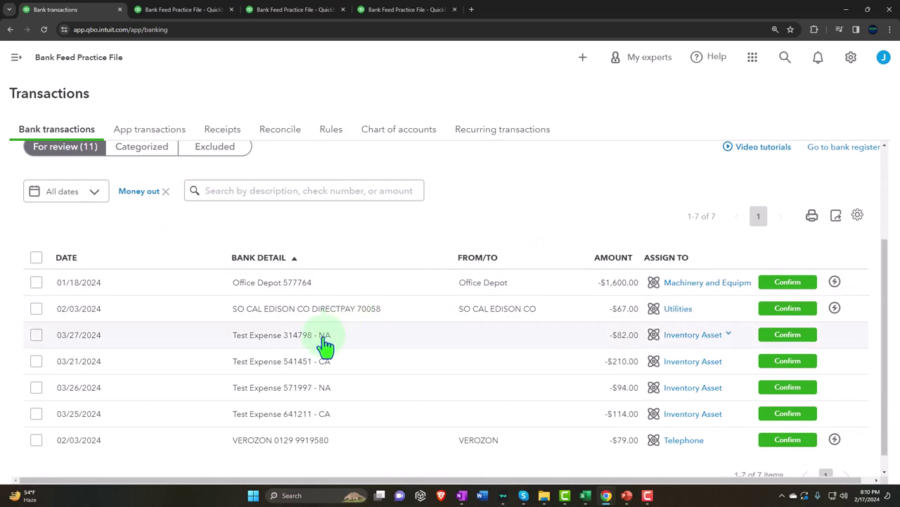
# Step: Expand the Test Expense 541451 - CA transaction and examine its category, memo and class fields
pyautogui.click(309, 373)
pyautogui.scroll(-2, 311, 369)
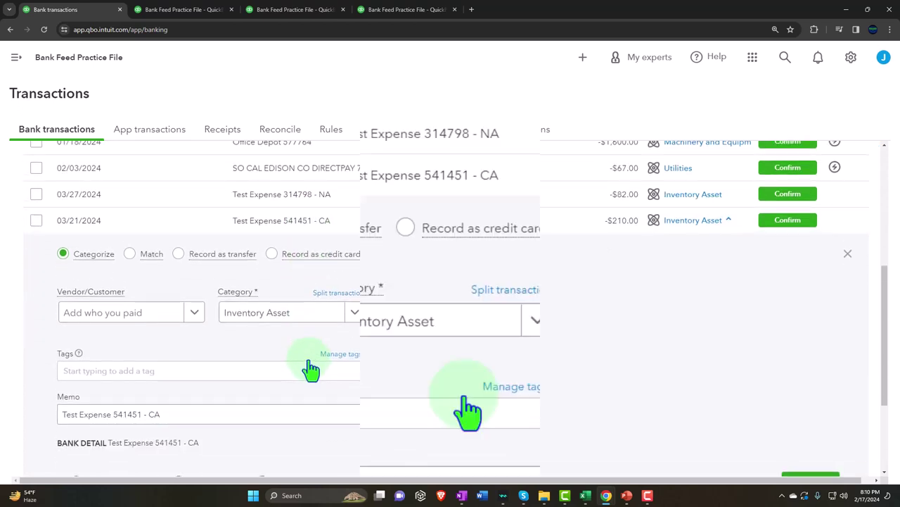
pyautogui.click(470, 407)
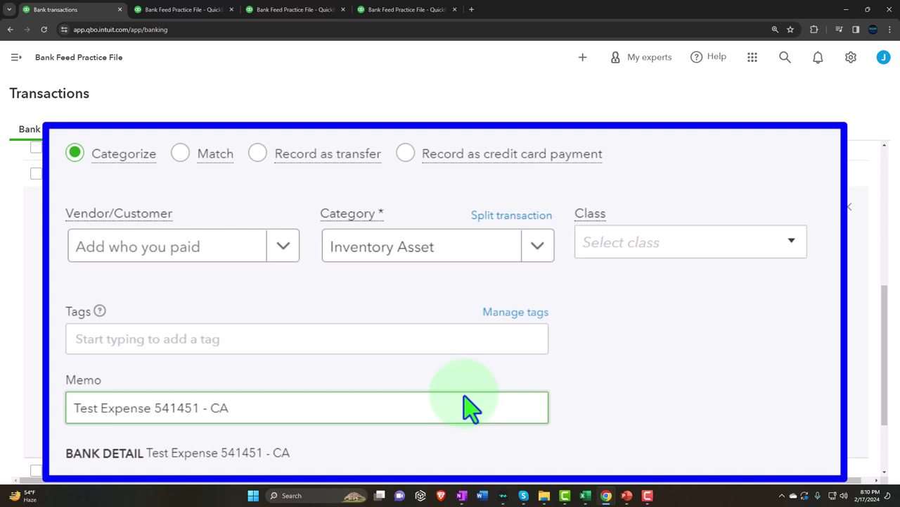
pyautogui.click(665, 313)
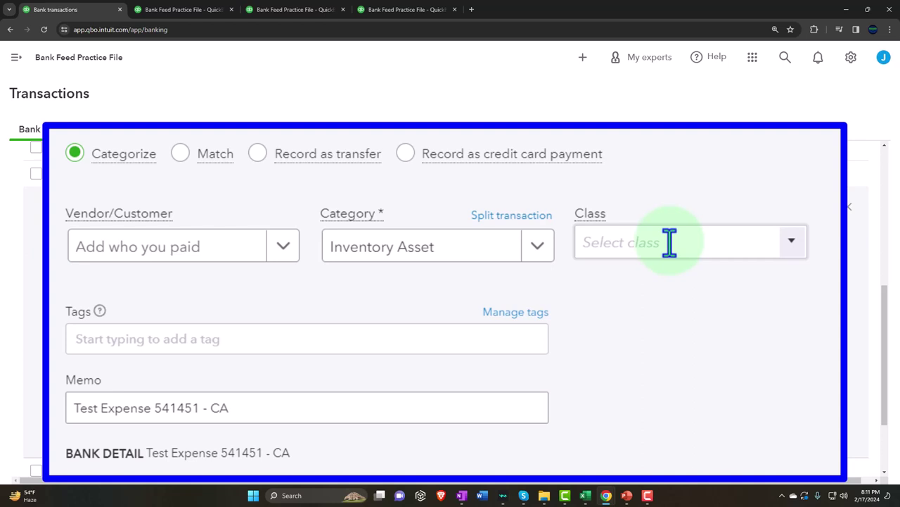
# Step: Start a new account in the chart of accounts with account type Expenses and detail type Other Business Expenses
pyautogui.scroll(5, 438, 261)
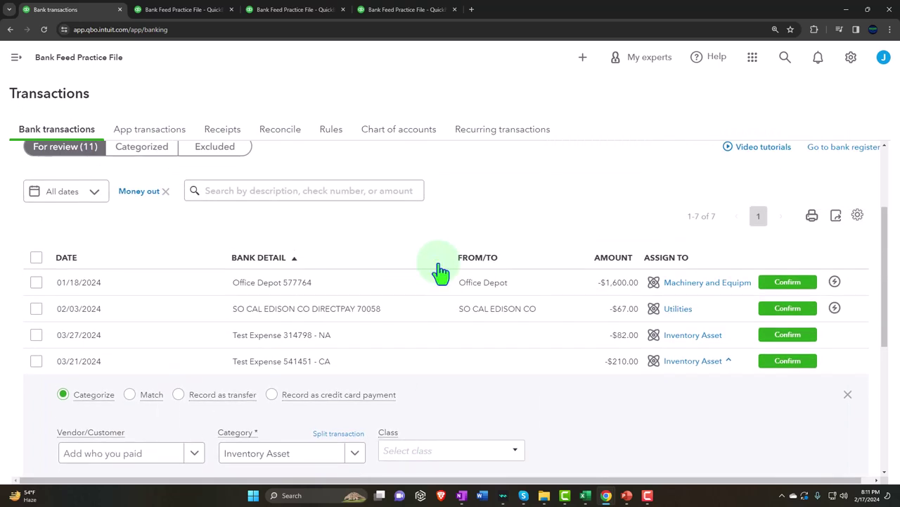
pyautogui.click(376, 134)
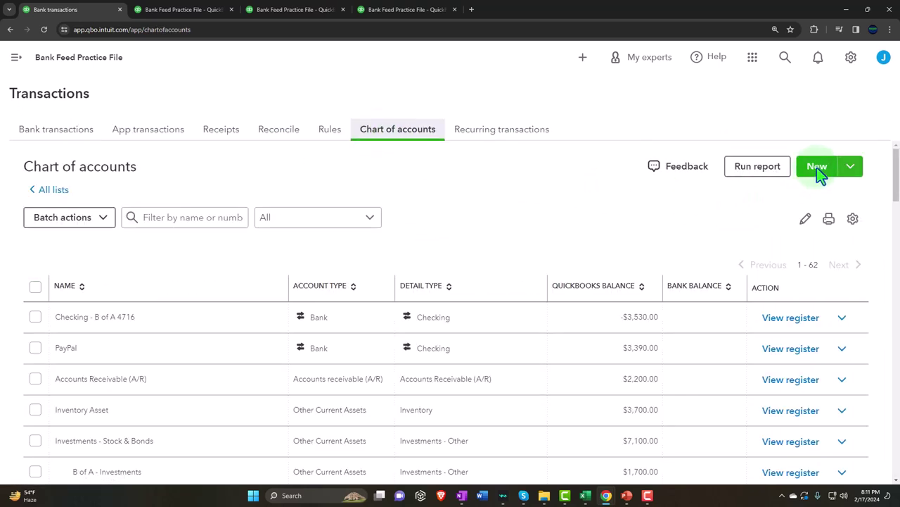
pyautogui.click(816, 169)
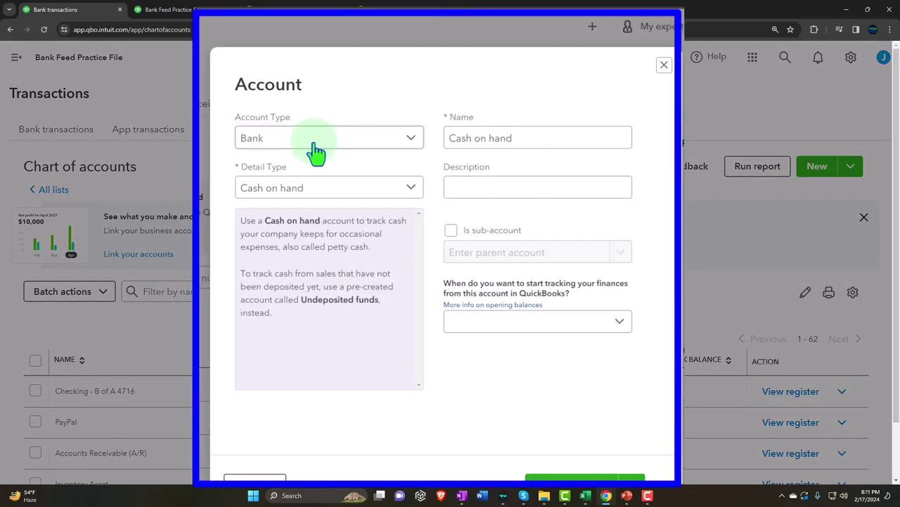
pyautogui.click(336, 166)
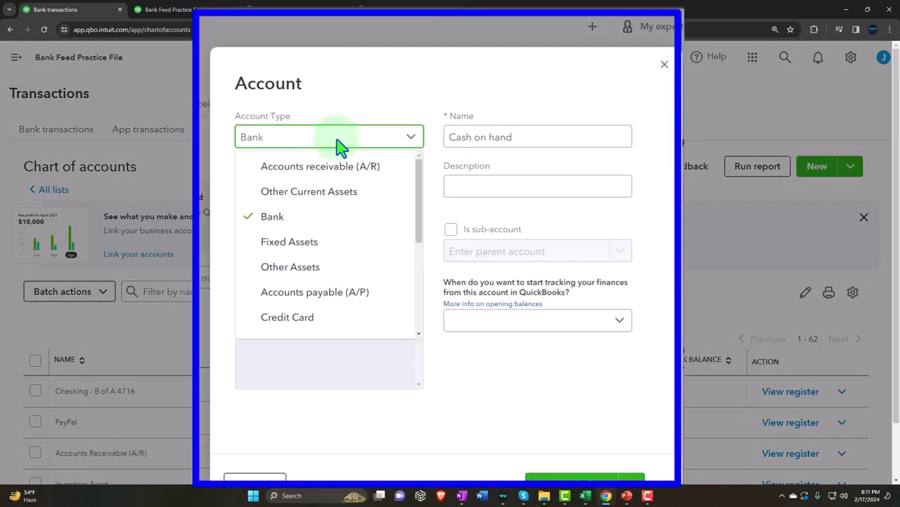
pyautogui.scroll(-5, 348, 218)
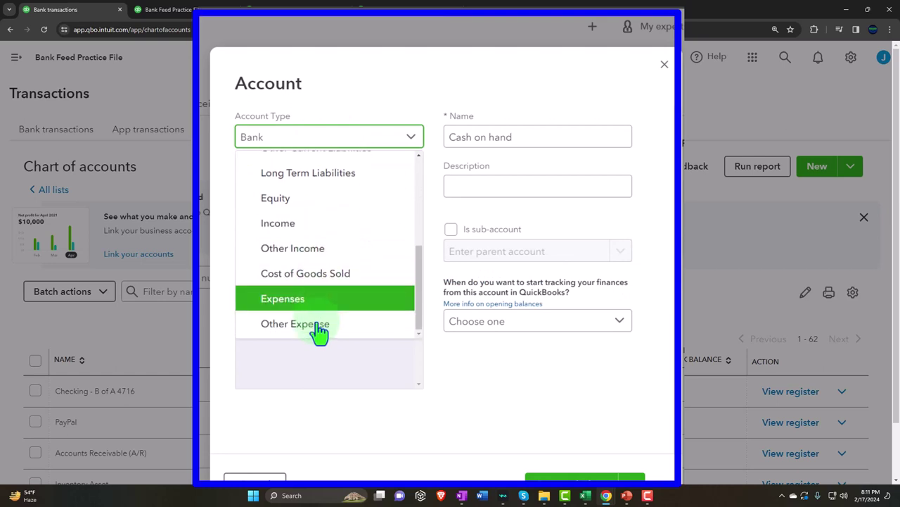
pyautogui.click(317, 302)
pyautogui.click(322, 185)
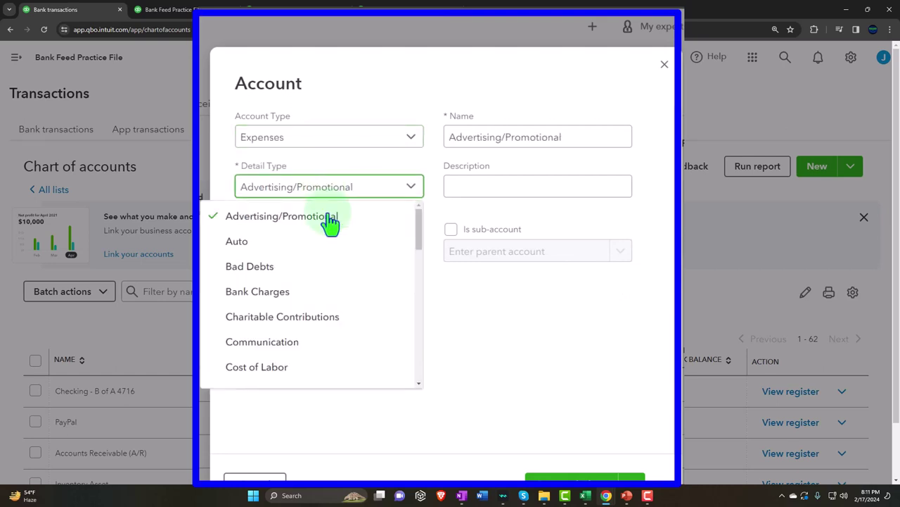
pyautogui.scroll(-5, 333, 257)
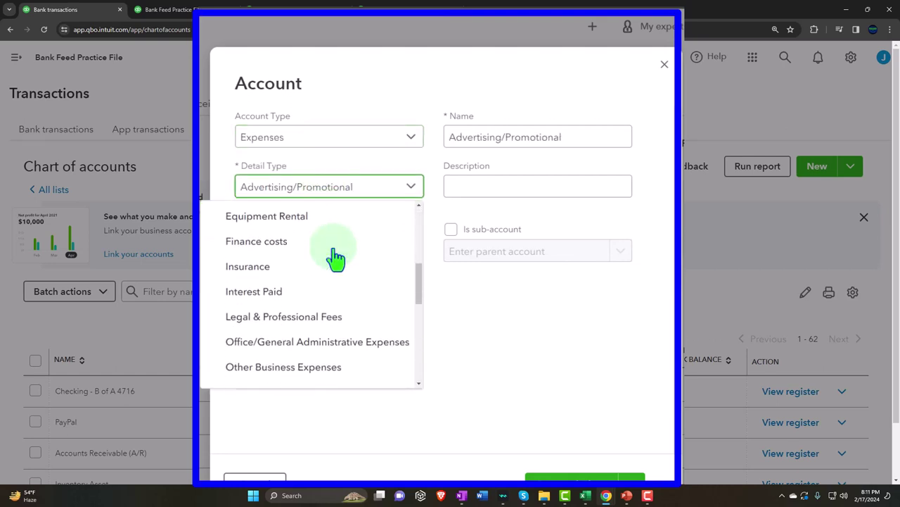
pyautogui.scroll(-3, 336, 259)
pyautogui.click(375, 263)
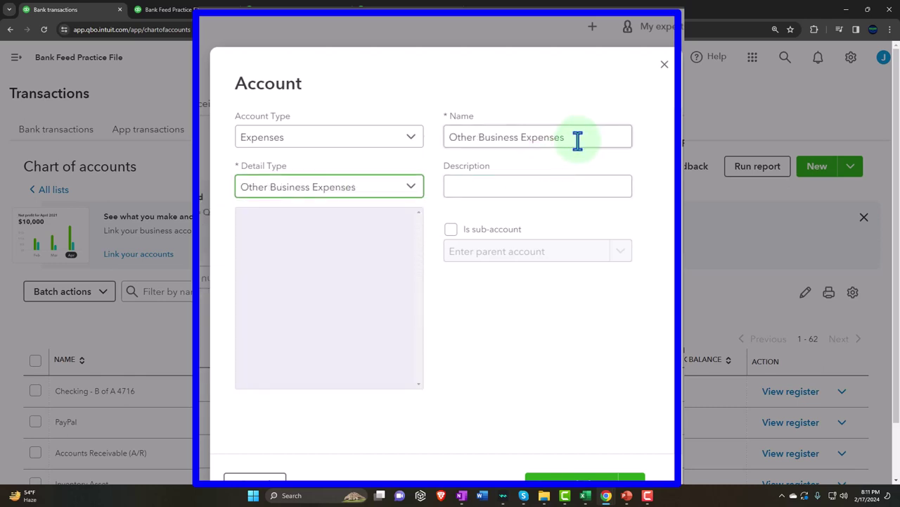
# Step: Name the new expense account Test Expense Account and save it
pyautogui.tripleClick(577, 141)
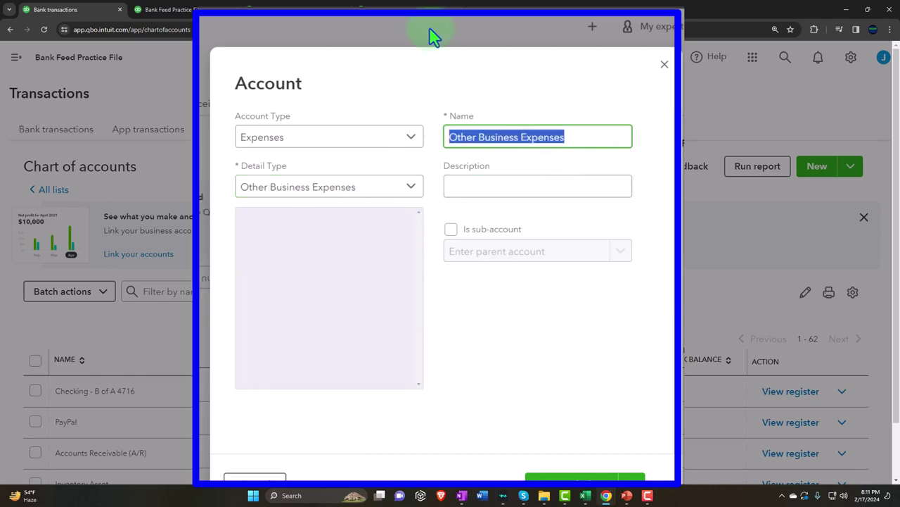
pyautogui.write('Test Expense Account')
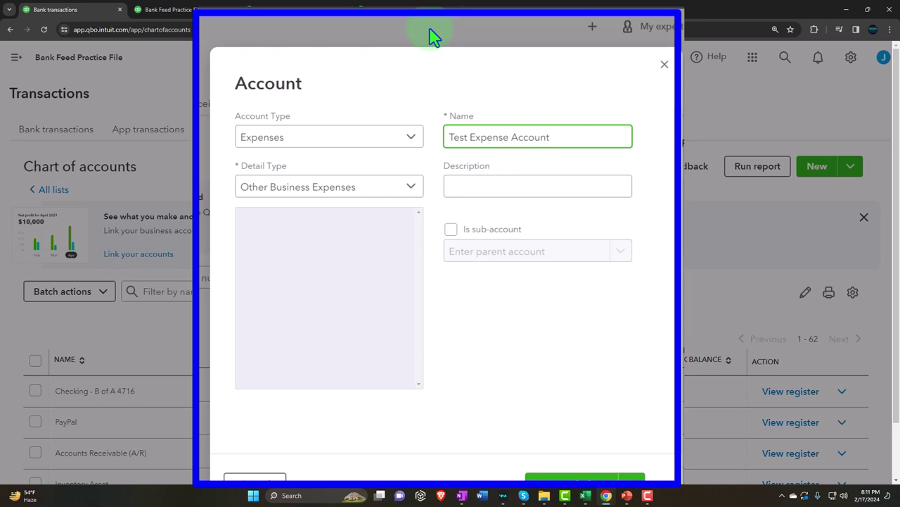
pyautogui.scroll(-1, 537, 193)
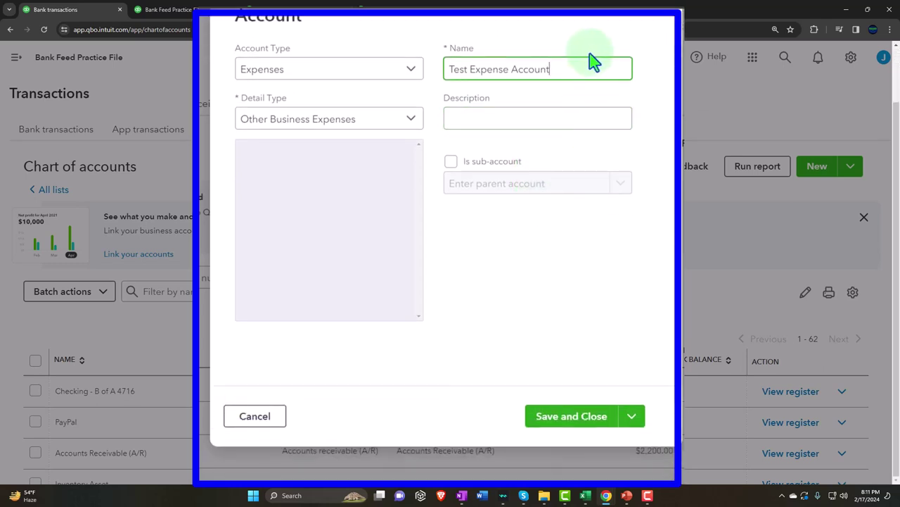
pyautogui.moveTo(594, 62); pyautogui.dragTo(382, 56)
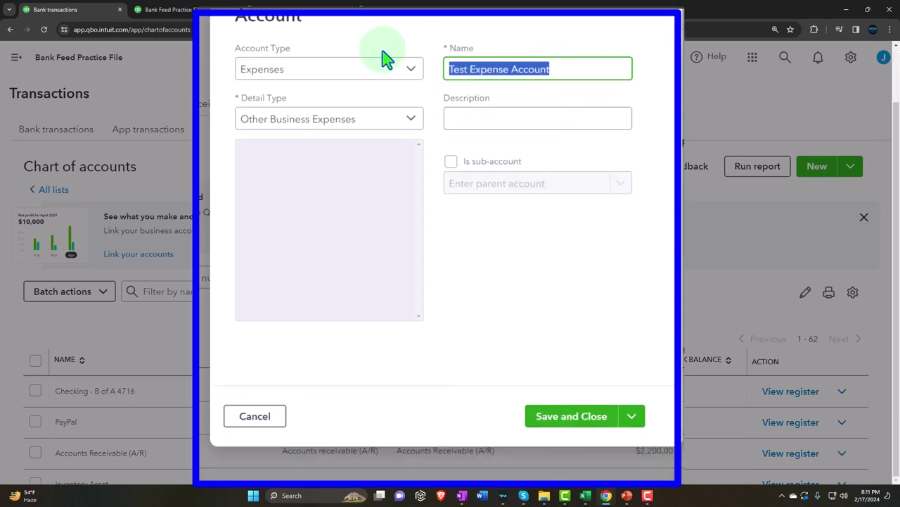
pyautogui.click(575, 416)
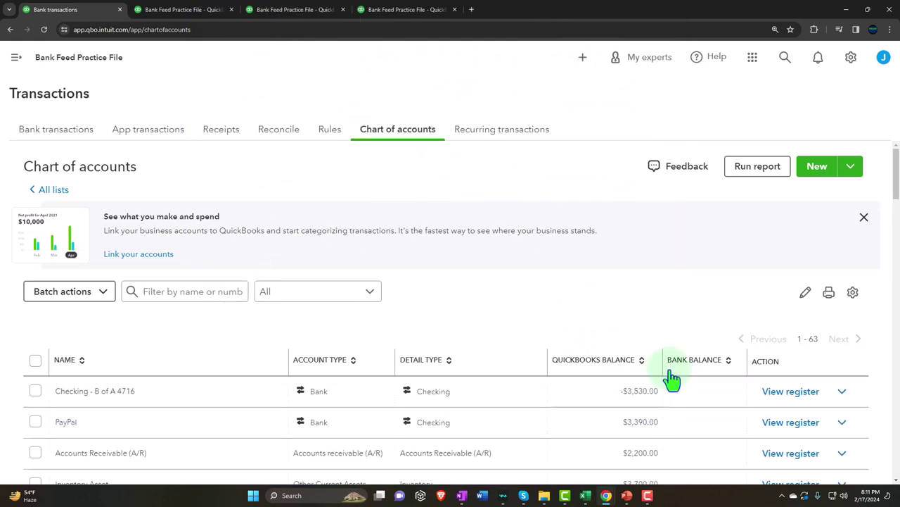
# Step: Start a second new account with account type Expenses and detail type Other Business Expenses
pyautogui.click(815, 169)
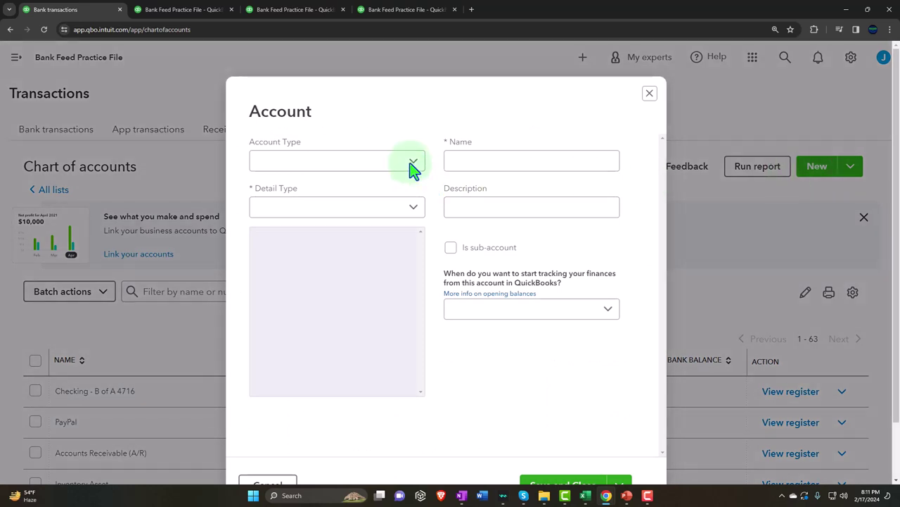
pyautogui.click(412, 166)
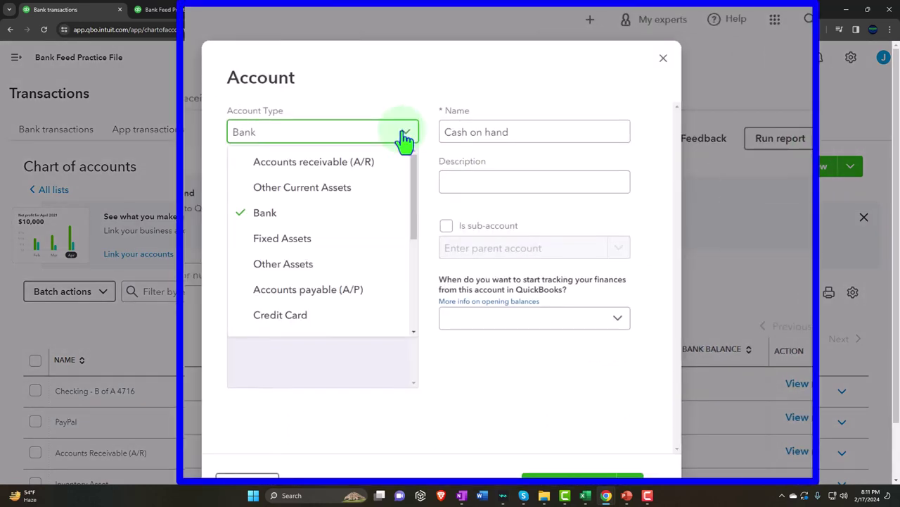
pyautogui.scroll(-3, 378, 243)
pyautogui.scroll(-1, 369, 225)
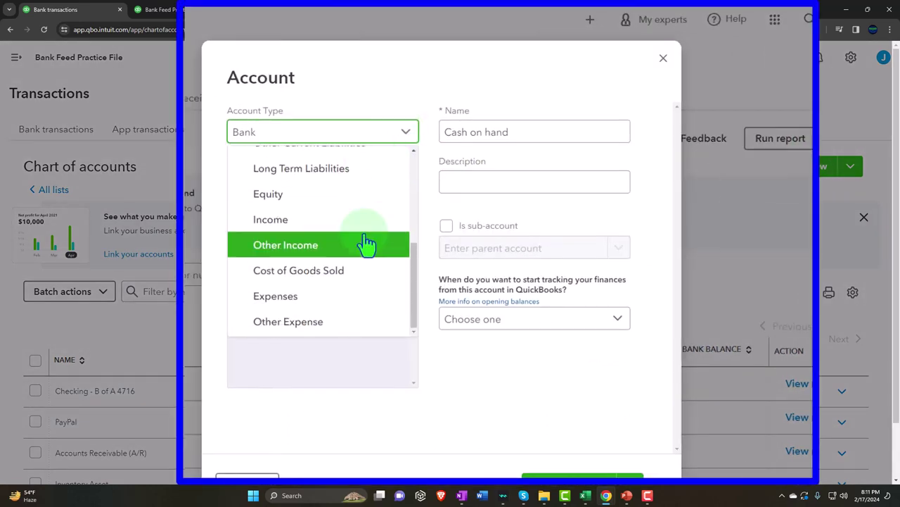
pyautogui.click(345, 297)
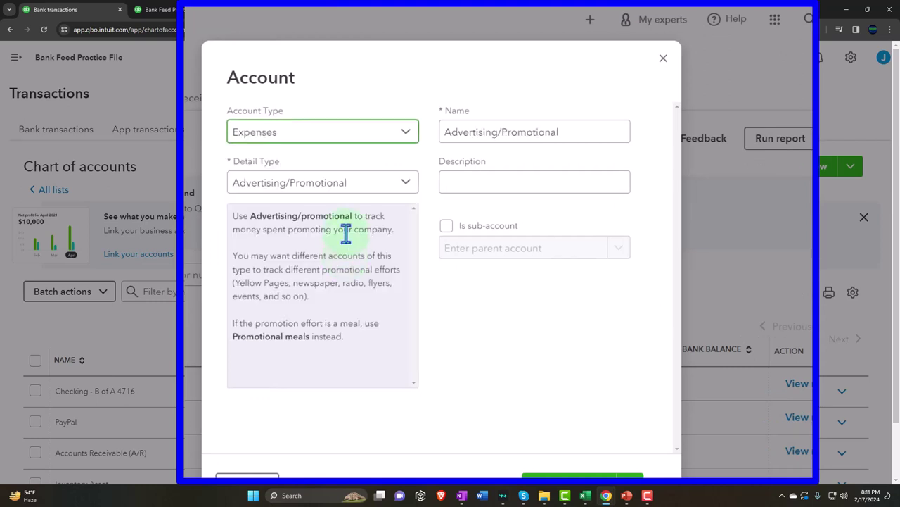
pyautogui.click(363, 185)
pyautogui.scroll(-5, 343, 257)
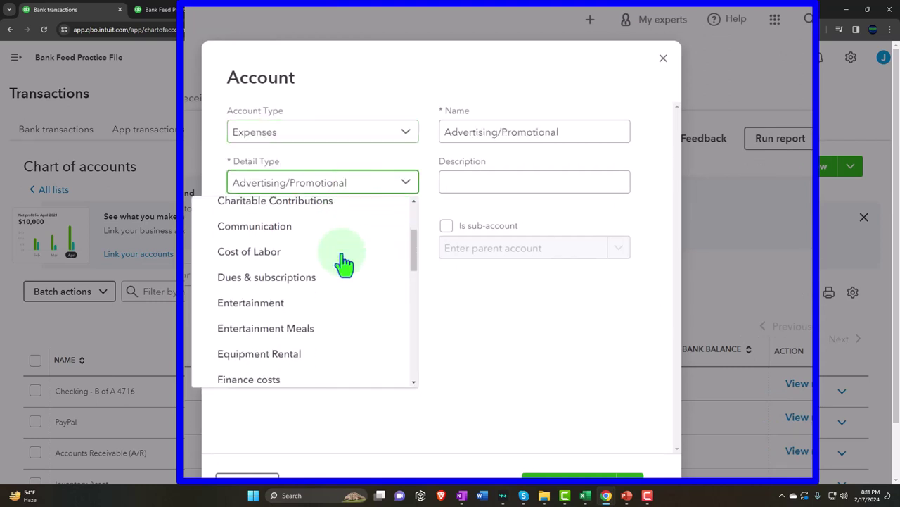
pyautogui.scroll(-1, 345, 262)
pyautogui.click(331, 314)
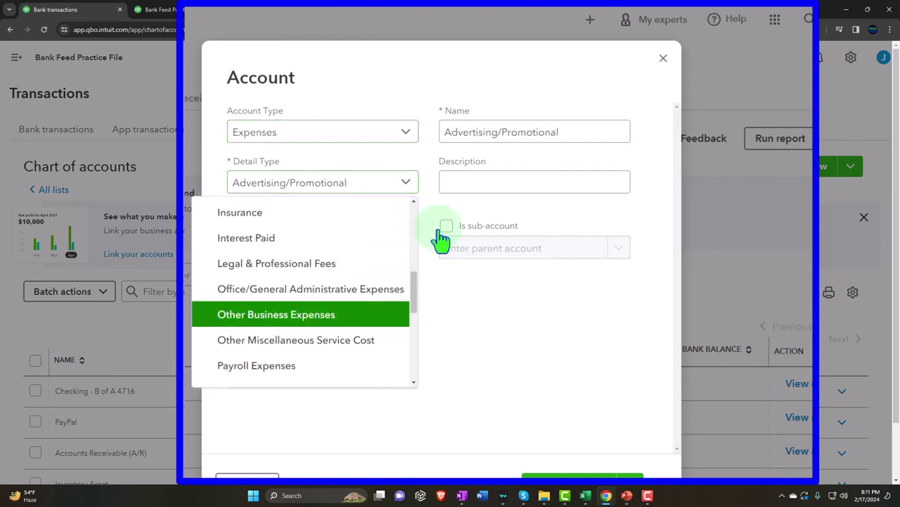
# Step: Name the second expense account L1 - Test Expense Account
pyautogui.moveTo(577, 135); pyautogui.dragTo(338, 109)
pyautogui.write('Test Expense Account')
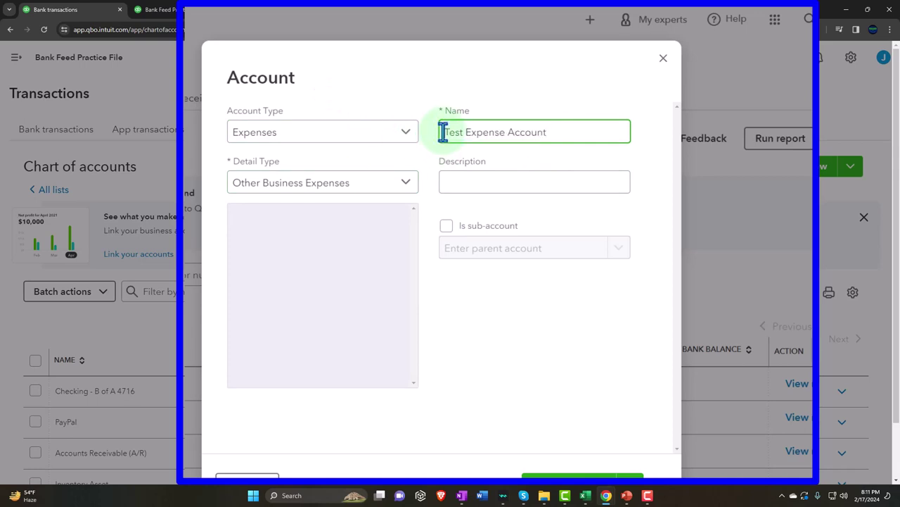
pyautogui.click(444, 132)
pyautogui.write('L')
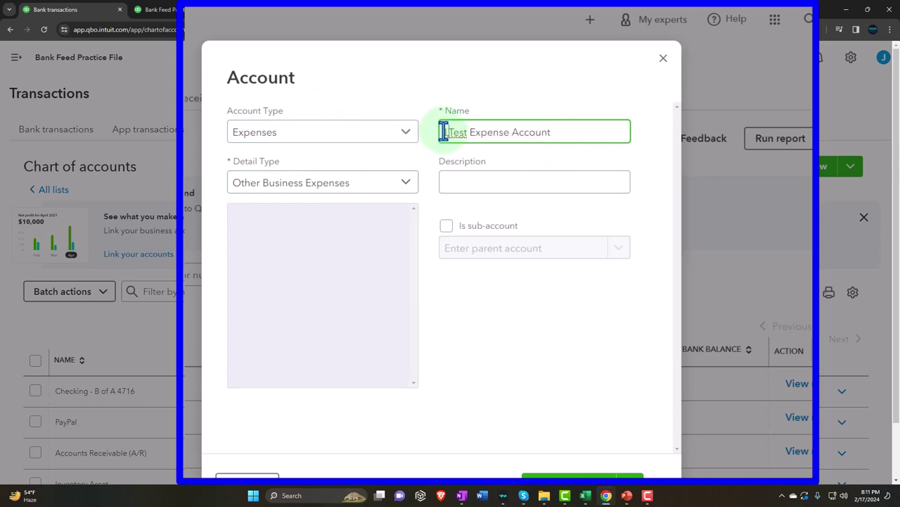
pyautogui.write('1 -')
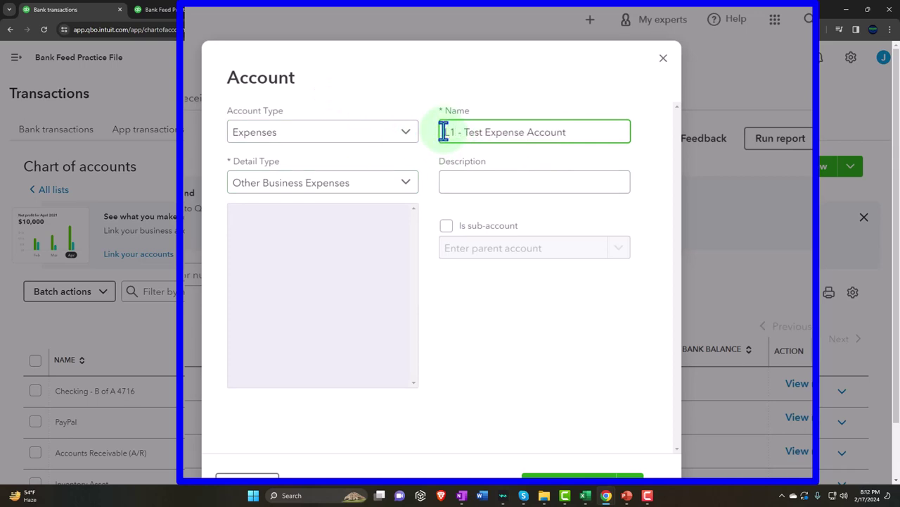
# Step: Make L1 - Test Expense Account a sub-account of Test Expense Account and save it
pyautogui.scroll(-1, 461, 163)
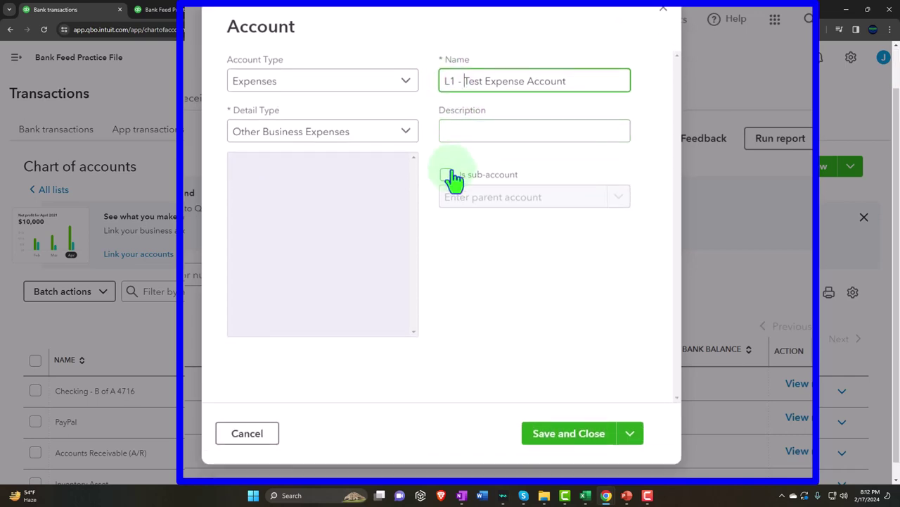
pyautogui.click(451, 177)
pyautogui.click(505, 205)
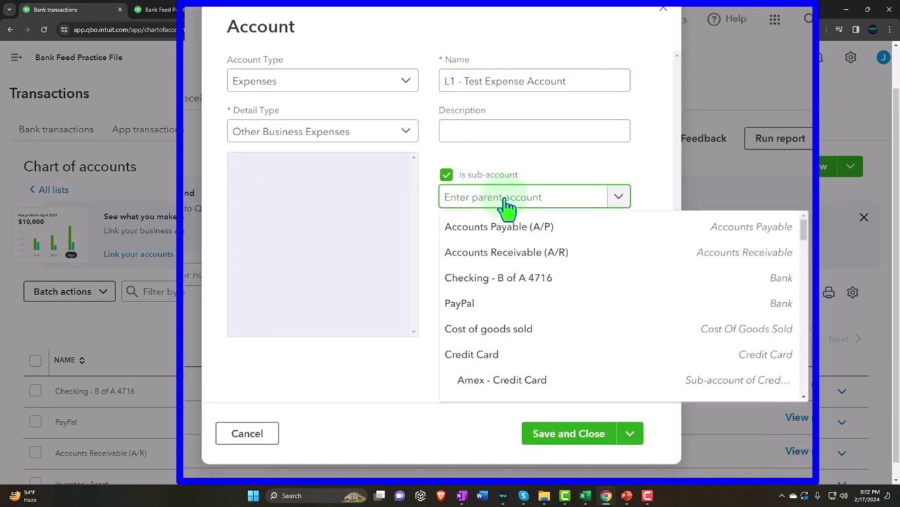
pyautogui.write('test')
pyautogui.click(504, 227)
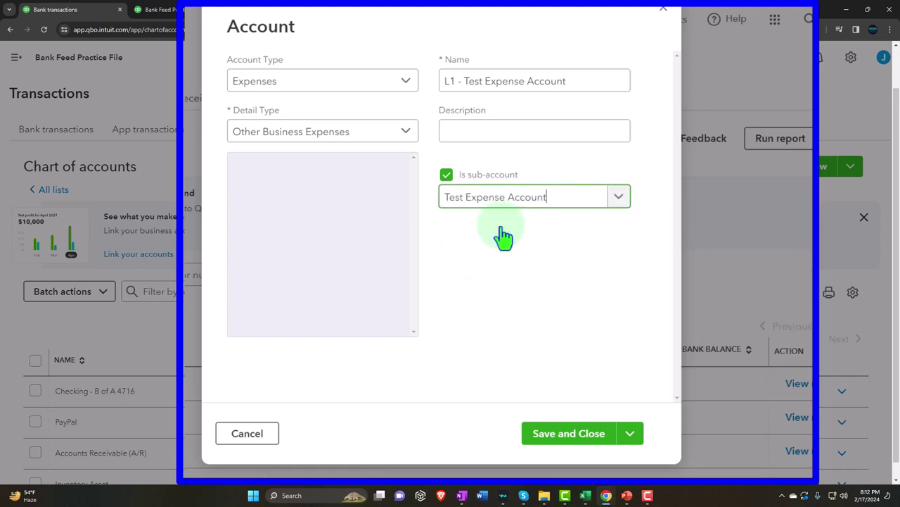
pyautogui.click(568, 437)
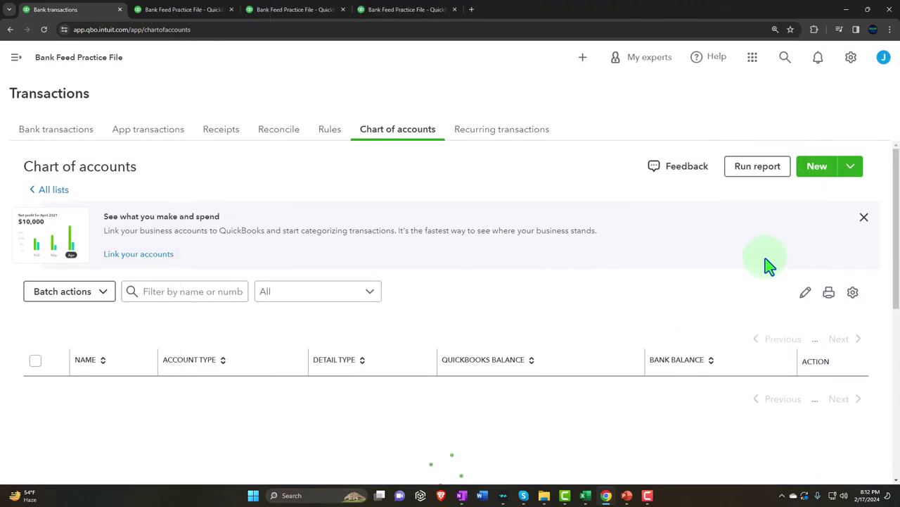
# Step: Start a third new account and set its account type to Expenses
pyautogui.click(814, 180)
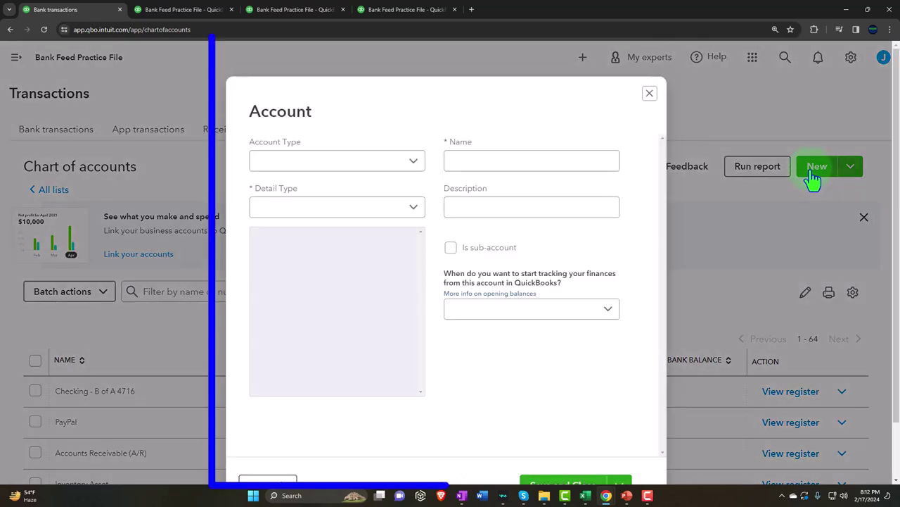
pyautogui.click(420, 166)
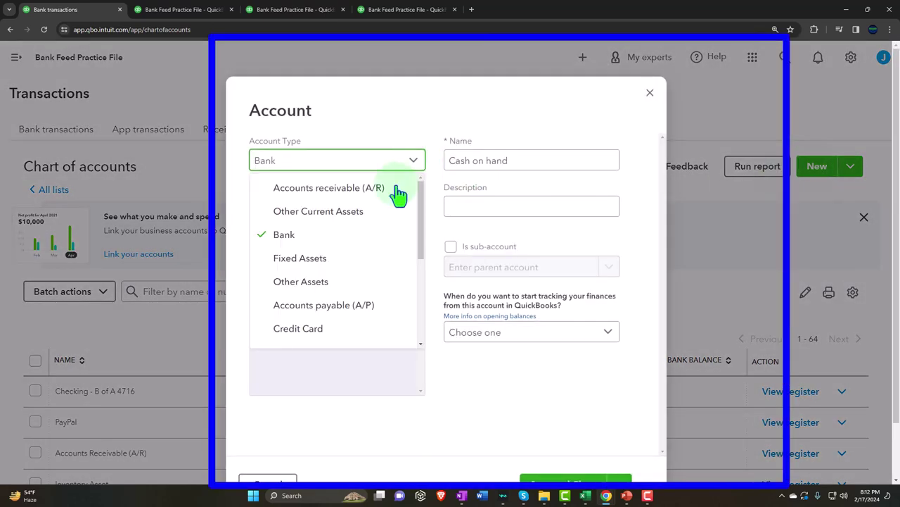
pyautogui.scroll(-4, 362, 250)
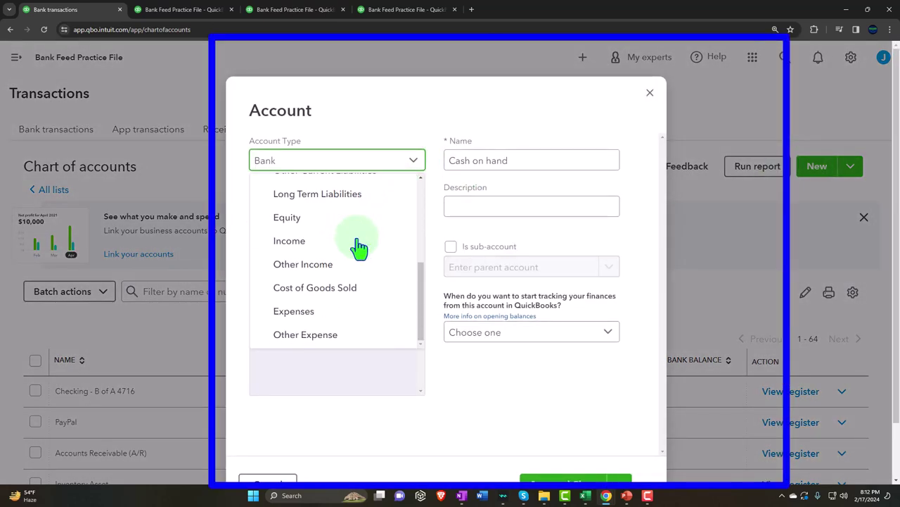
pyautogui.click(322, 312)
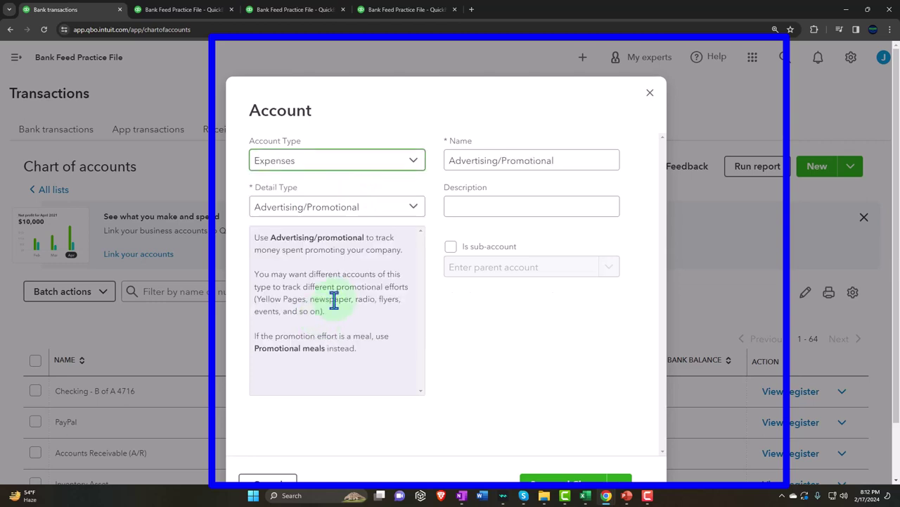
# Step: Set the third account's detail type to Other Business Expenses
pyautogui.click(399, 211)
pyautogui.scroll(-3, 348, 303)
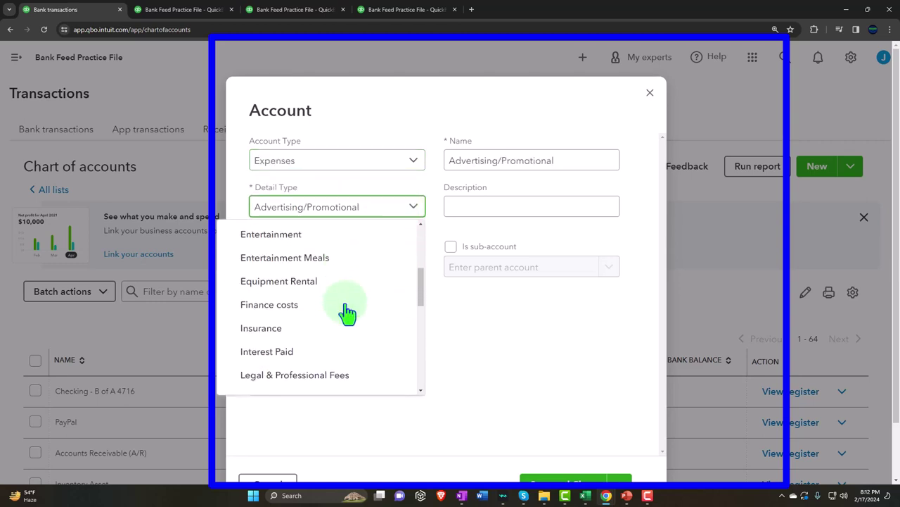
pyautogui.scroll(-5, 348, 311)
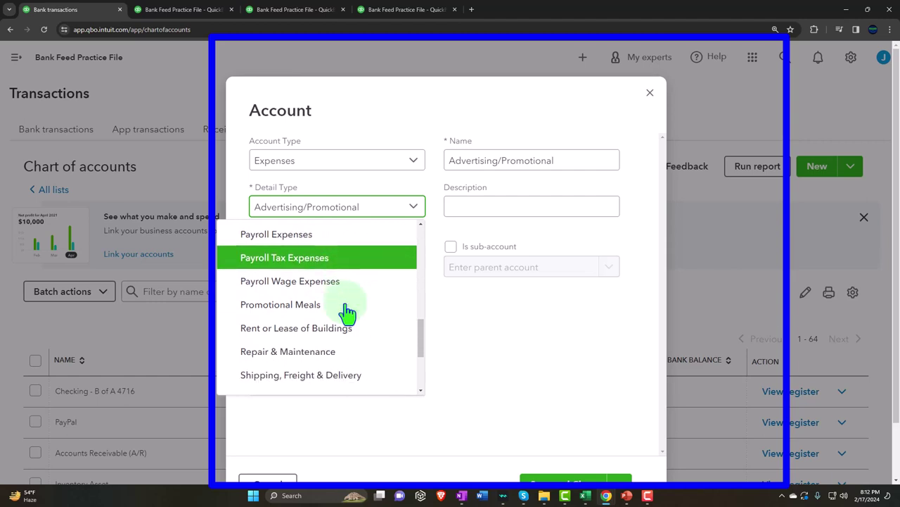
pyautogui.scroll(-4, 348, 312)
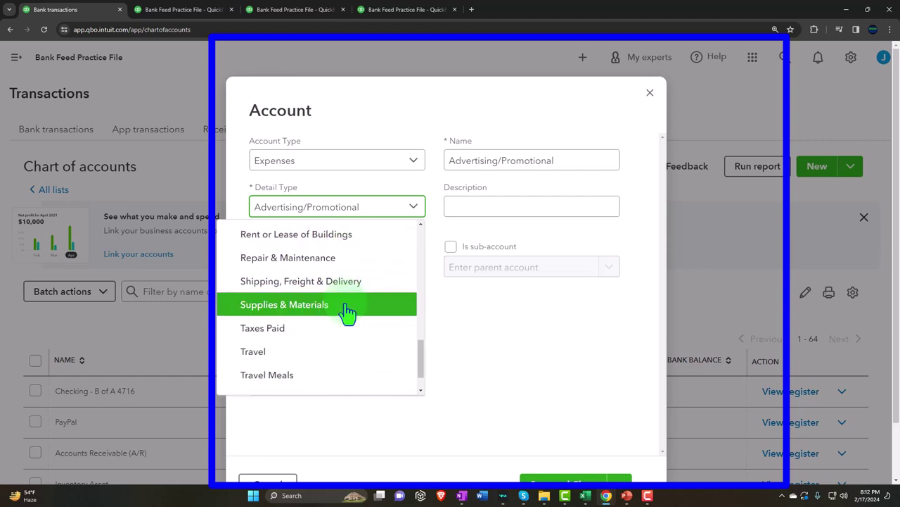
pyautogui.scroll(-2, 349, 312)
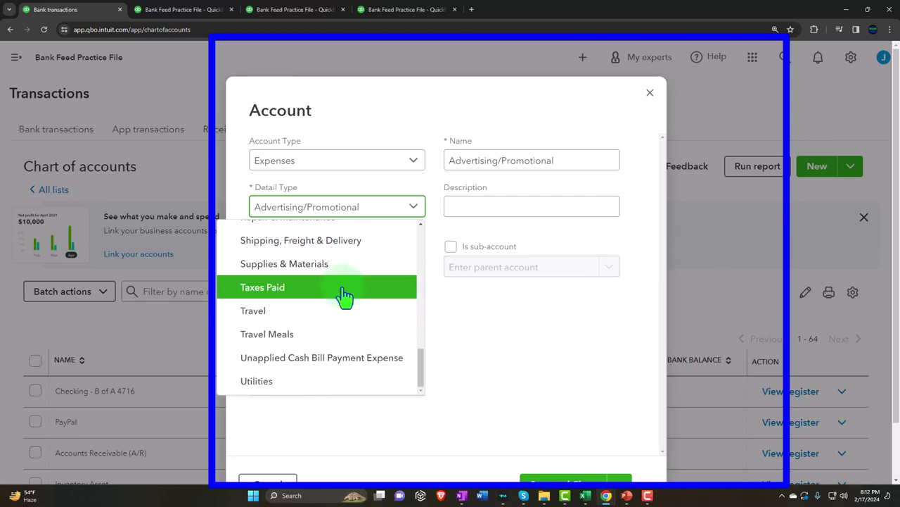
pyautogui.scroll(1, 324, 268)
pyautogui.click(302, 211)
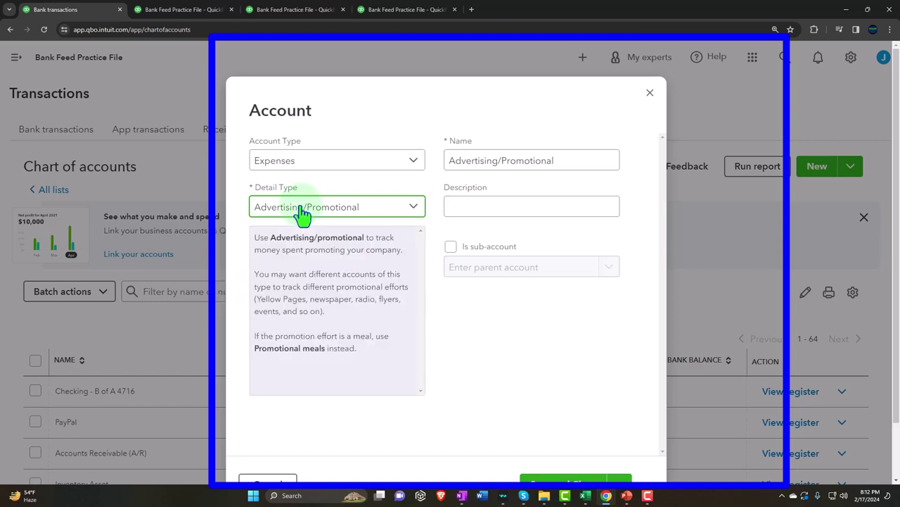
pyautogui.click(302, 211)
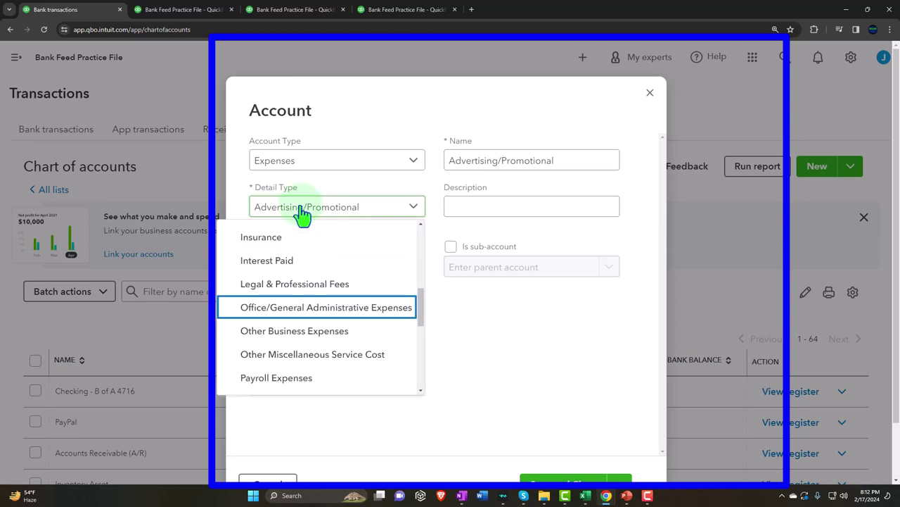
pyautogui.click(298, 330)
# Step: Name the third expense account L2 - Test Expense Account
pyautogui.moveTo(557, 160); pyautogui.dragTo(402, 155)
pyautogui.write('Test Expense Account')
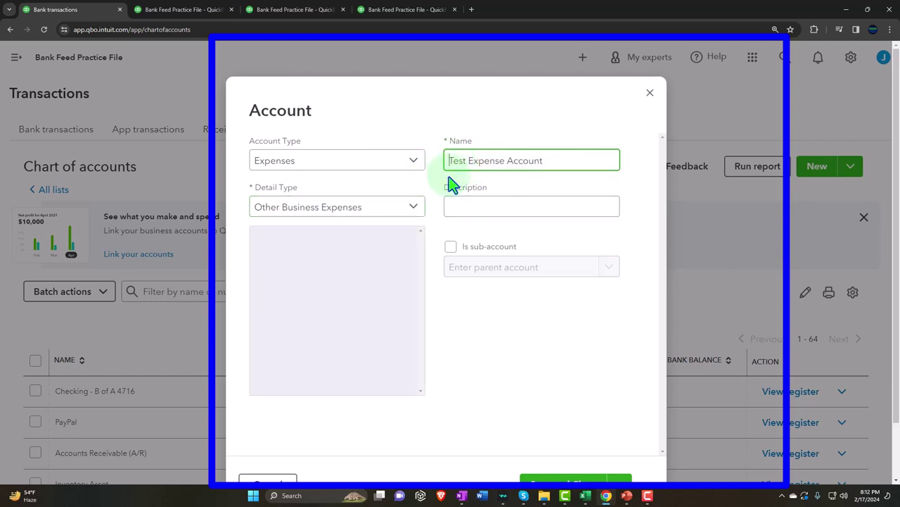
pyautogui.write('L2 -')
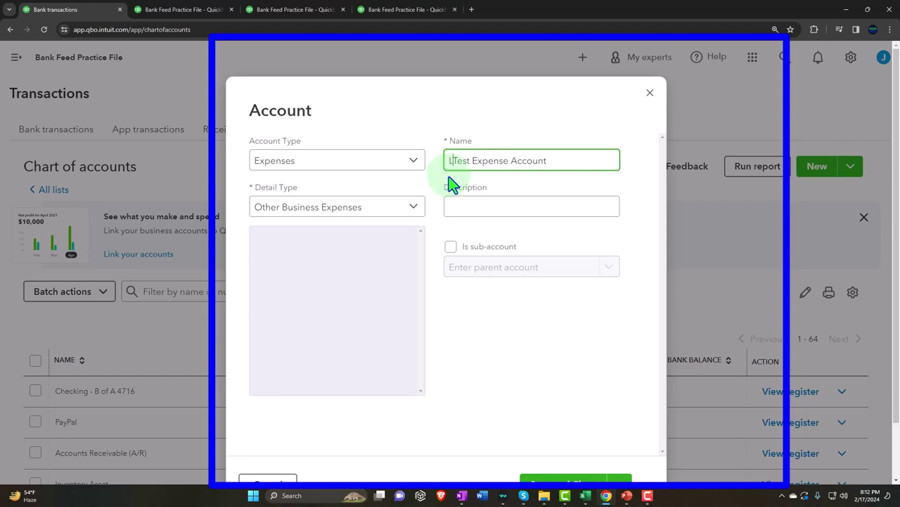
# Step: Make L2 - Test Expense Account a sub-account of Test Expense Account and save it
pyautogui.click(451, 246)
pyautogui.click(607, 271)
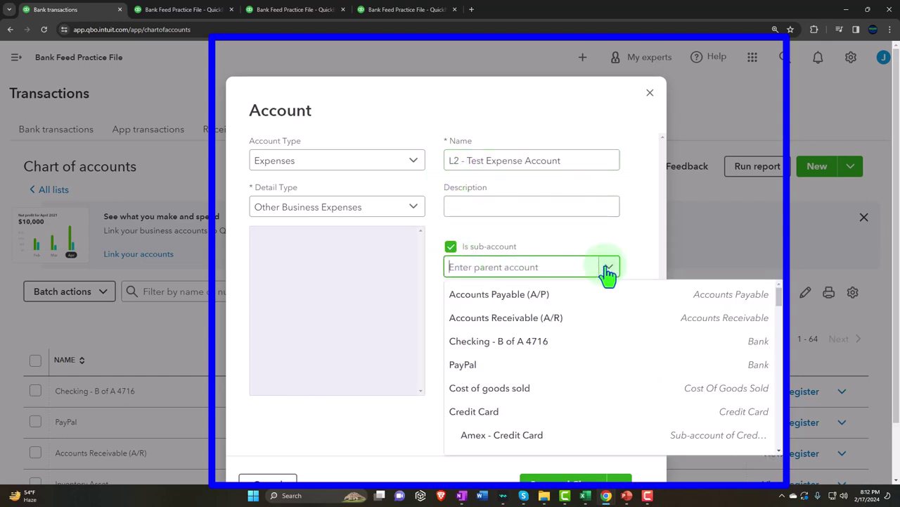
pyautogui.write('te')
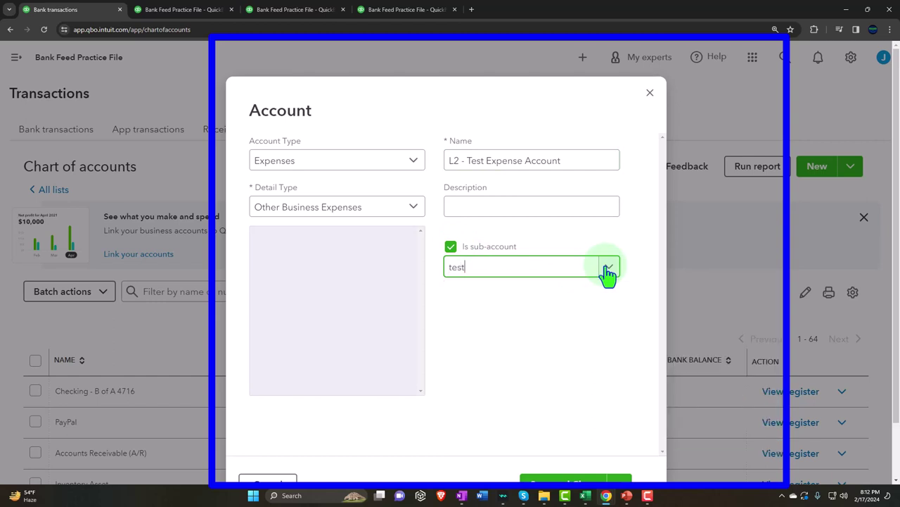
pyautogui.write('st')
pyautogui.click(607, 270)
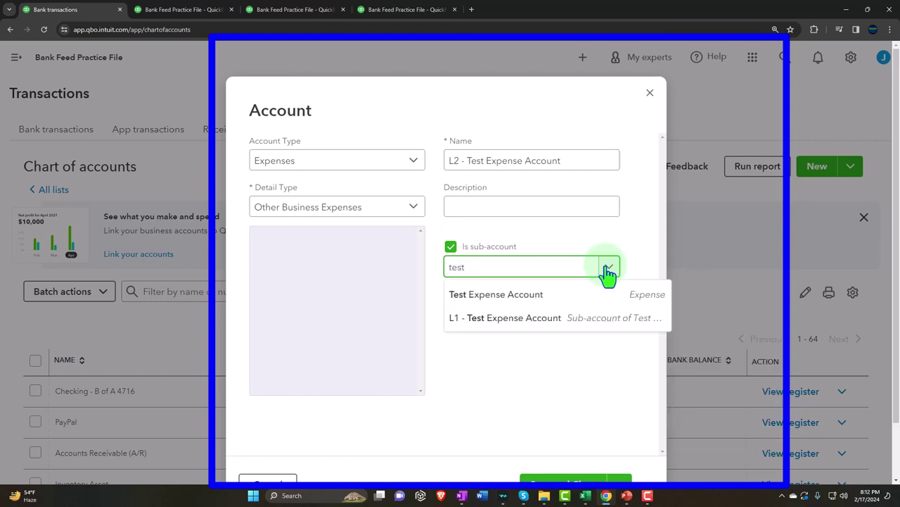
pyautogui.click(557, 296)
pyautogui.scroll(-1, 559, 298)
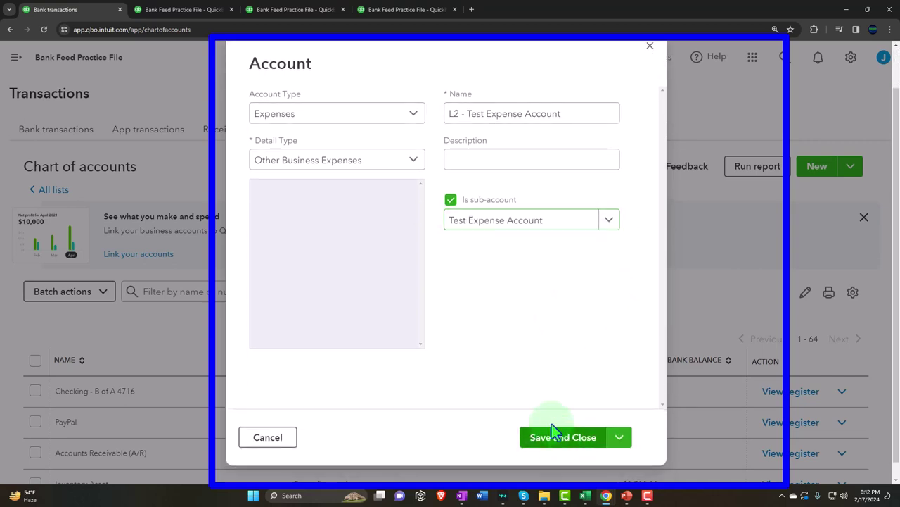
pyautogui.click(552, 431)
# Step: Check the chart of accounts for Test Expense Account and its sub-accounts
pyautogui.scroll(-3, 389, 313)
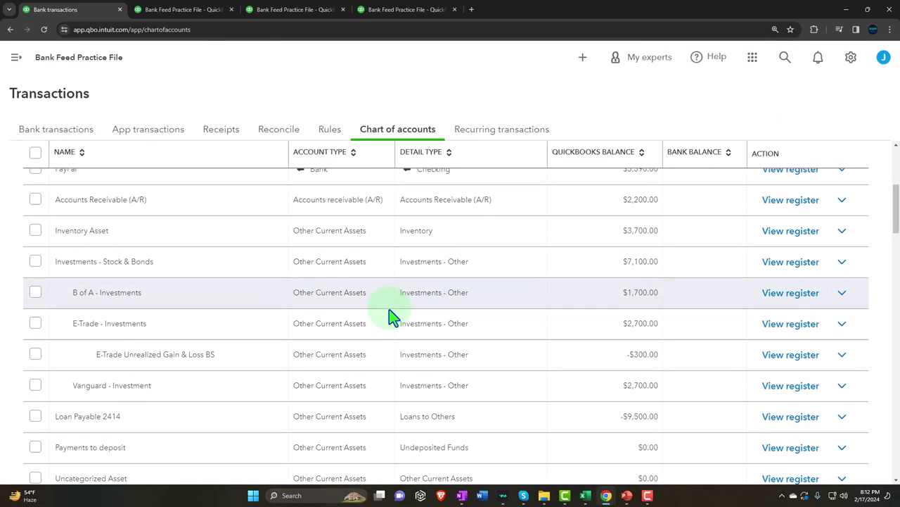
pyautogui.scroll(-15, 389, 309)
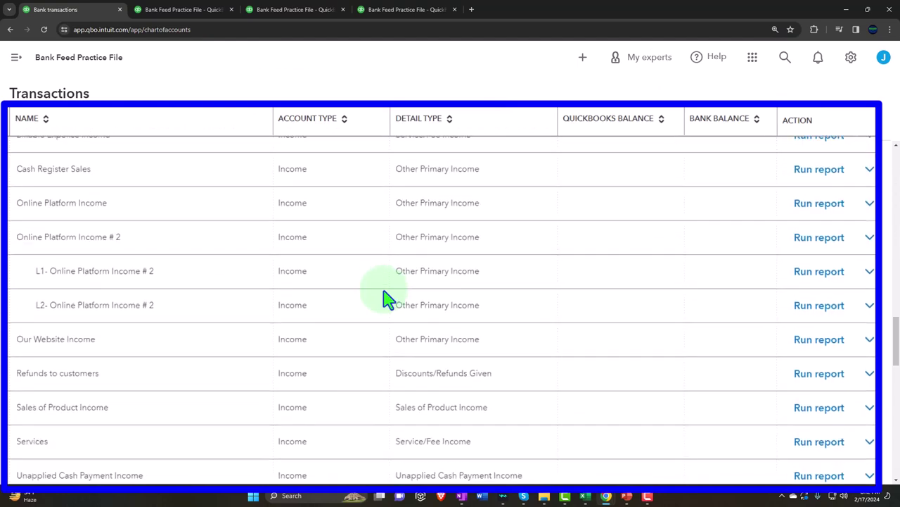
pyautogui.scroll(-2, 387, 297)
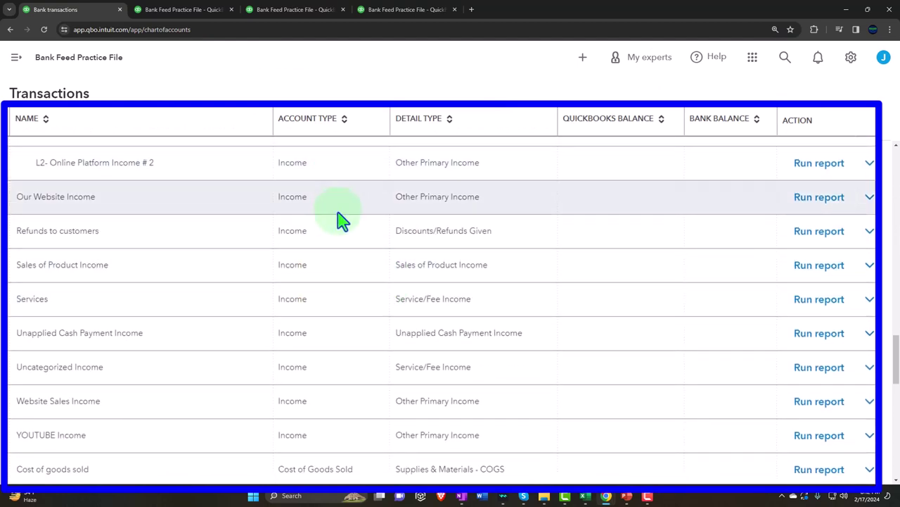
pyautogui.scroll(-6, 343, 222)
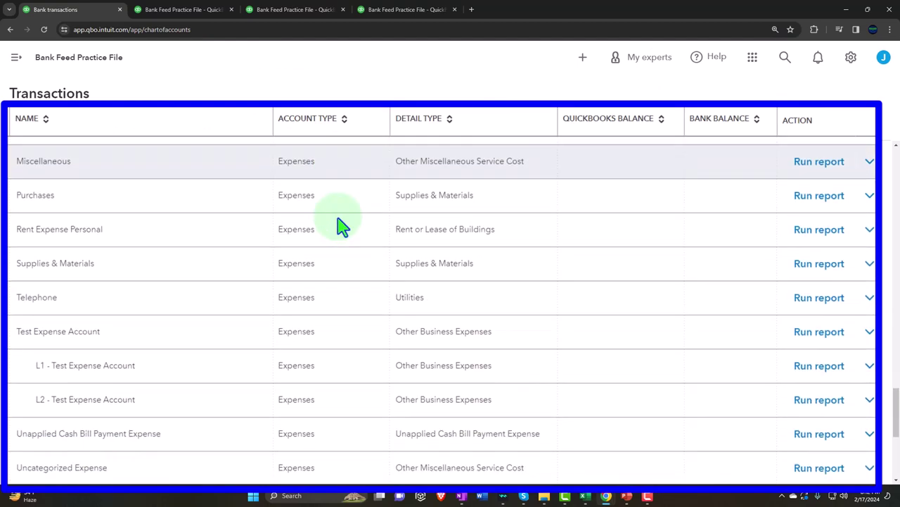
pyautogui.scroll(-1, 342, 223)
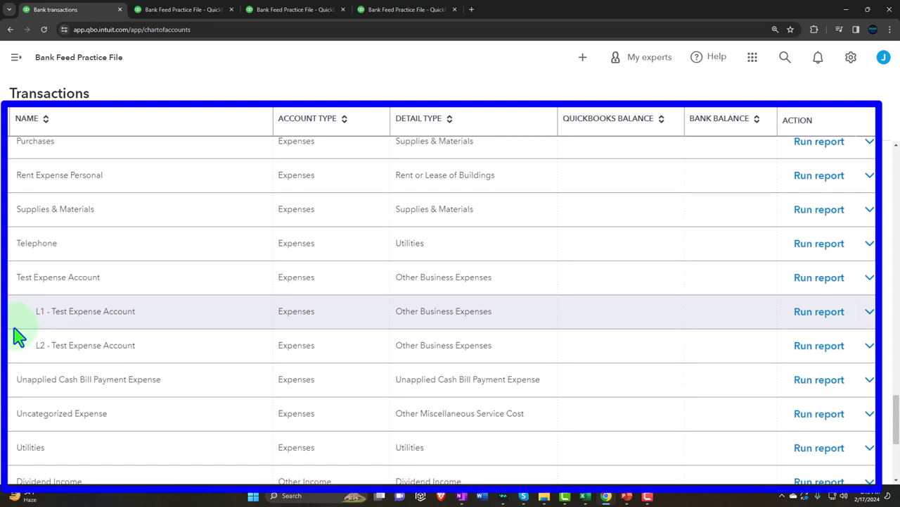
# Step: Return to the bank transactions and expand the 03/21/2024 Test Expense 541451 - CA transaction
pyautogui.click(36, 114)
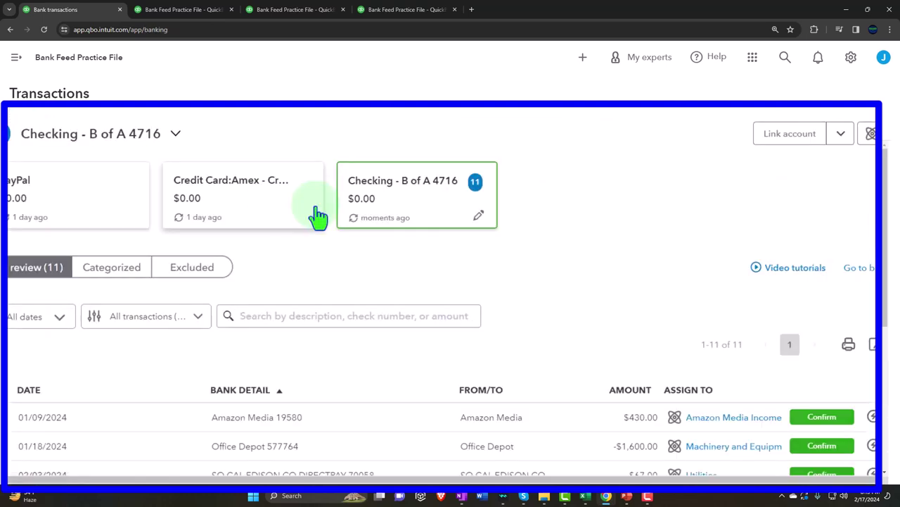
pyautogui.scroll(-2, 316, 216)
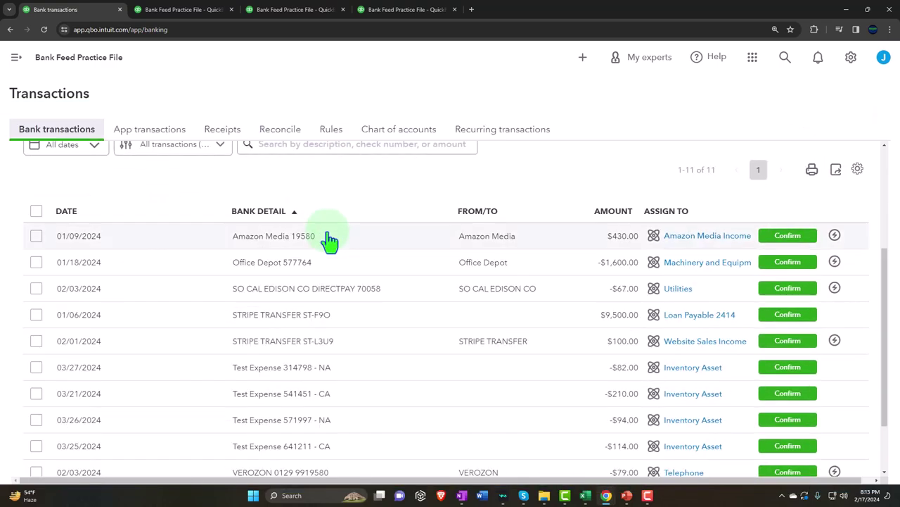
pyautogui.scroll(-1, 330, 239)
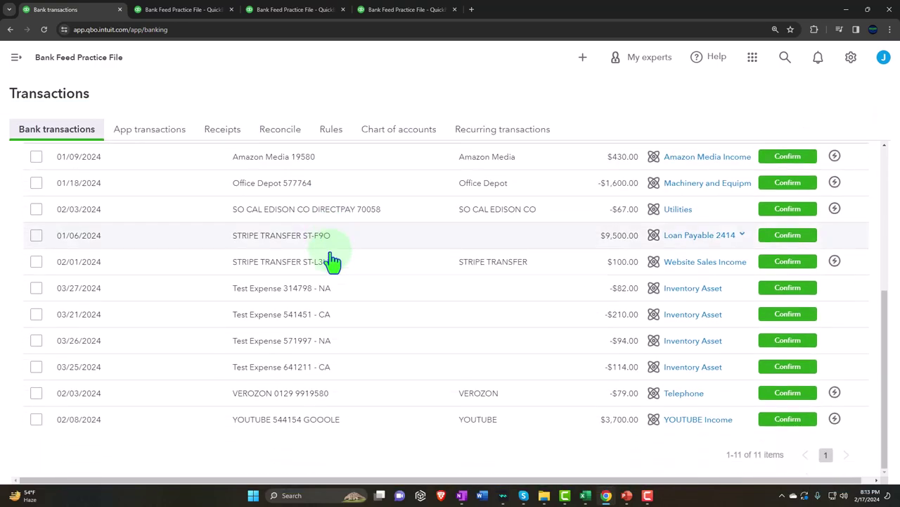
pyautogui.click(310, 322)
pyautogui.scroll(-2, 311, 324)
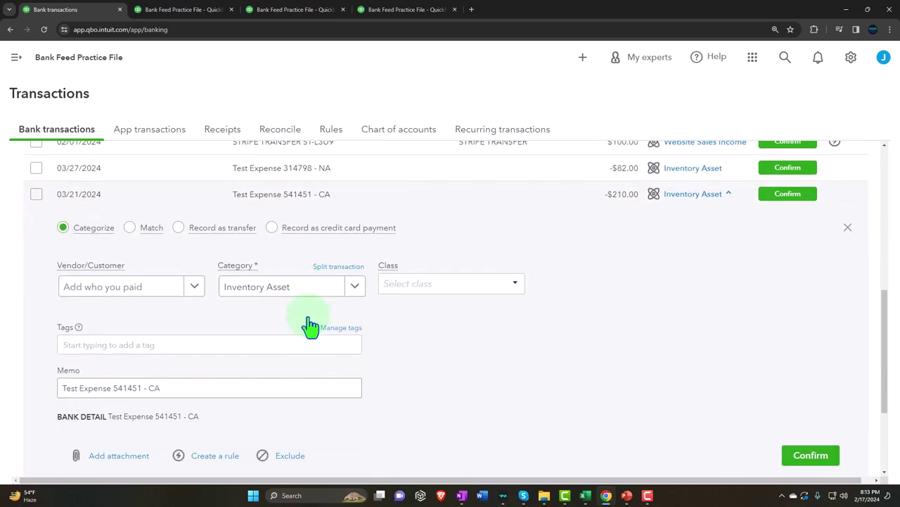
# Step: Reuse Test Expense from the memo to start a new vendor named Test Expense - CA for the transaction
pyautogui.click(109, 368)
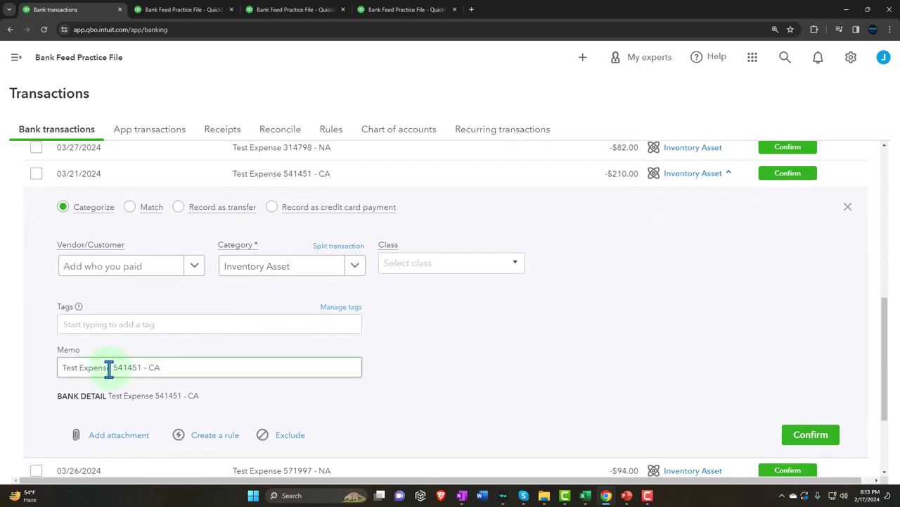
pyautogui.moveTo(109, 369); pyautogui.dragTo(48, 366)
pyautogui.hotkey('ctrl', 'c')
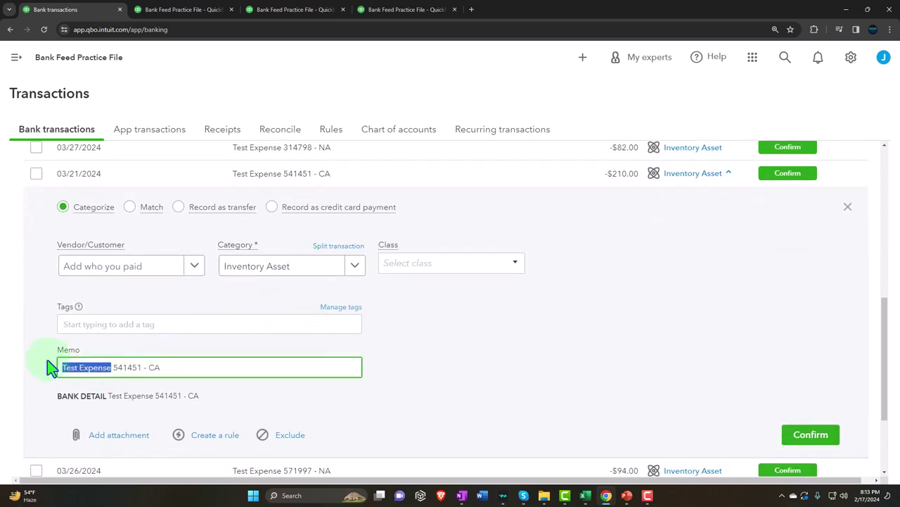
pyautogui.click(105, 268)
pyautogui.hotkey('ctrl', 'v')
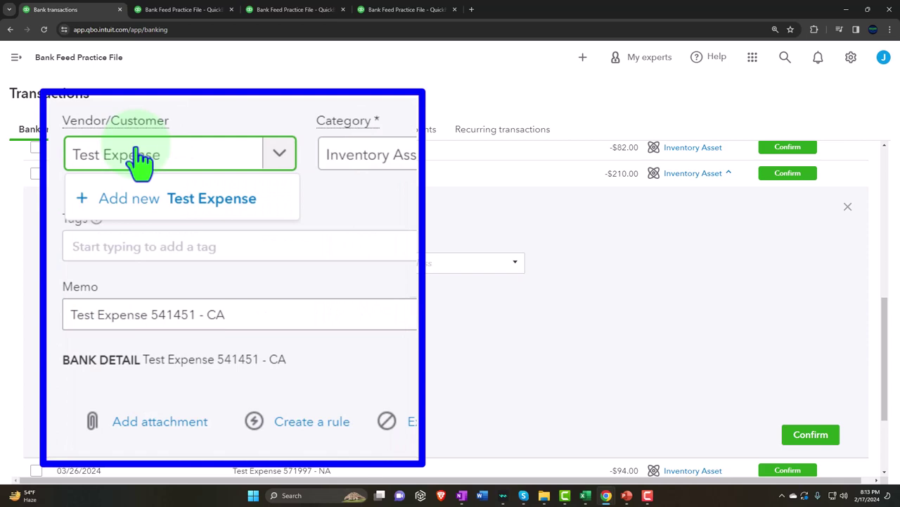
pyautogui.write('- CA')
pyautogui.press('Tab')
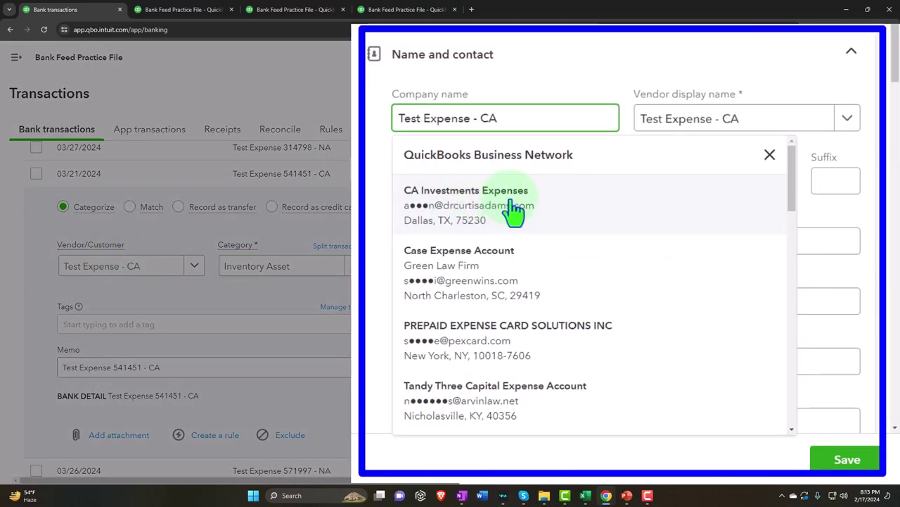
# Step: Save the new vendor and set the transaction's class to L1
pyautogui.press('Tab')
pyautogui.press('Tab')
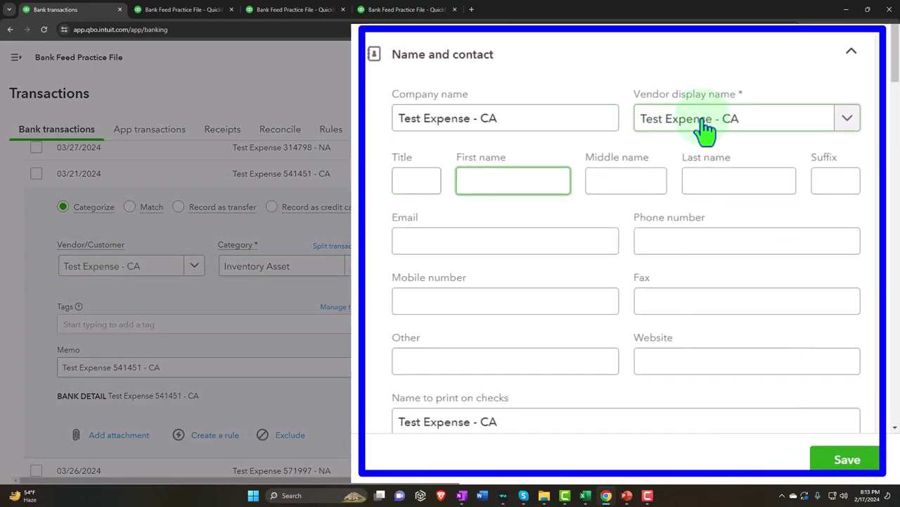
pyautogui.click(850, 463)
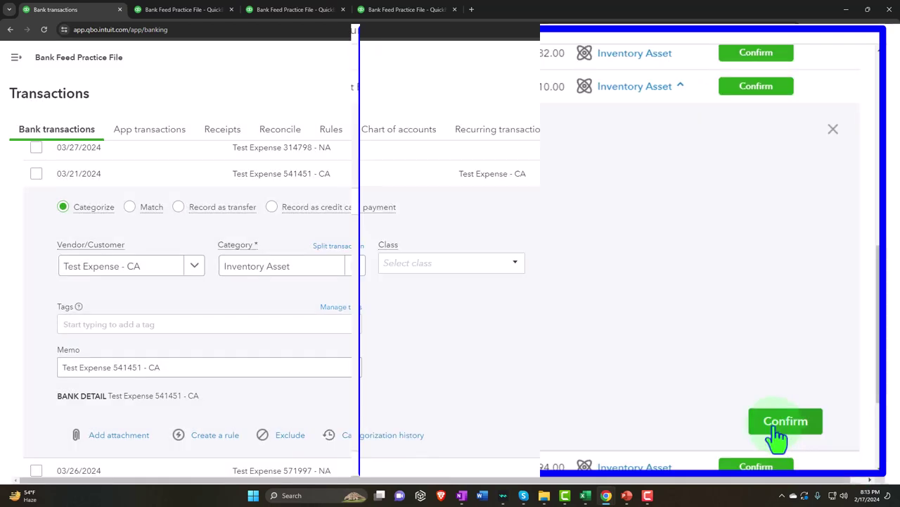
pyautogui.click(675, 270)
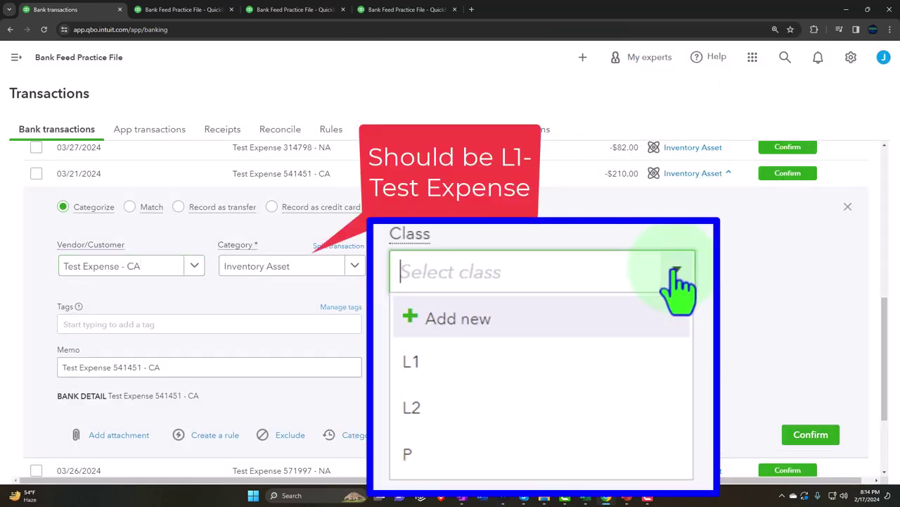
pyautogui.click(422, 377)
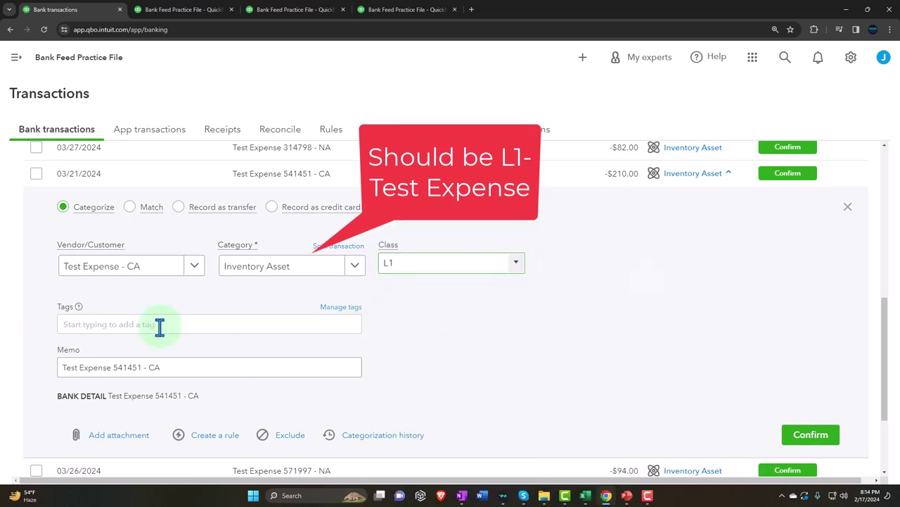
# Step: Start a rule from the Test Expense - CA transaction and name it Test Expense - L1
pyautogui.scroll(-1, 160, 327)
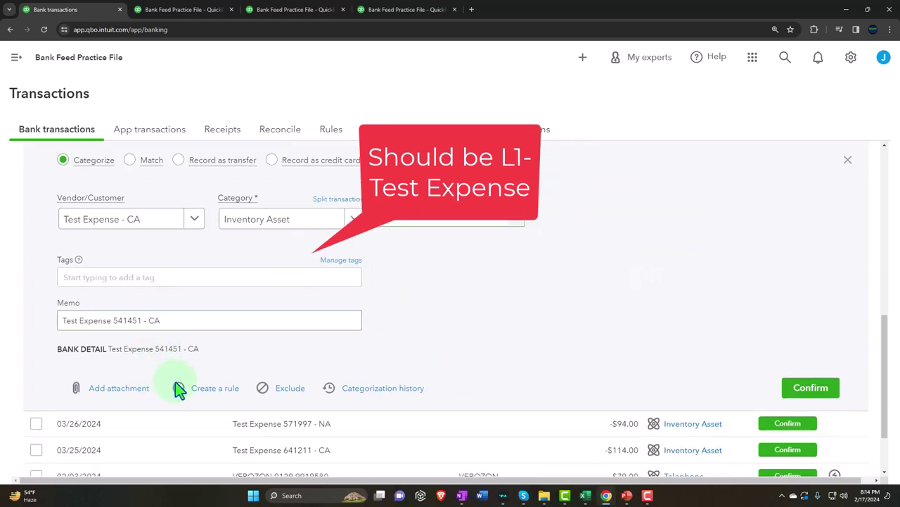
pyautogui.click(213, 393)
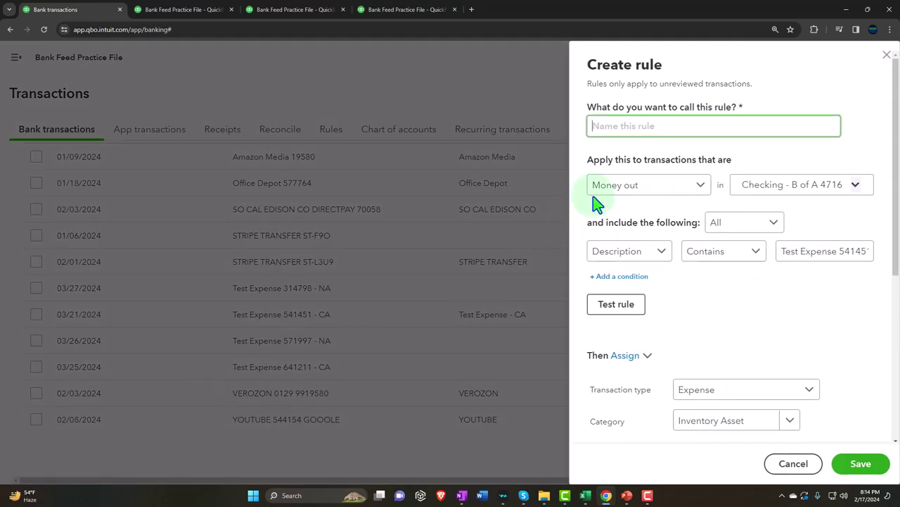
pyautogui.write('Test Expense')
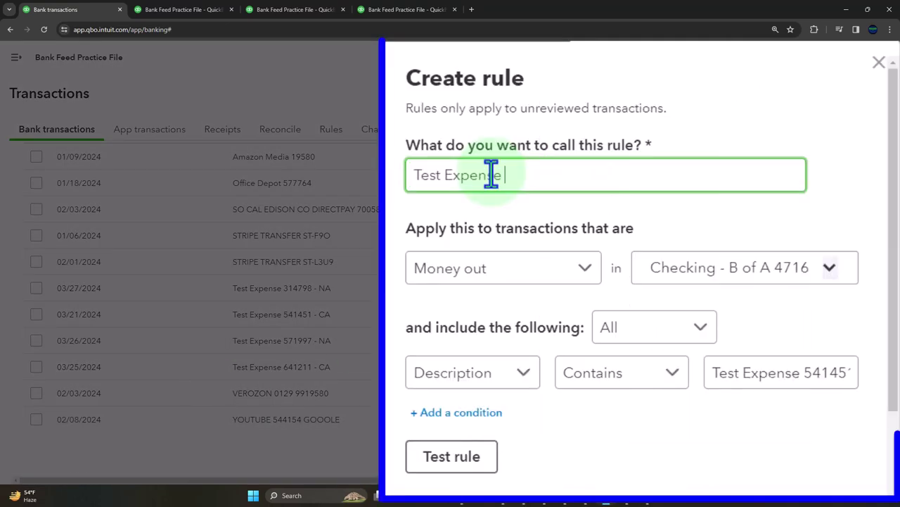
pyautogui.write(' - CA')
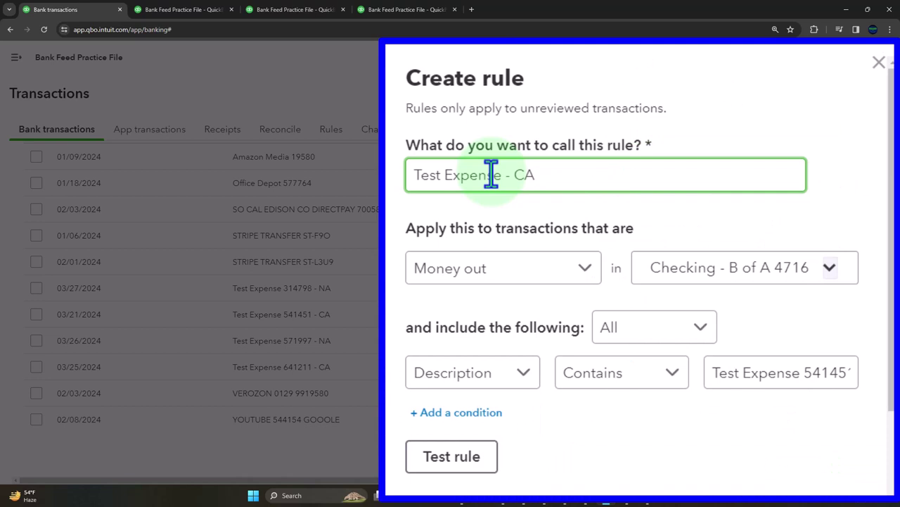
pyautogui.press('BackSpace')
pyautogui.press('BackSpace')
pyautogui.write('LA')
pyautogui.press('BackSpace')
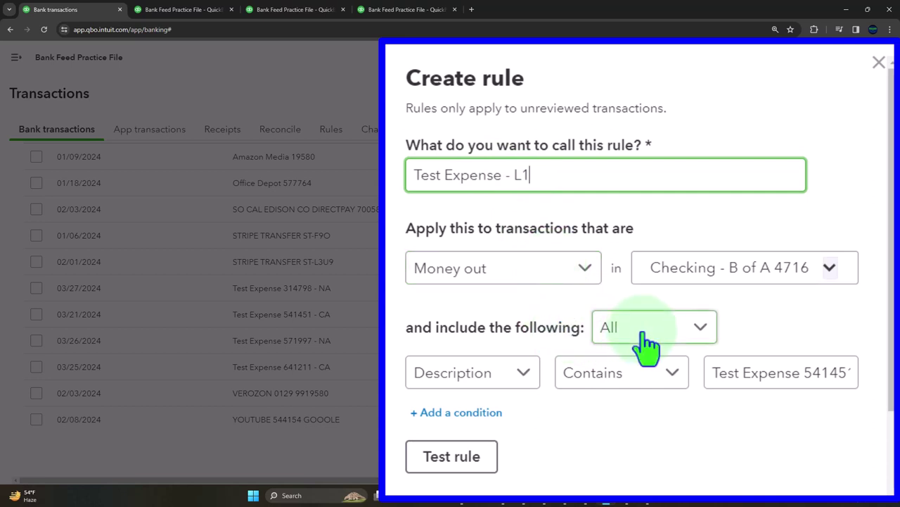
# Step: Base the rule's condition on bank text and shorten its match value to Test Expense CA
pyautogui.click(524, 374)
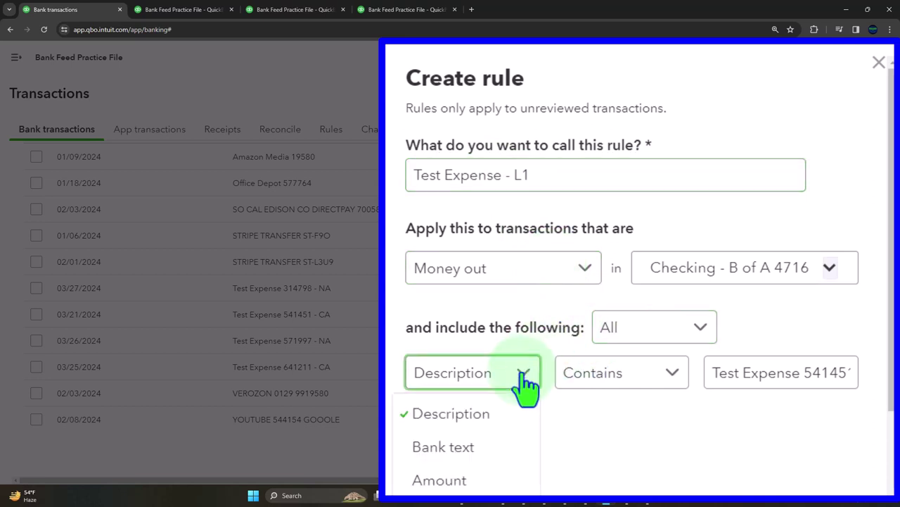
pyautogui.click(496, 450)
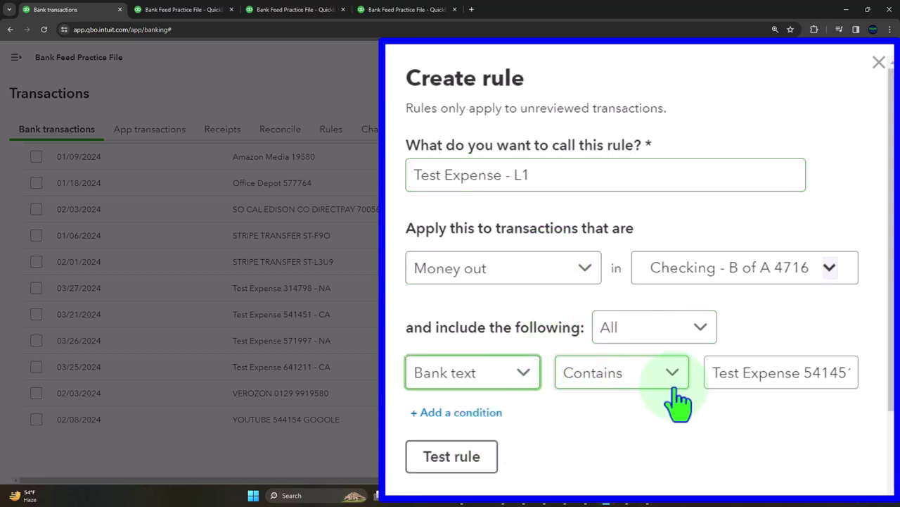
pyautogui.moveTo(803, 373); pyautogui.dragTo(888, 372)
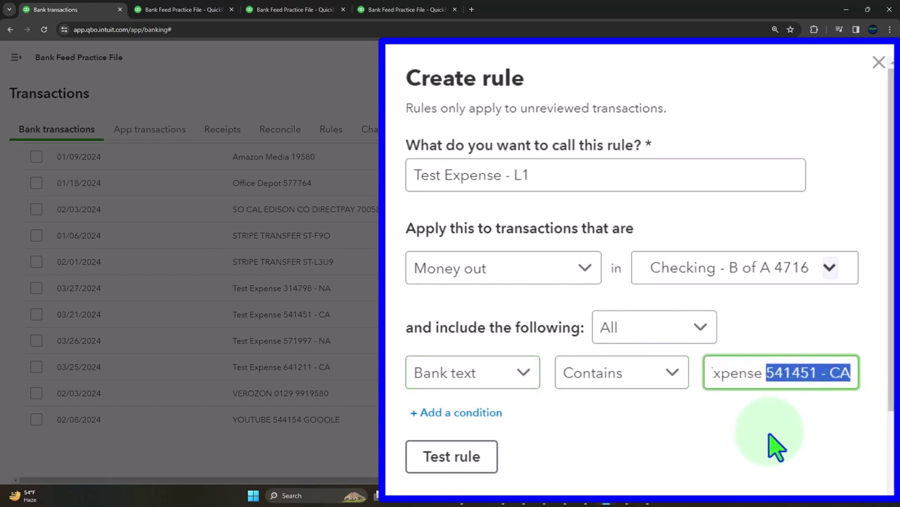
pyautogui.press('Left')
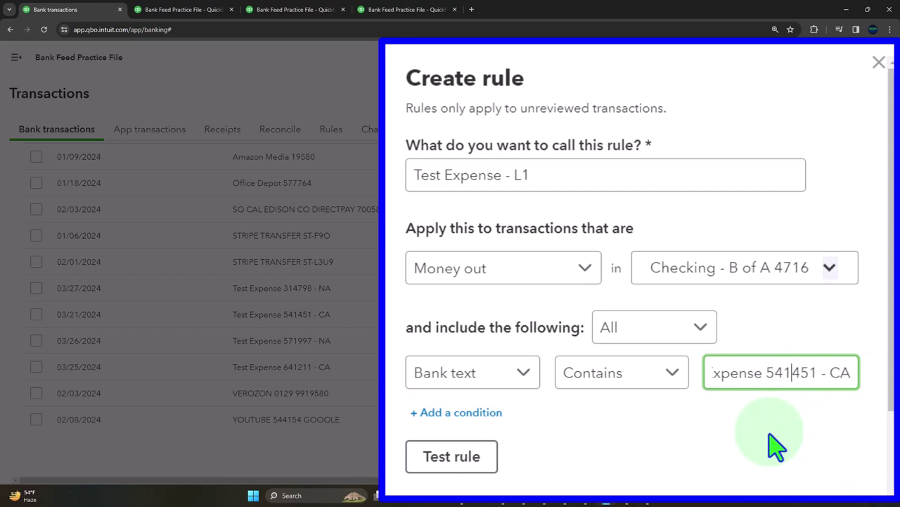
pyautogui.press('Home')
pyautogui.press('Right')
pyautogui.press('Right')
pyautogui.press('Right')
pyautogui.press('Right')
pyautogui.press('Right')
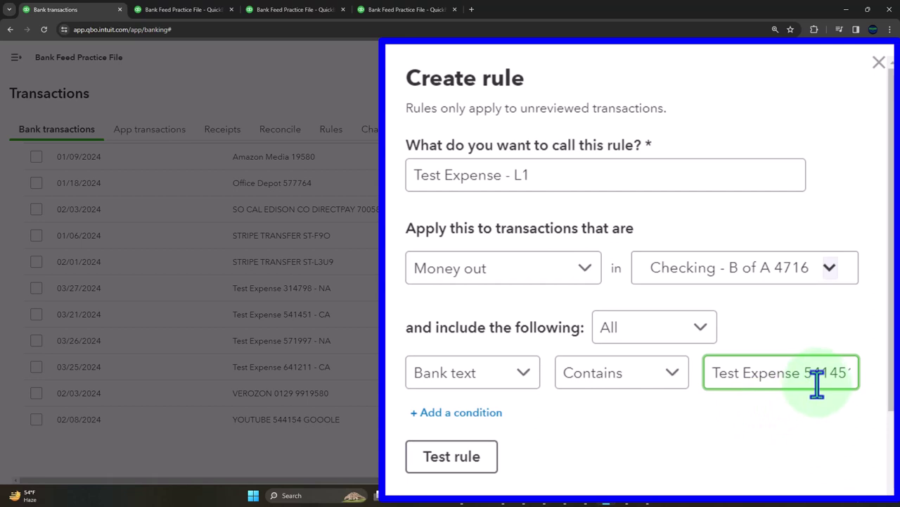
pyautogui.press('Right')
pyautogui.press('Right')
pyautogui.press('Right')
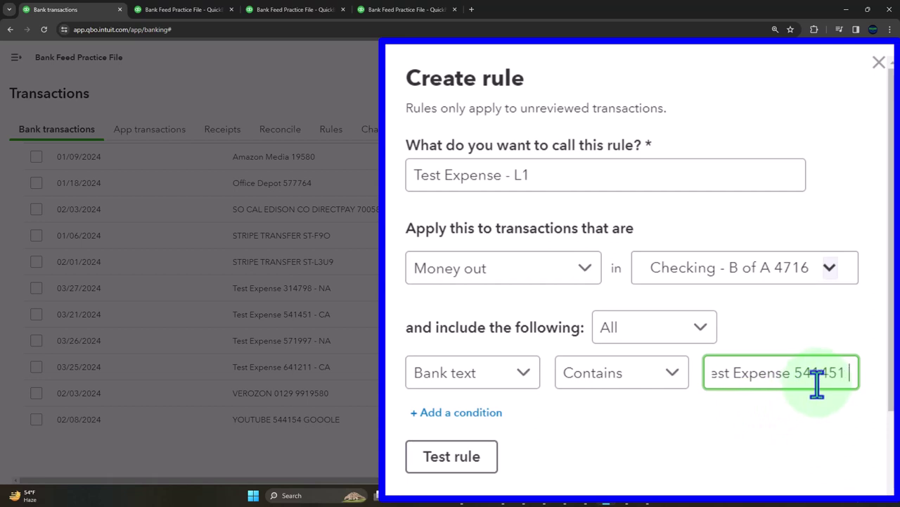
pyautogui.press('Right')
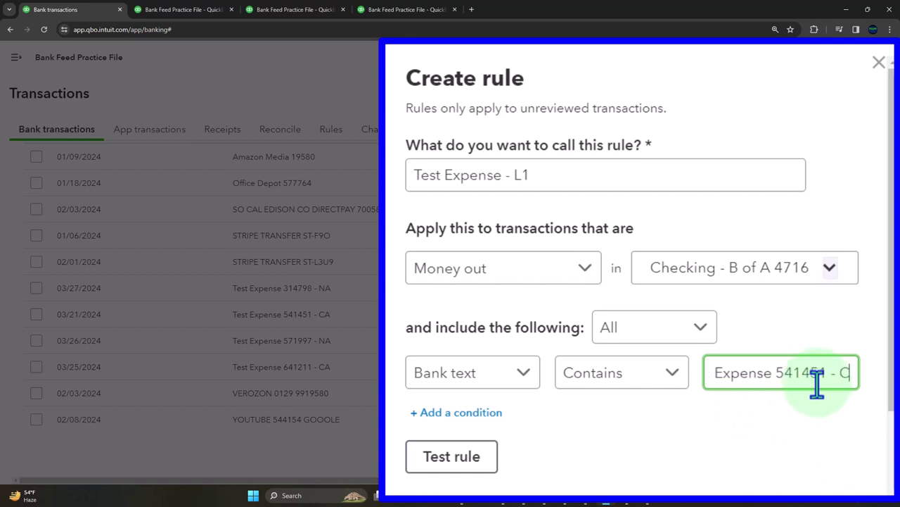
pyautogui.press('BackSpace')
pyautogui.press('BackSpace')
pyautogui.press('BackSpace')
pyautogui.press('BackSpace')
pyautogui.press('BackSpace')
pyautogui.press('BackSpace')
pyautogui.press('BackSpace')
pyautogui.press('BackSpace')
pyautogui.press('BackSpace')
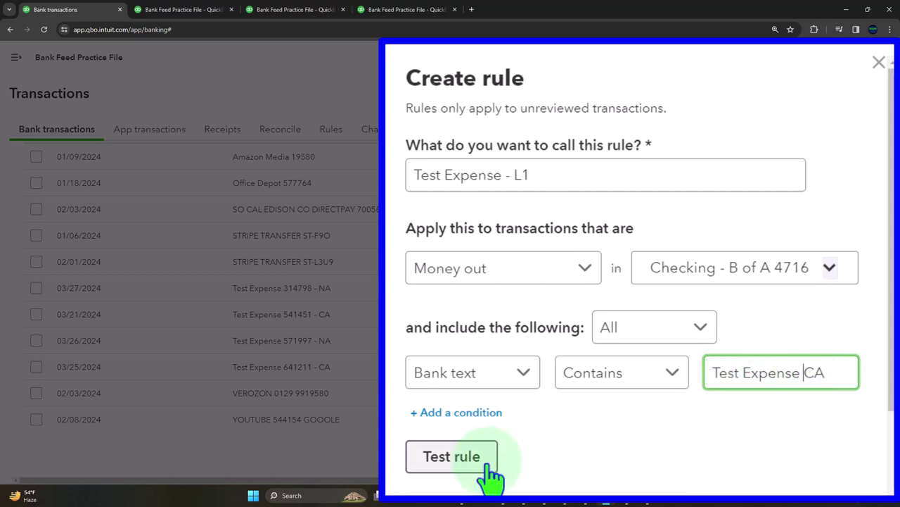
# Step: Test the Test Expense CA condition and review the rule's assigned category, payee, class and memo
pyautogui.click(468, 461)
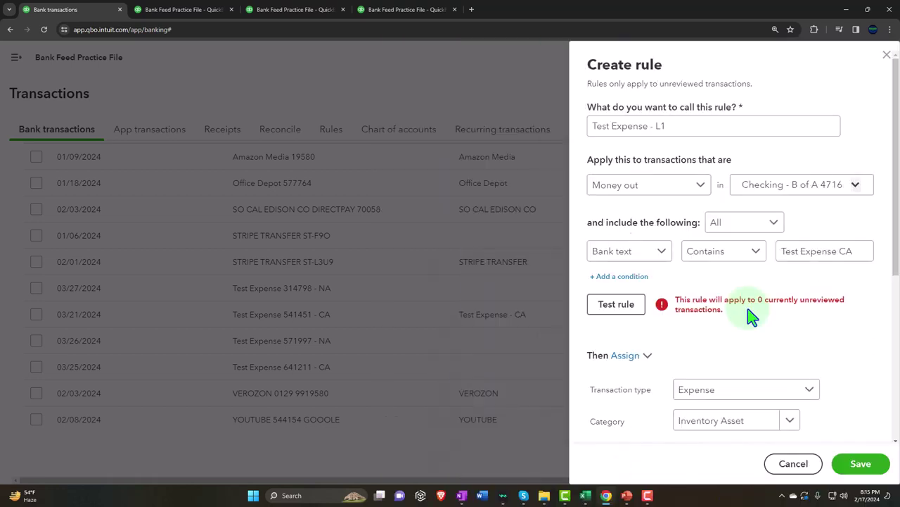
pyautogui.scroll(-3, 814, 267)
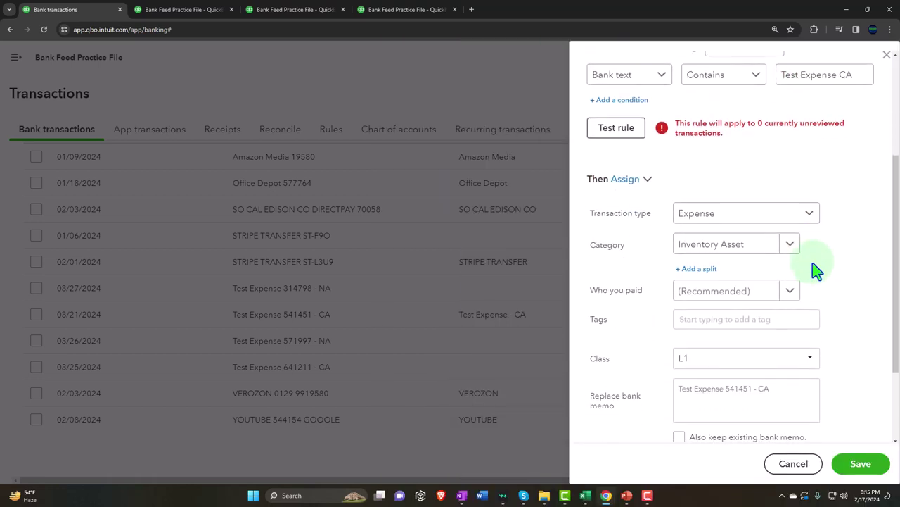
pyautogui.scroll(-1, 815, 268)
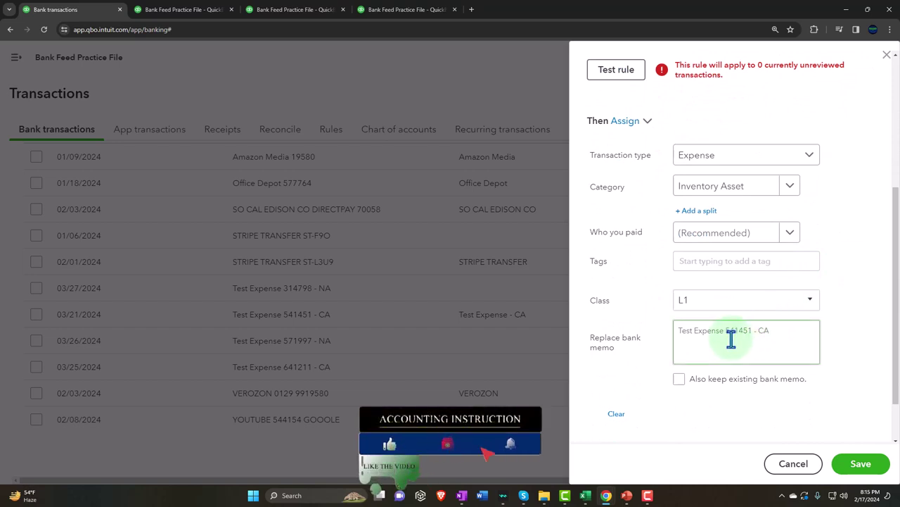
pyautogui.scroll(3, 732, 339)
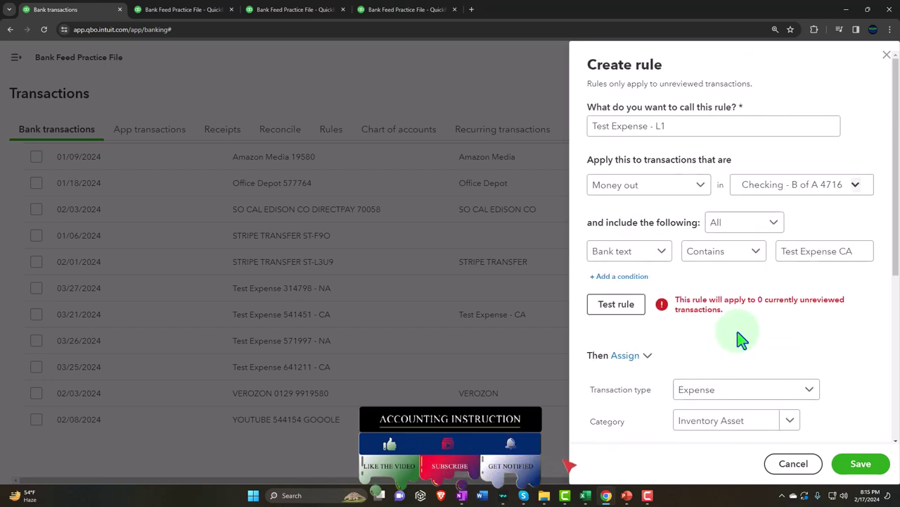
# Step: Shorten the bank text condition to Test Expense and test the rule again
pyautogui.click(848, 253)
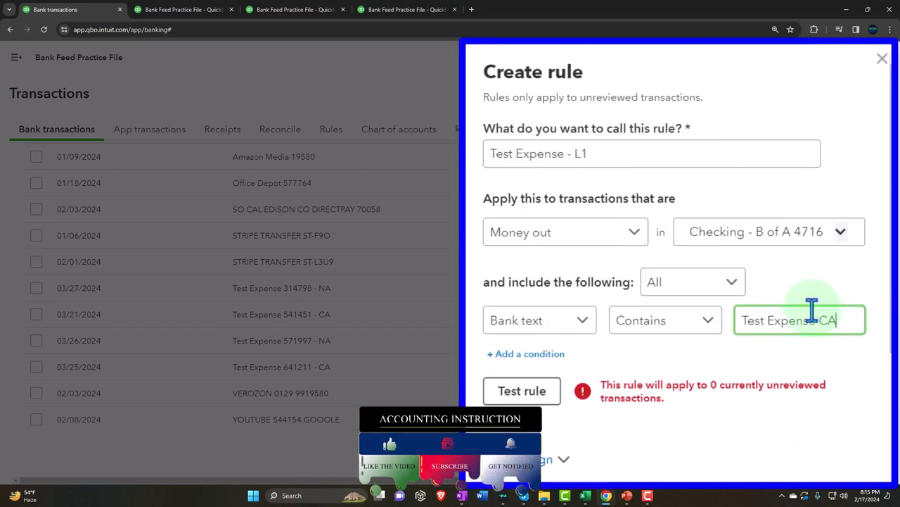
pyautogui.press('BackSpace')
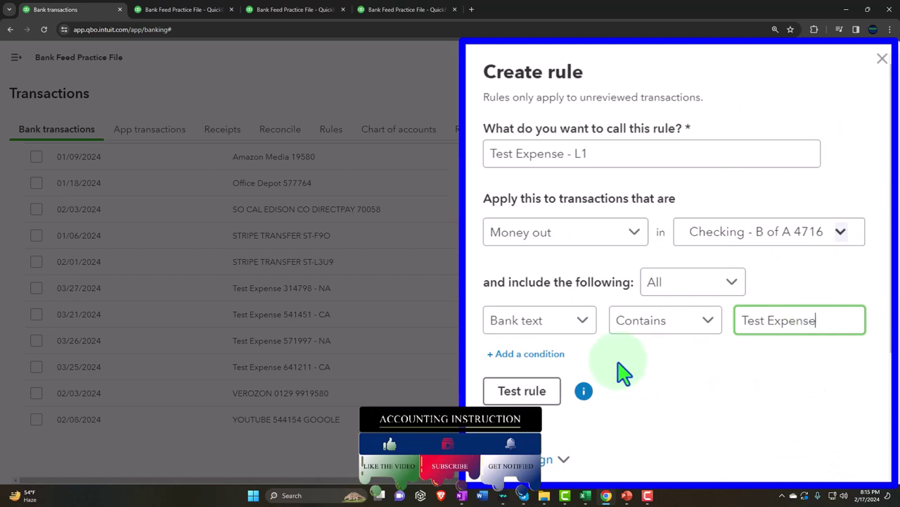
pyautogui.click(504, 398)
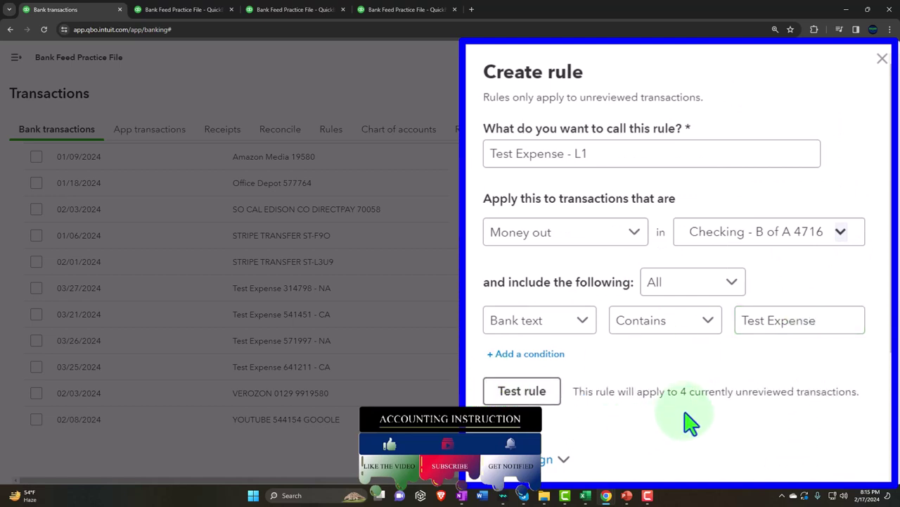
# Step: Add a second condition requiring the bank text to contain CA and test the rule
pyautogui.click(532, 357)
pyautogui.click(574, 363)
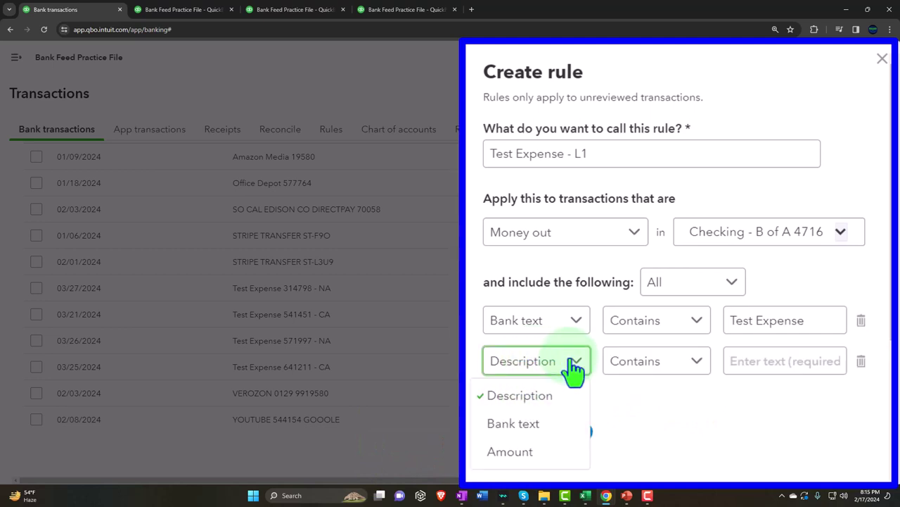
pyautogui.click(546, 422)
pyautogui.click(688, 380)
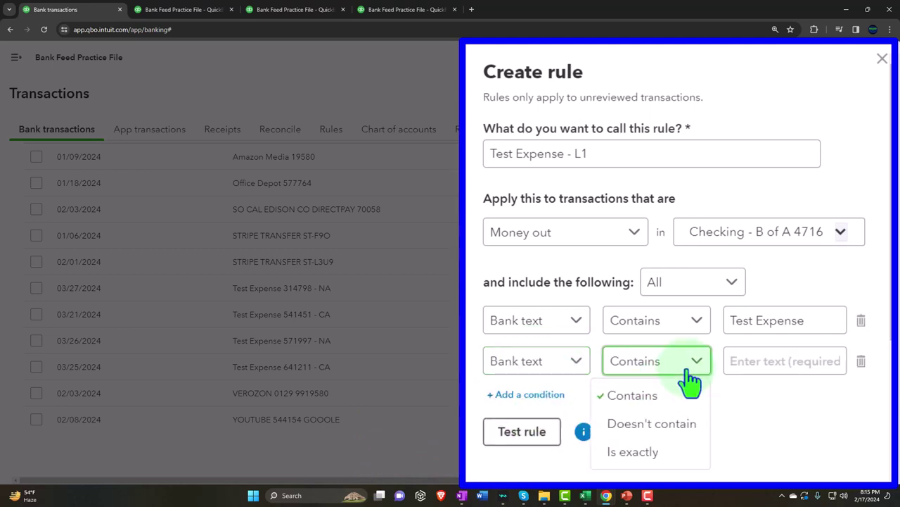
pyautogui.click(689, 380)
pyautogui.click(764, 358)
pyautogui.write('CA')
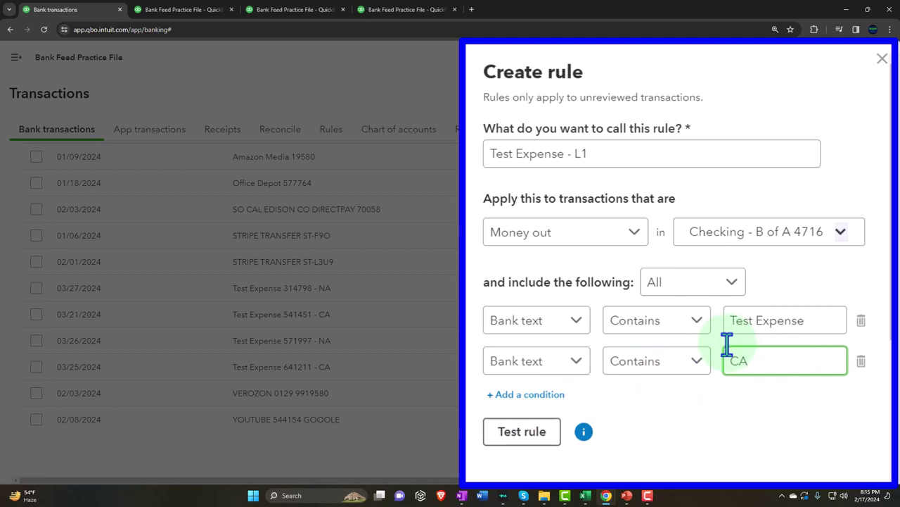
pyautogui.click(527, 433)
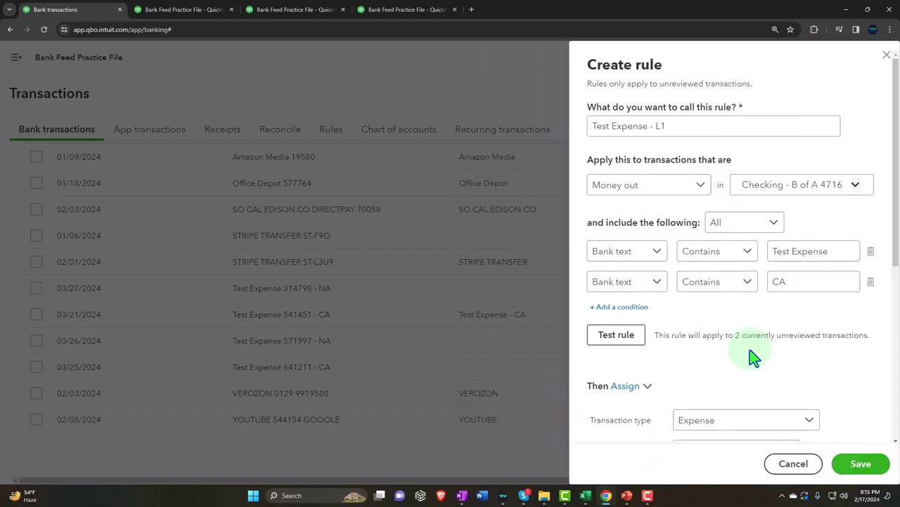
# Step: Assign Test Expense - CA as the rule's payee and save the rule
pyautogui.scroll(-2, 752, 357)
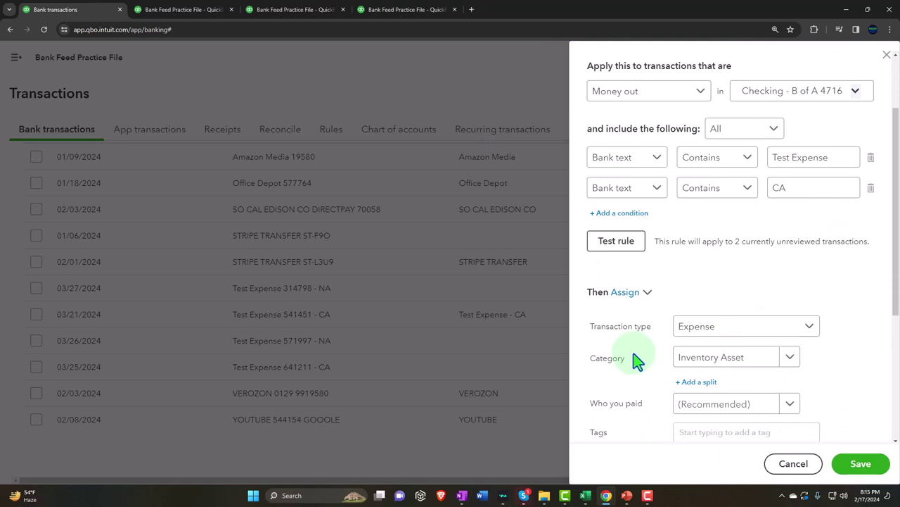
pyautogui.scroll(-2, 637, 360)
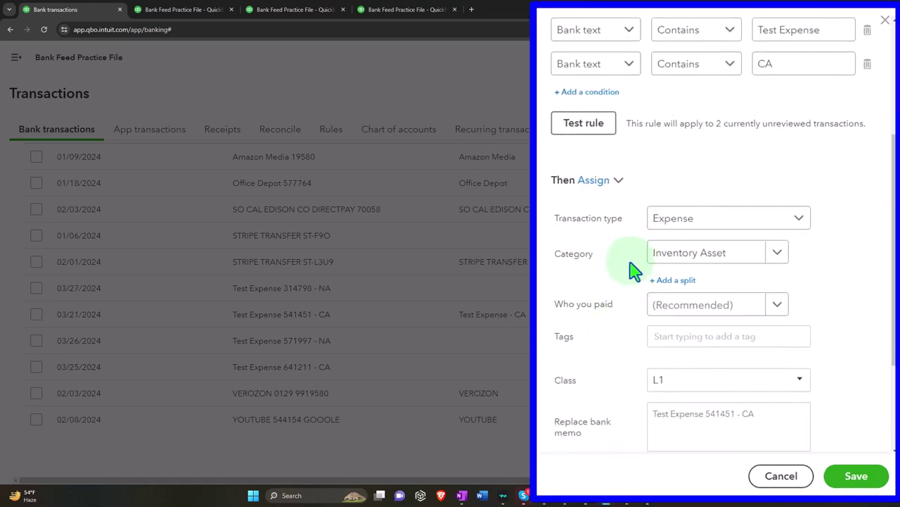
pyautogui.scroll(-1, 636, 271)
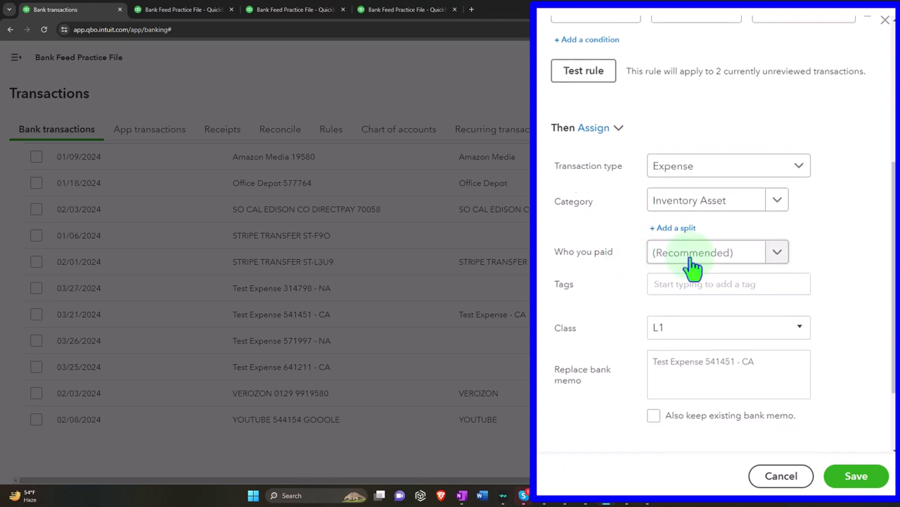
pyautogui.click(781, 254)
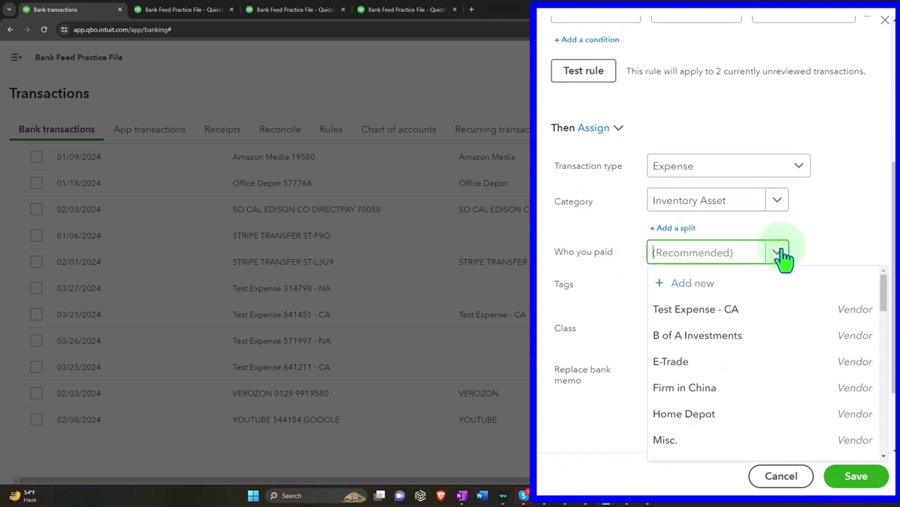
pyautogui.click(760, 309)
pyautogui.scroll(-1, 618, 314)
pyautogui.scroll(-1, 633, 295)
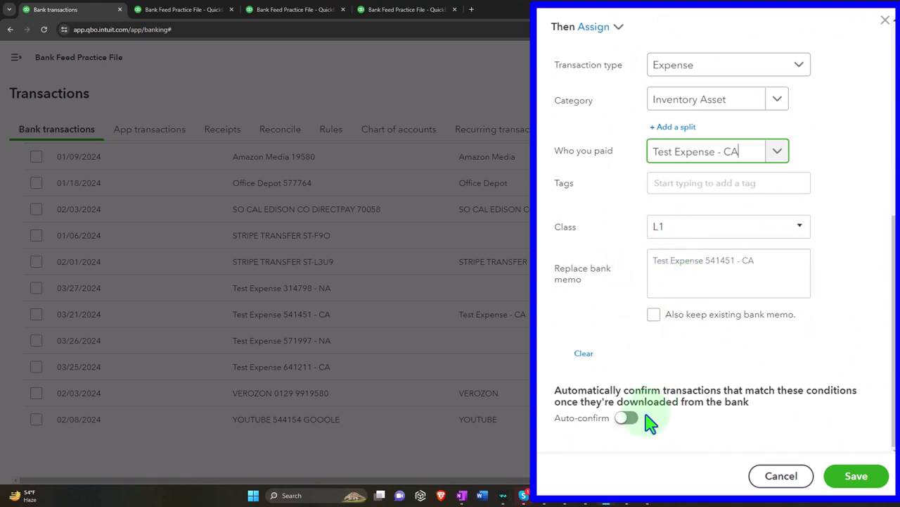
pyautogui.click(858, 482)
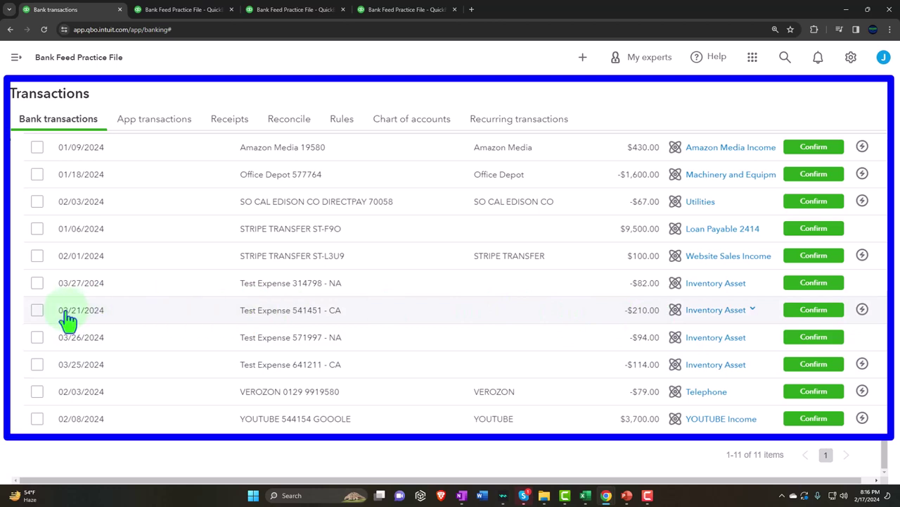
# Step: Select the 03/21/2024 and 03/25/2024 Test Expense CA transactions and confirm both together
pyautogui.click(38, 311)
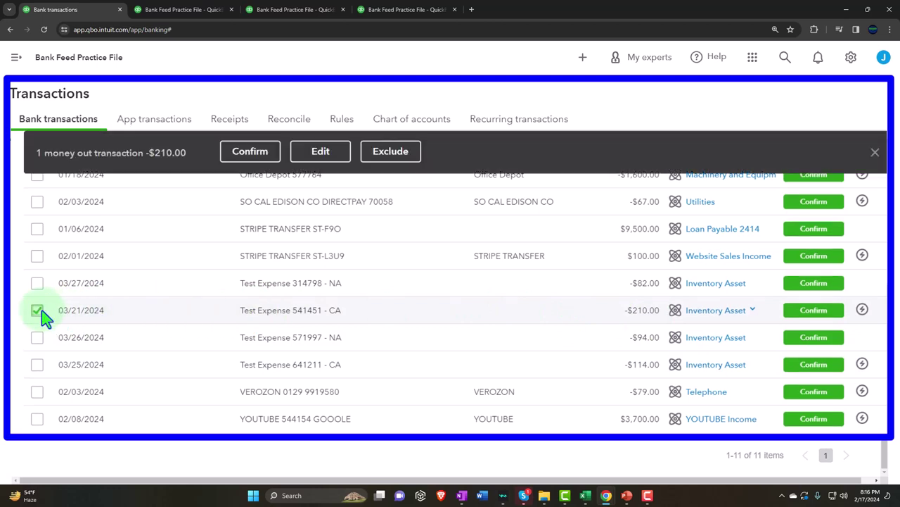
pyautogui.click(37, 365)
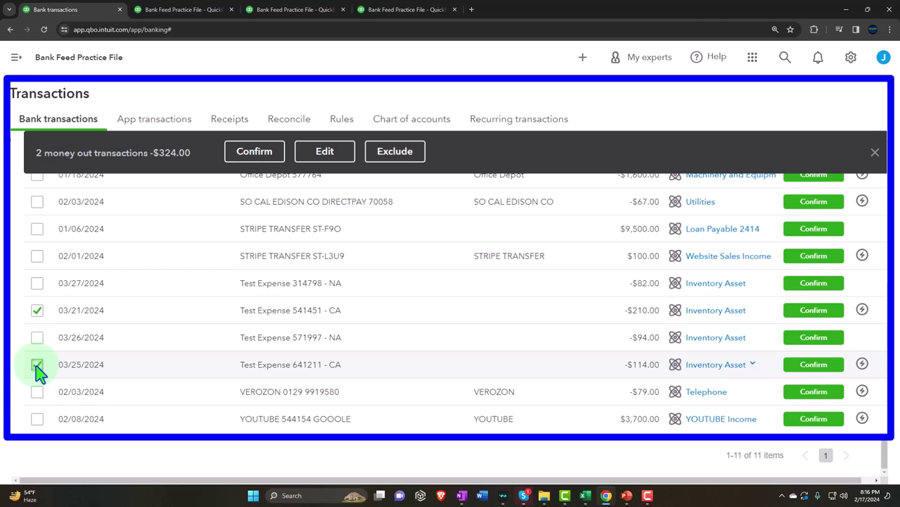
pyautogui.click(250, 154)
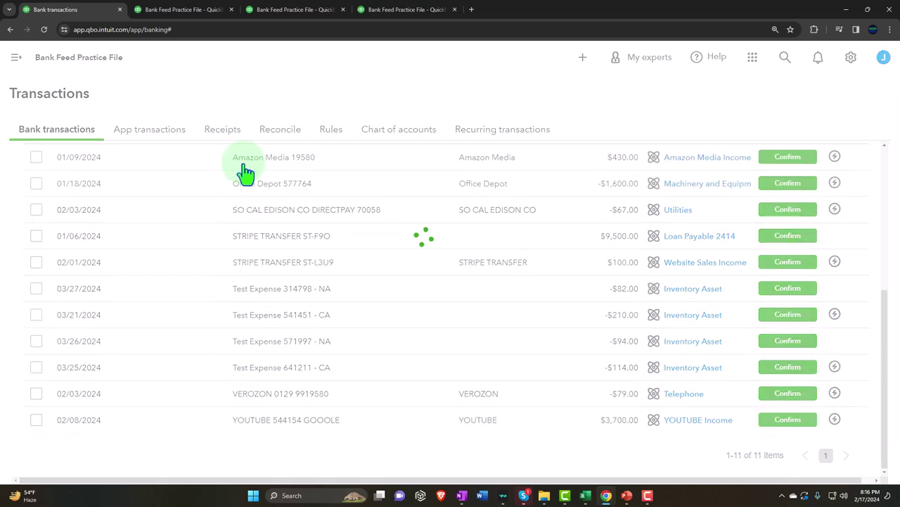
# Step: Switch to the Balance Sheet, rerun the report and check the bank account balances
pyautogui.click(184, 10)
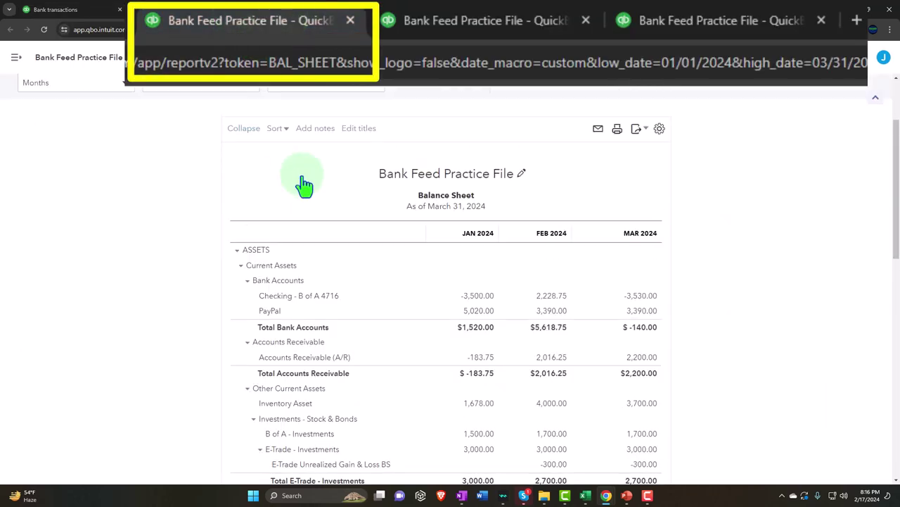
pyautogui.scroll(2, 304, 184)
pyautogui.click(537, 189)
pyautogui.scroll(-3, 579, 85)
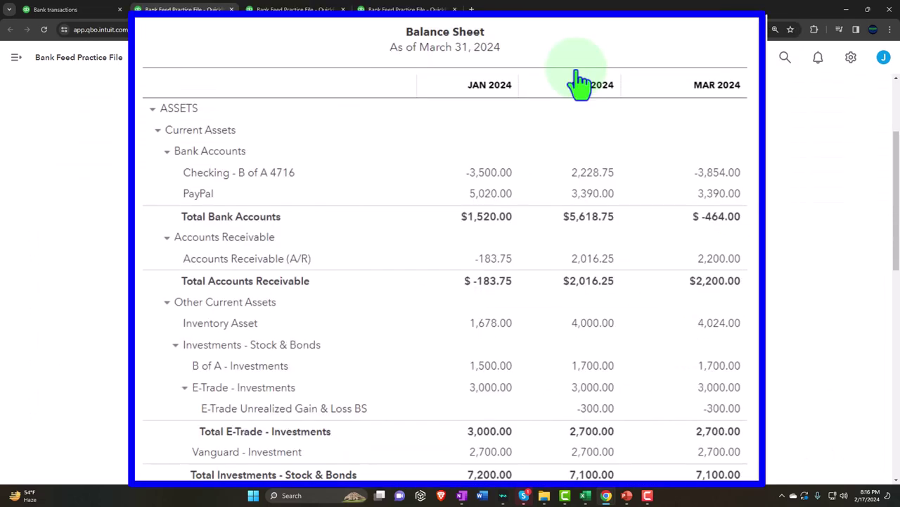
pyautogui.scroll(-1, 633, 106)
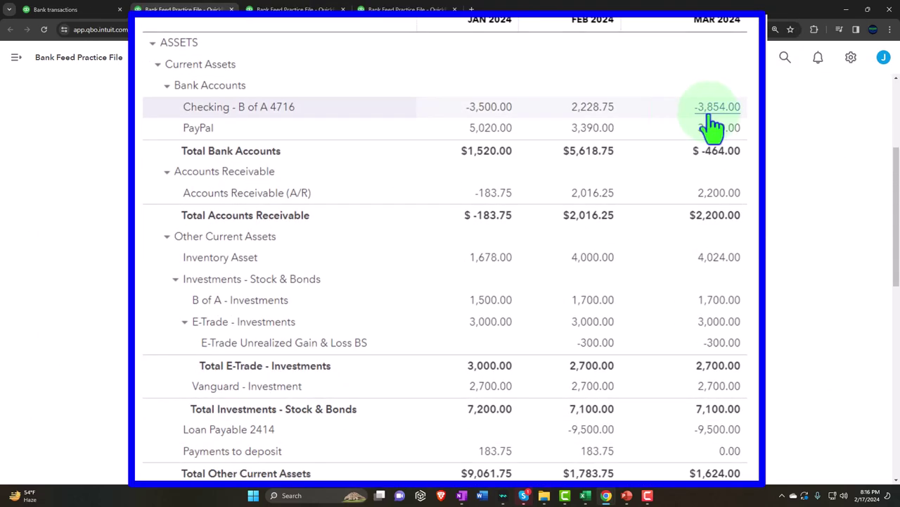
# Step: Open the March transactions behind the B of A checking balance, examine the Test Expense entries and return to the Balance Sheet
pyautogui.click(718, 113)
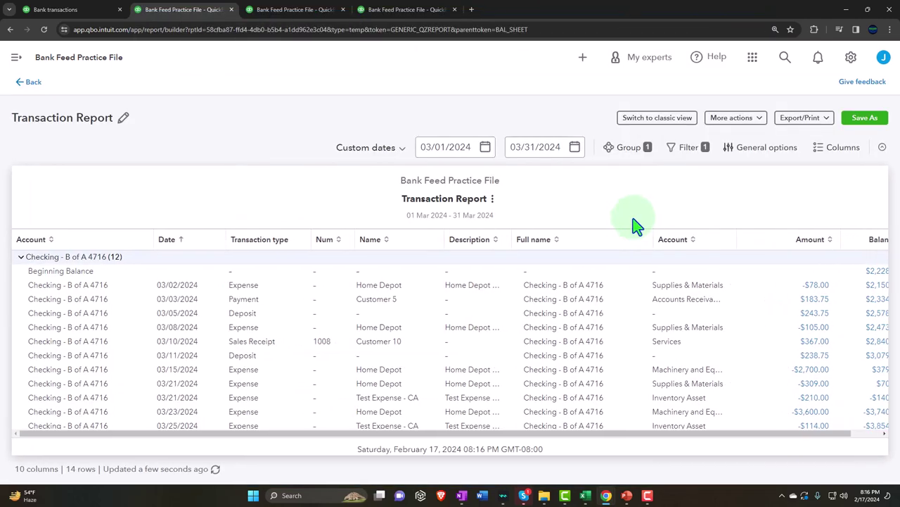
pyautogui.scroll(-1, 553, 320)
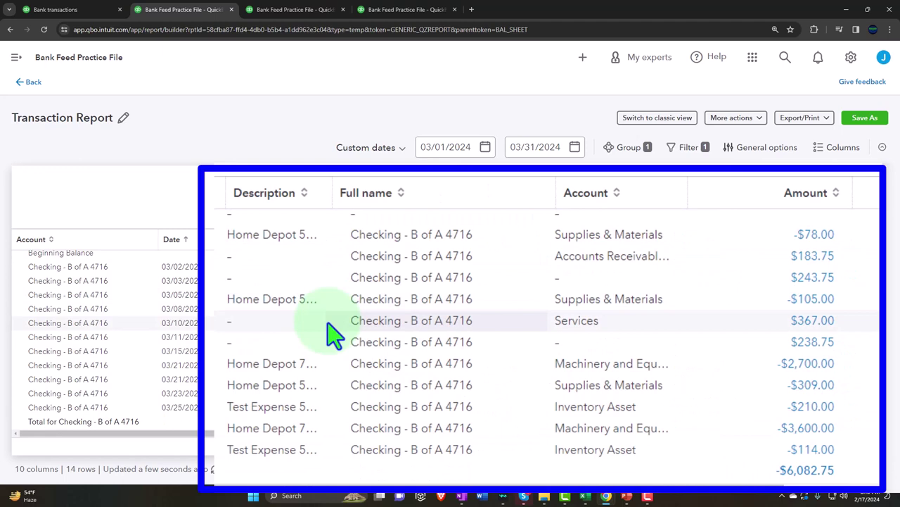
pyautogui.click(30, 82)
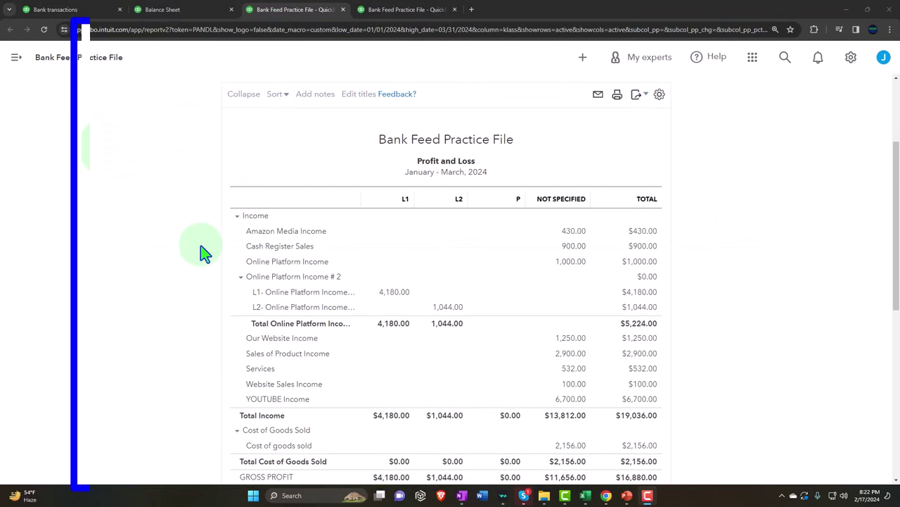
pyautogui.click(415, 26)
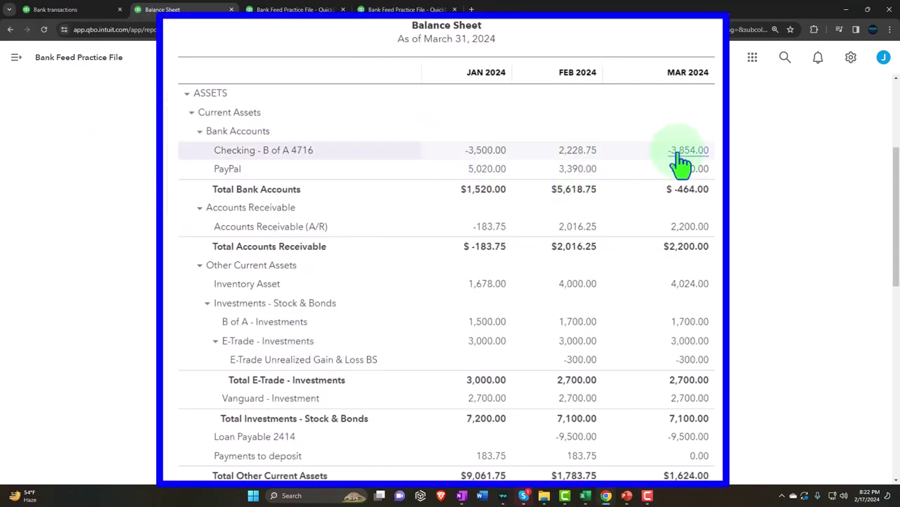
# Step: Recheck the March 2024 transaction detail for Checking - B of A 4716 and go back to the Balance Sheet
pyautogui.click(679, 156)
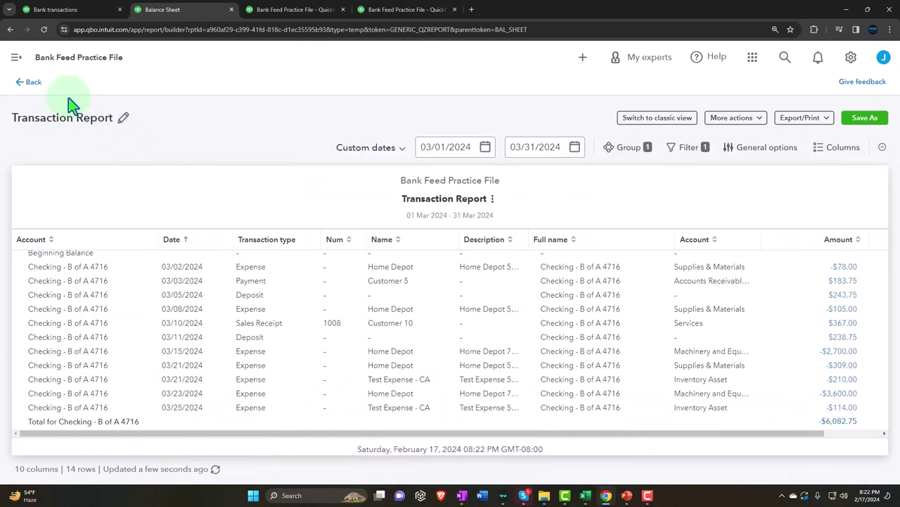
pyautogui.click(33, 83)
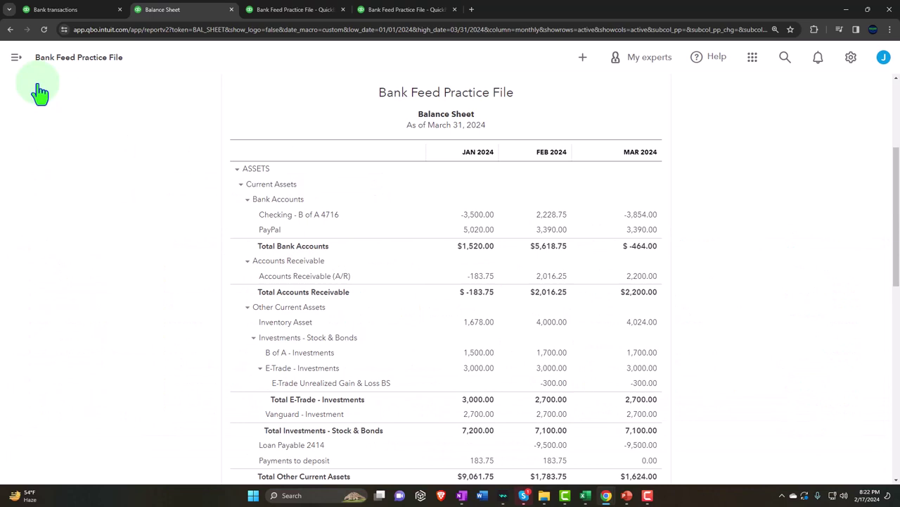
# Step: Return to the bank transactions and show the categorized entries for Checking - B of A 4716
pyautogui.click(55, 9)
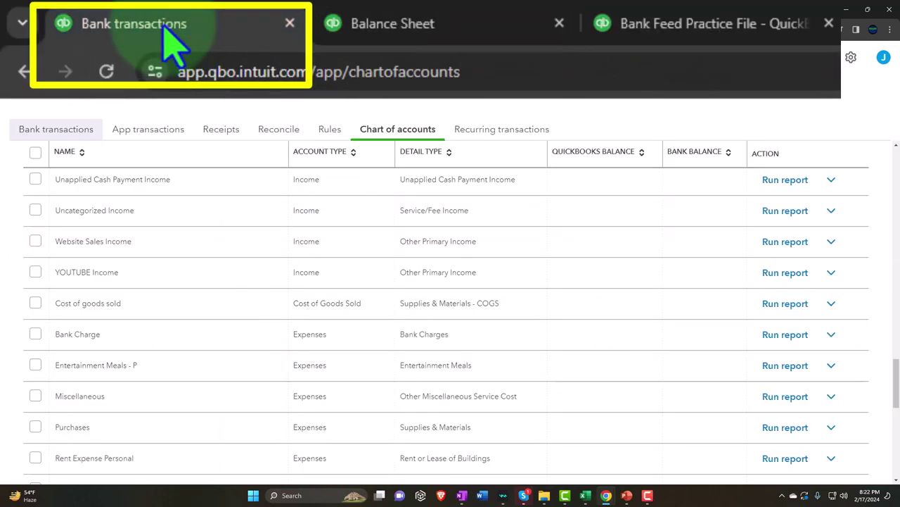
pyautogui.click(148, 130)
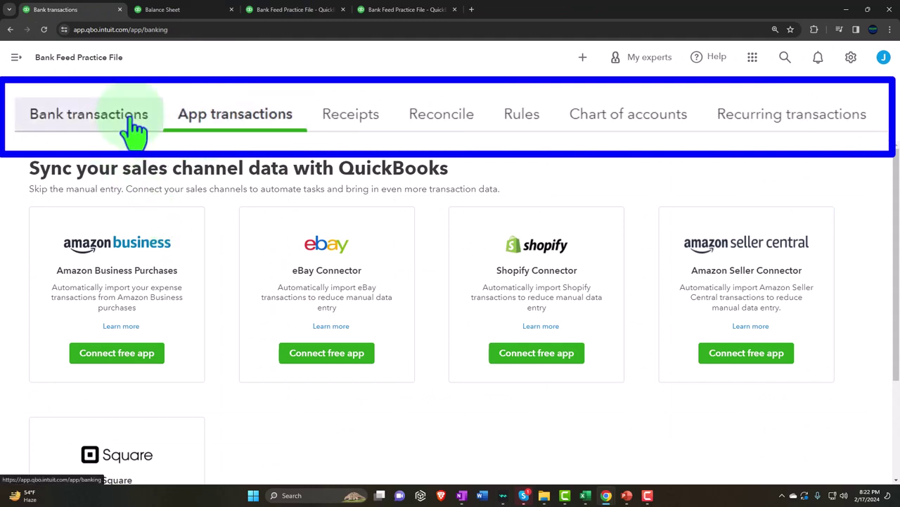
pyautogui.click(134, 132)
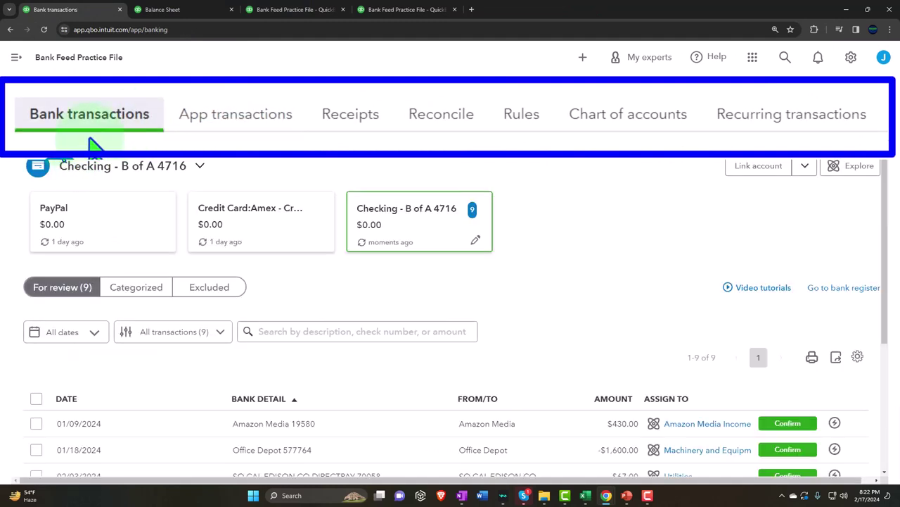
pyautogui.scroll(-1, 110, 231)
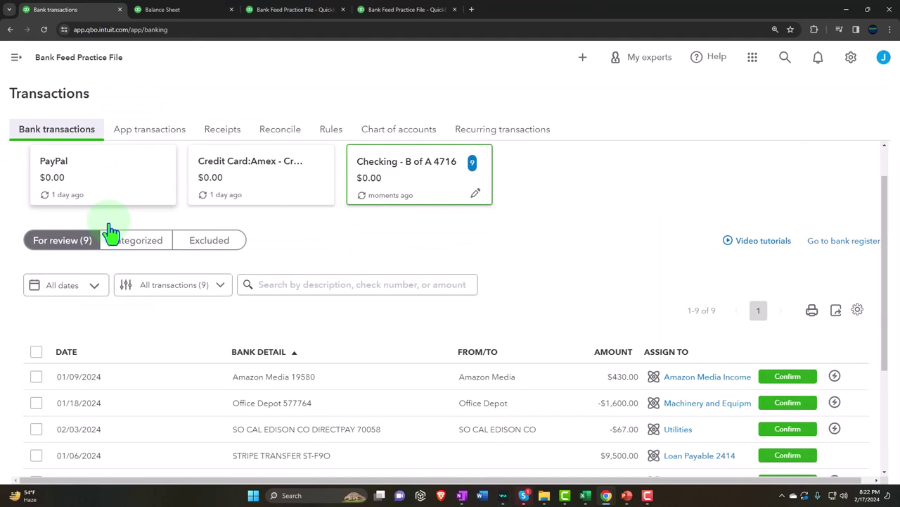
pyautogui.click(136, 246)
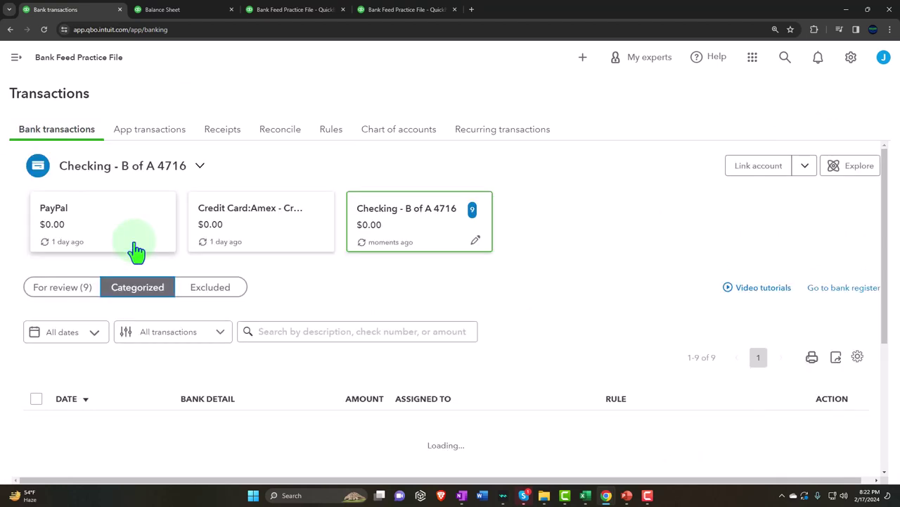
pyautogui.scroll(-1, 337, 232)
pyautogui.scroll(-2, 338, 239)
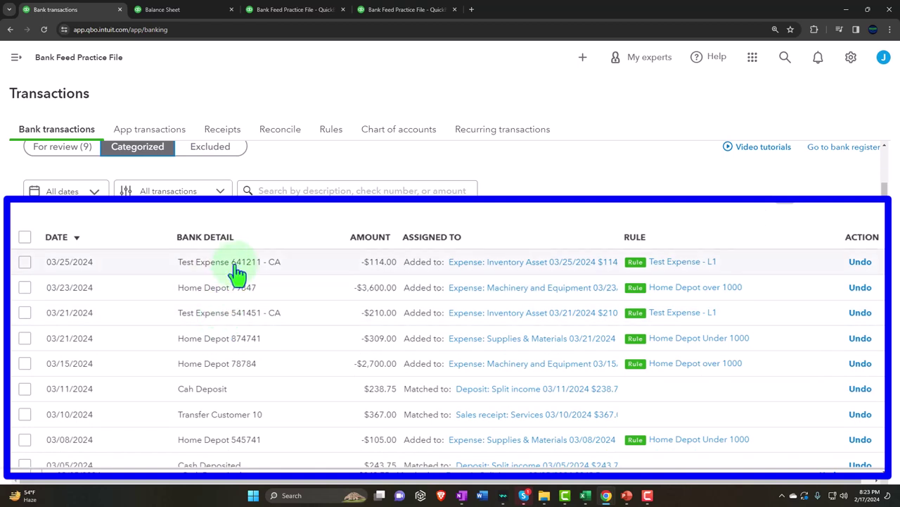
# Step: Select the categorized 03/25/2024 and 03/21/2024 Test Expense CA transactions and undo both together
pyautogui.click(25, 262)
pyautogui.click(26, 312)
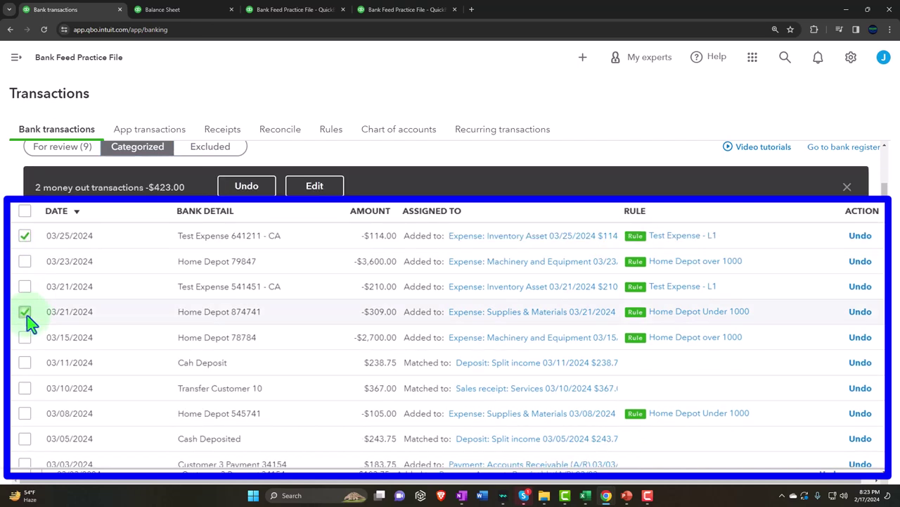
pyautogui.click(25, 311)
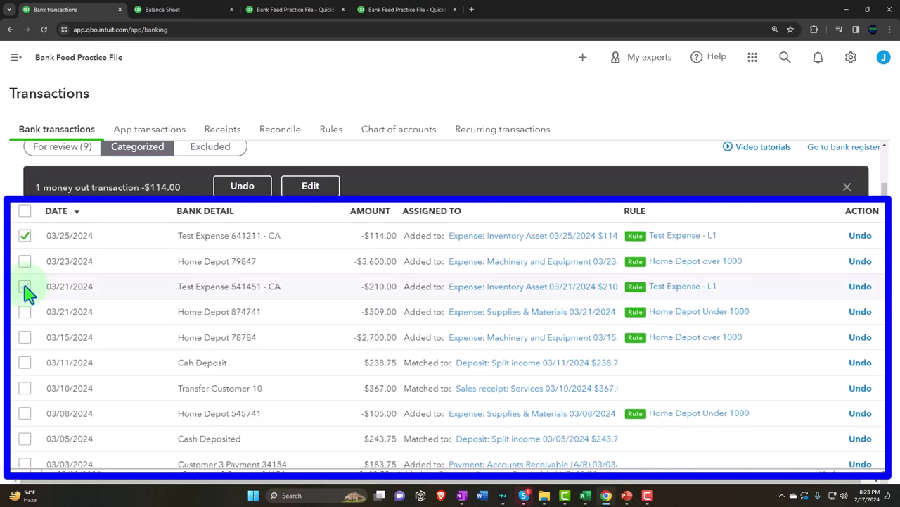
pyautogui.click(25, 287)
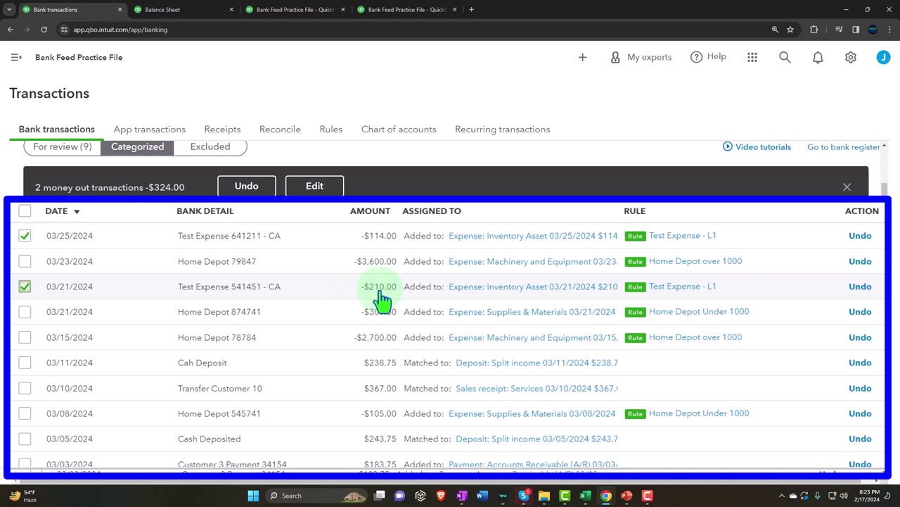
pyautogui.click(252, 187)
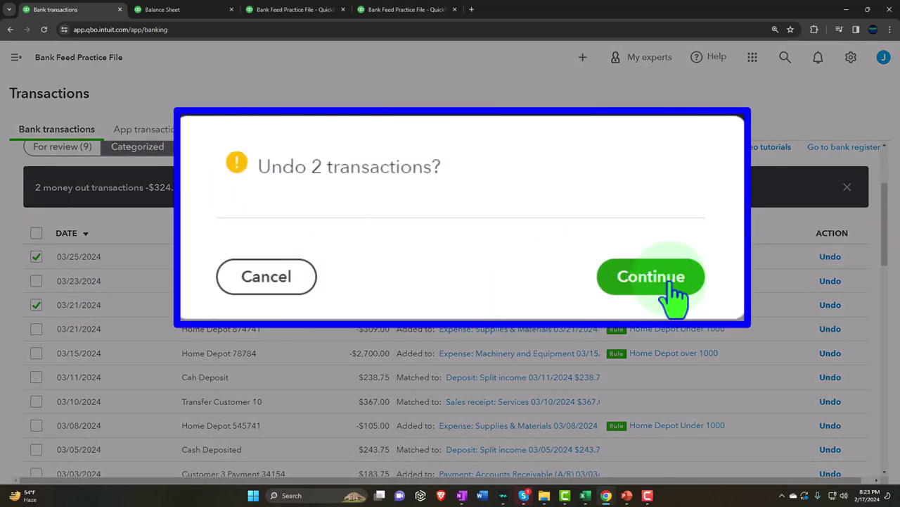
pyautogui.click(672, 287)
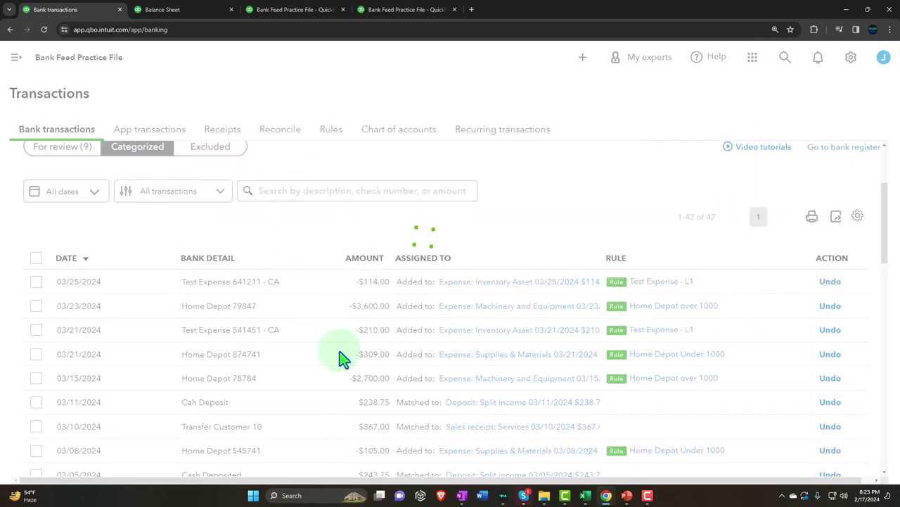
# Step: Switch to the transactions for review and check the category assigned to the restored Test Expense CA entries
pyautogui.scroll(1, 211, 303)
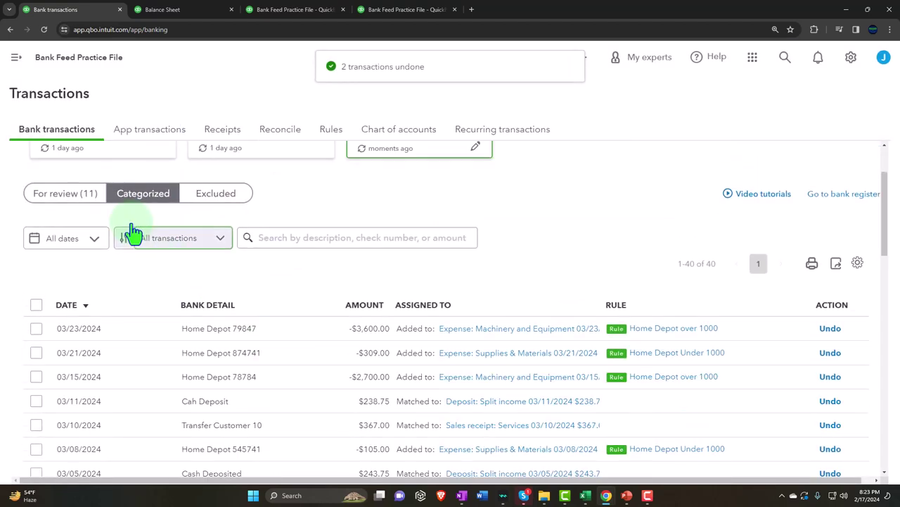
pyautogui.click(66, 203)
pyautogui.scroll(-3, 171, 292)
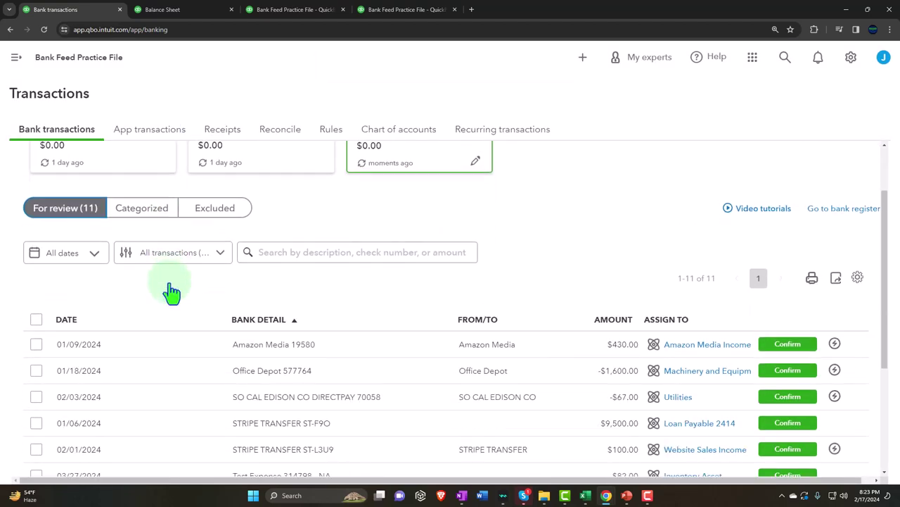
pyautogui.scroll(-1, 140, 273)
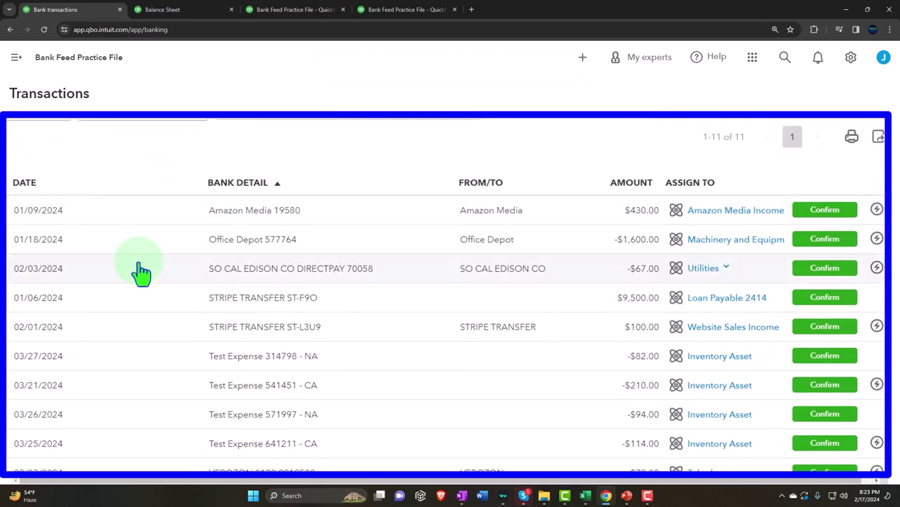
pyautogui.scroll(-1, 141, 273)
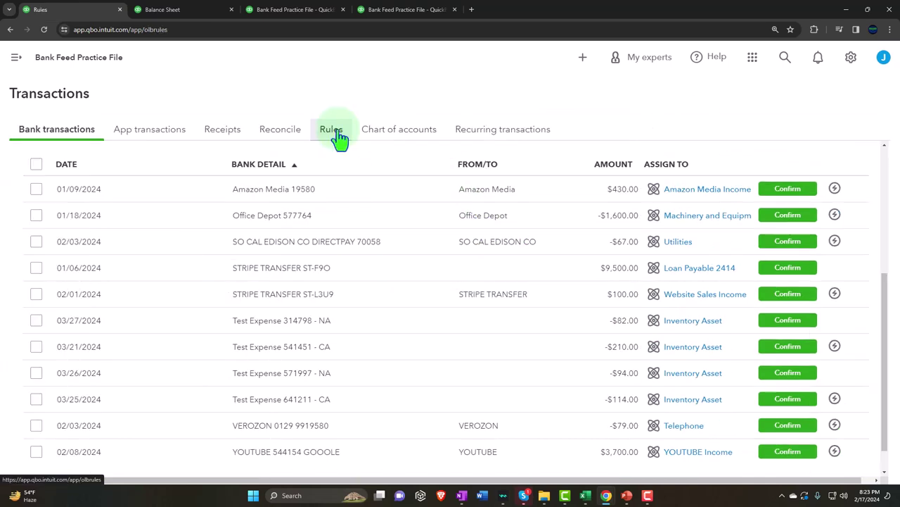
# Step: Edit the Test Expense - L1 bank rule to use the category L1 - Test Expense Account and save it
pyautogui.click(337, 132)
pyautogui.scroll(-3, 384, 281)
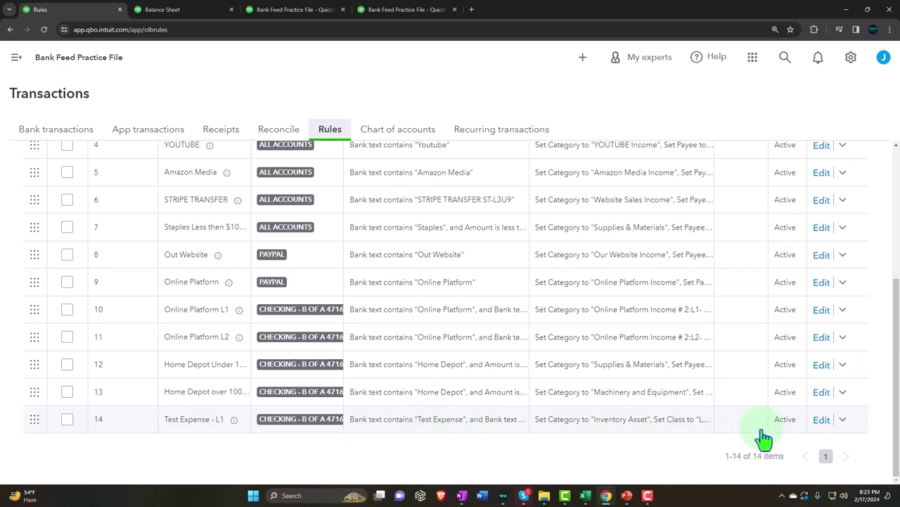
pyautogui.click(820, 422)
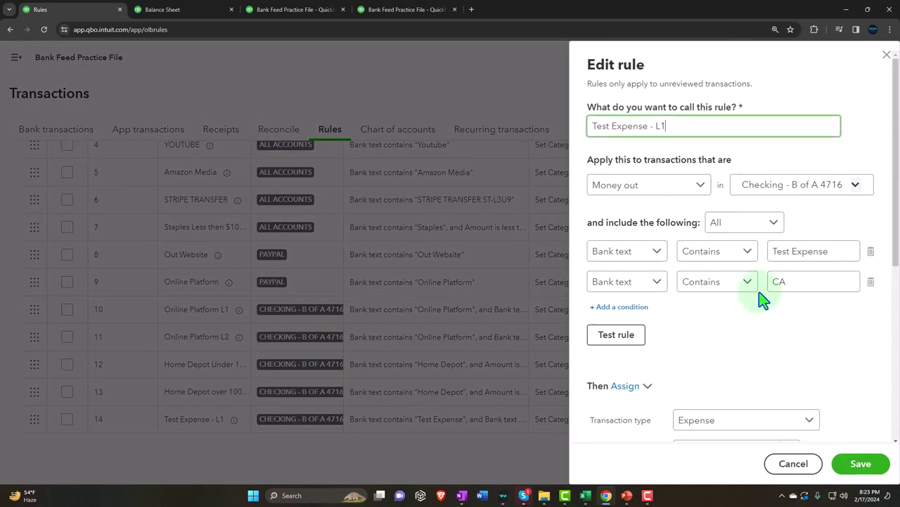
pyautogui.scroll(-3, 760, 301)
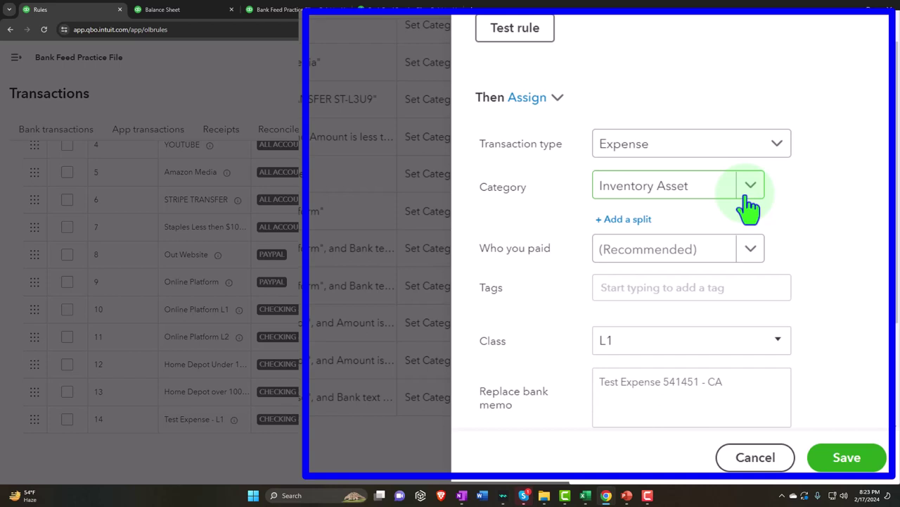
pyautogui.click(746, 197)
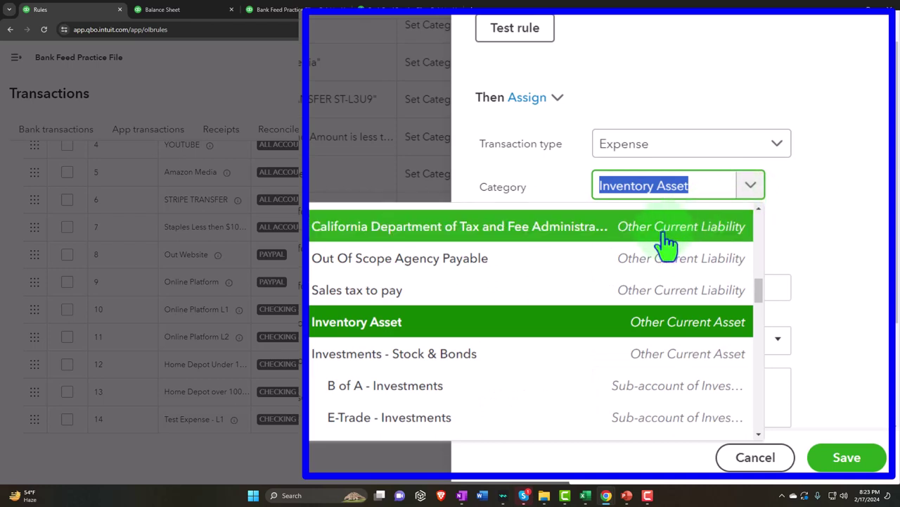
pyautogui.write('l')
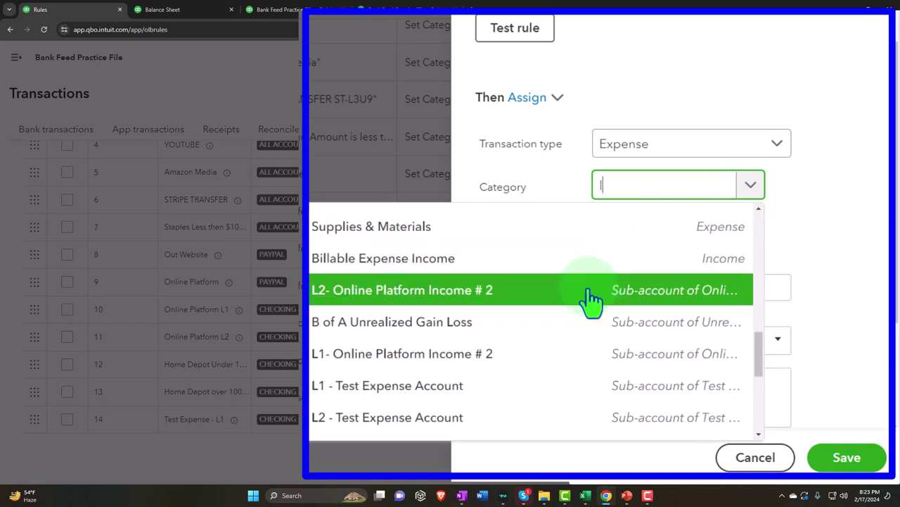
pyautogui.scroll(-2, 583, 303)
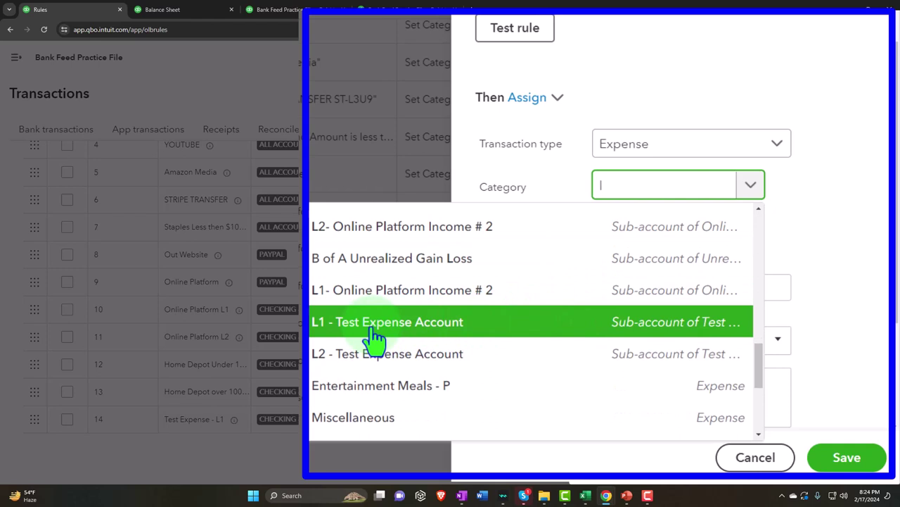
pyautogui.click(429, 332)
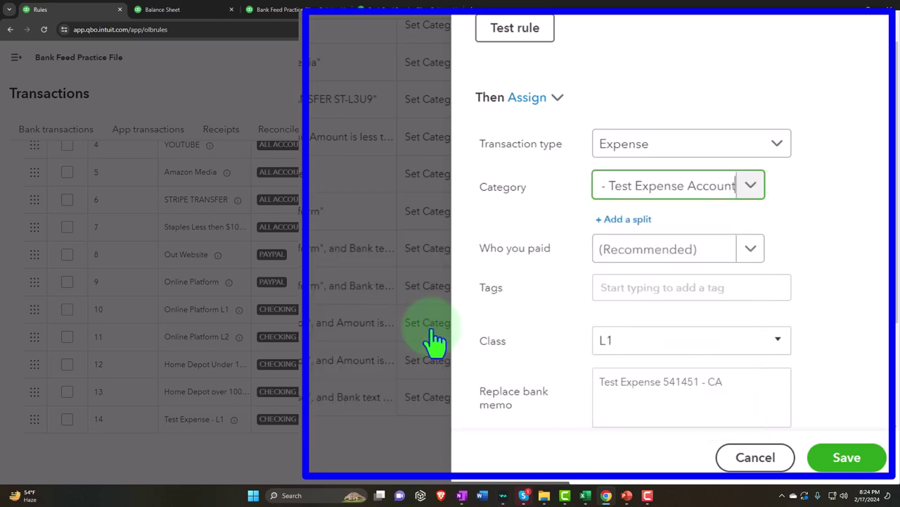
pyautogui.scroll(-2, 633, 372)
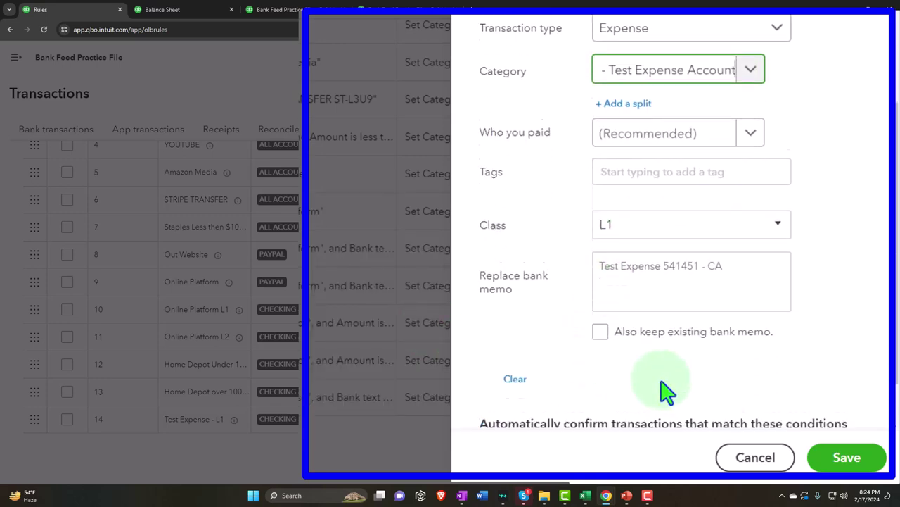
pyautogui.click(847, 457)
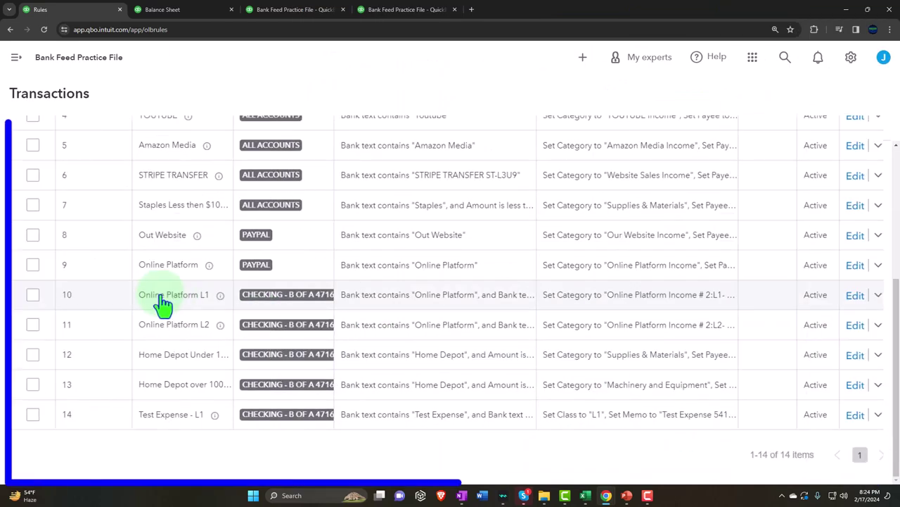
# Step: Return to the bank transactions for review and examine the 03/21/2024 Test Expense CA entry's vendor, category and class
pyautogui.scroll(3, 160, 302)
pyautogui.scroll(1, 162, 302)
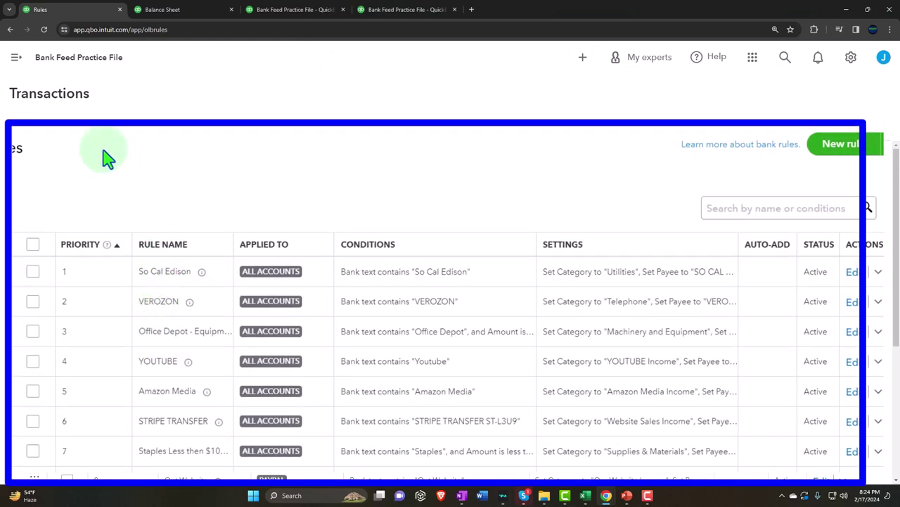
pyautogui.click(35, 116)
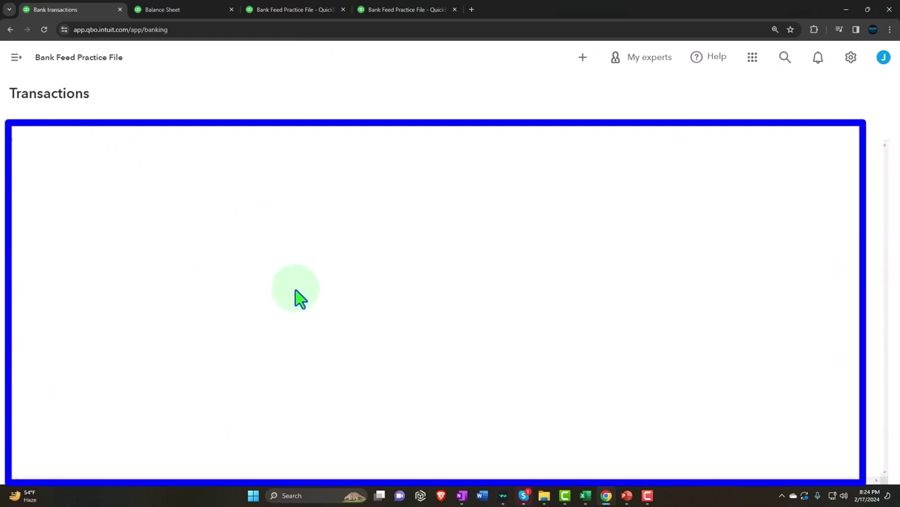
pyautogui.scroll(-3, 299, 296)
pyautogui.scroll(-2, 298, 297)
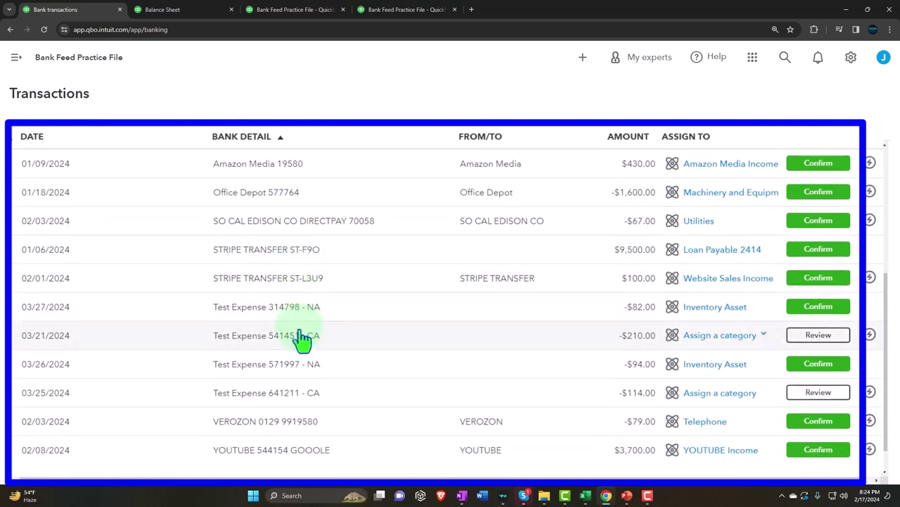
pyautogui.click(303, 338)
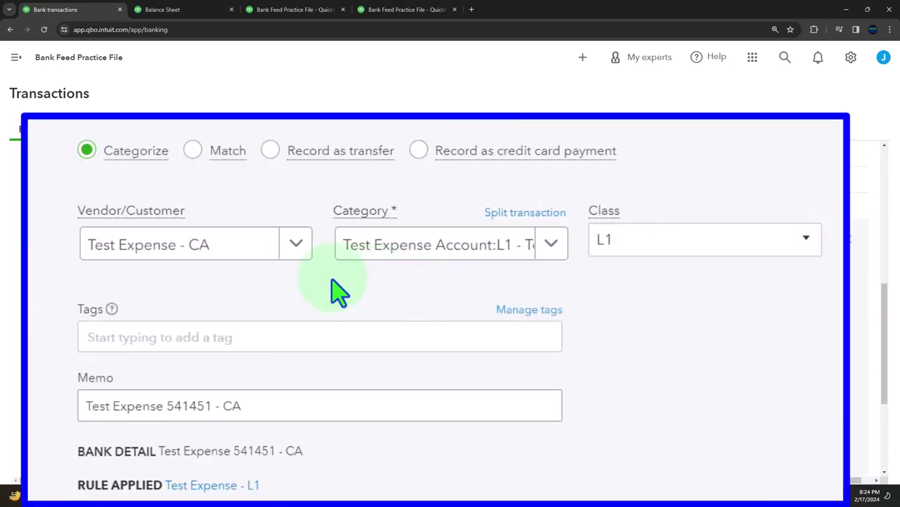
# Step: Confirm the 03/21/2024 and 03/25/2024 Test Expense CA transactions together under the revised rule
pyautogui.click(36, 206)
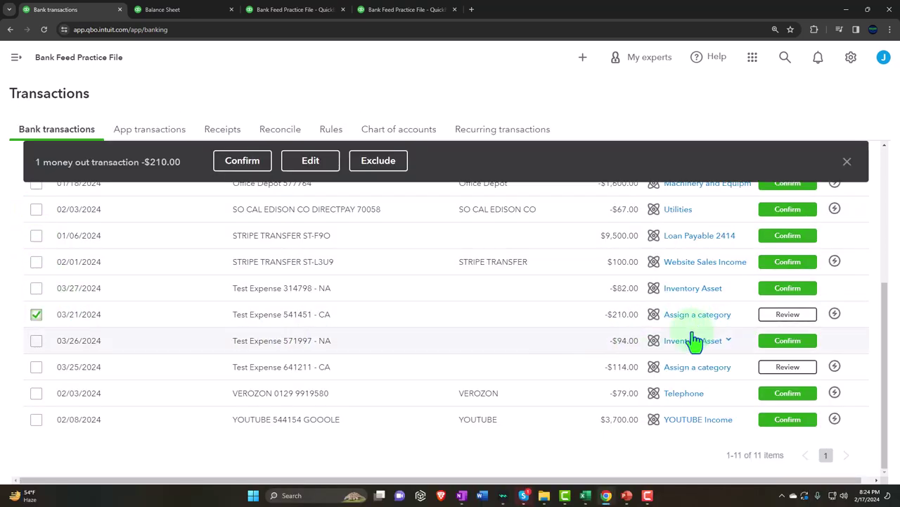
pyautogui.click(36, 368)
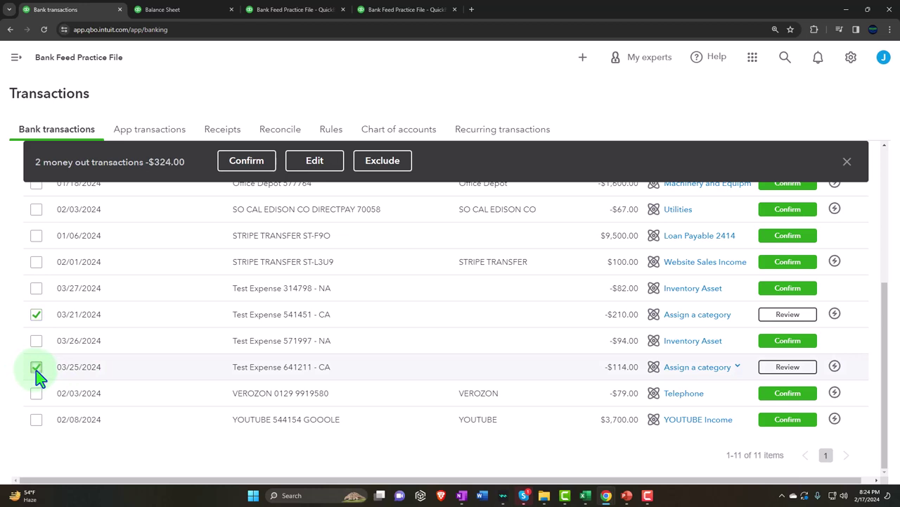
pyautogui.click(258, 171)
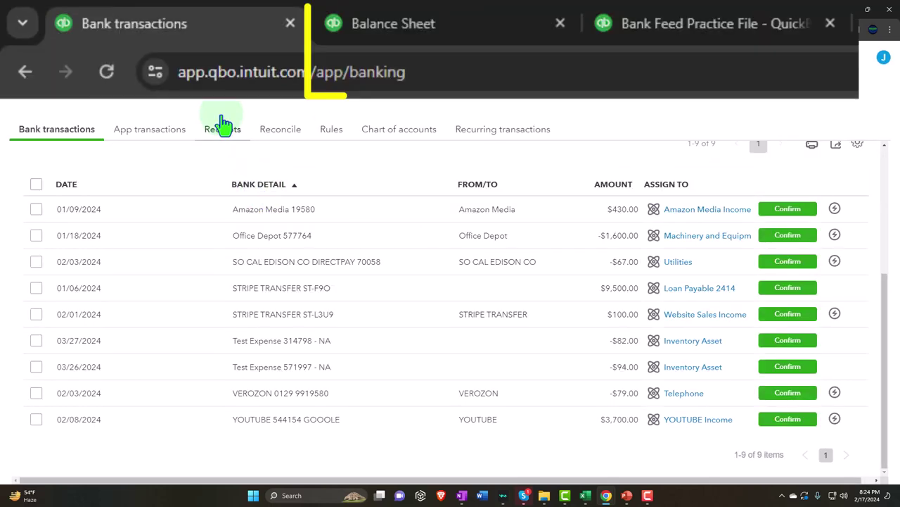
# Step: Switch to the Balance Sheet, rerun it and check the March bank account and Inventory Asset balances
pyautogui.click(168, 11)
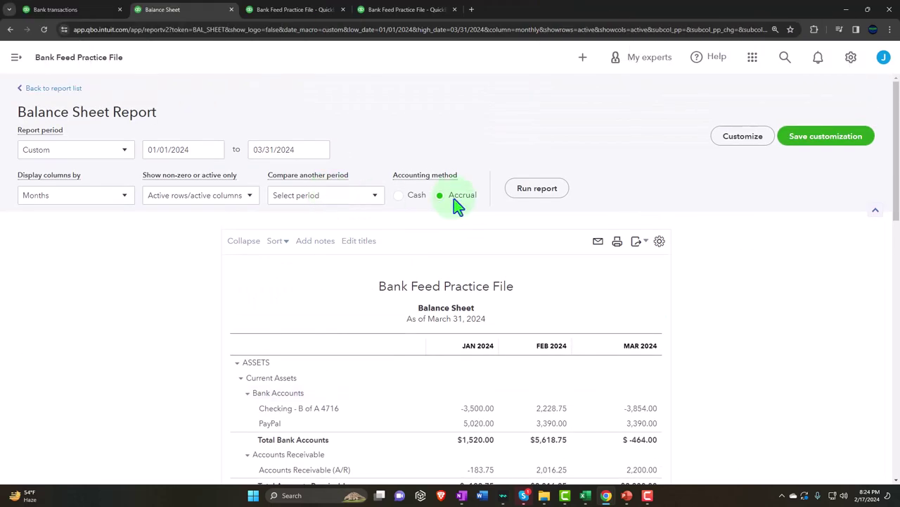
pyautogui.scroll(-2, 533, 199)
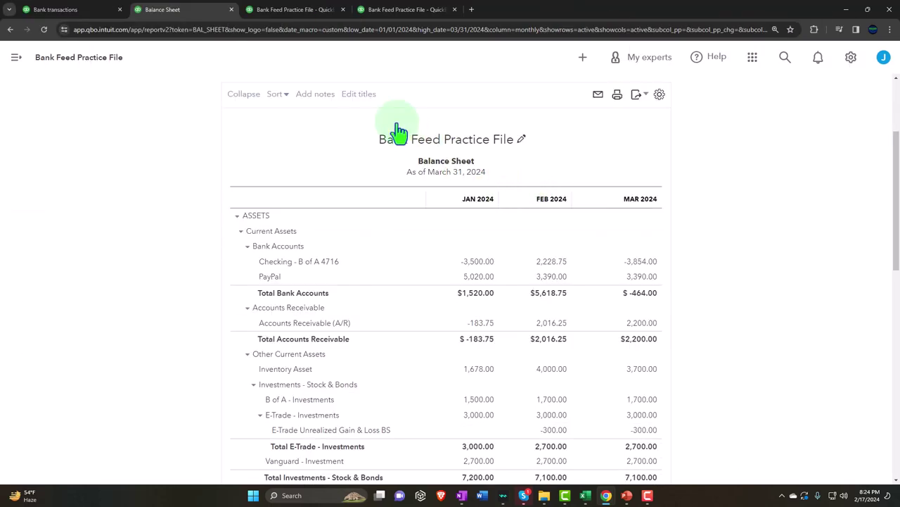
# Step: Switch to the Profit and Loss report by class, rerun it and check the L1 - Test Expense Account under the L1 class
pyautogui.click(292, 10)
pyautogui.scroll(1, 434, 239)
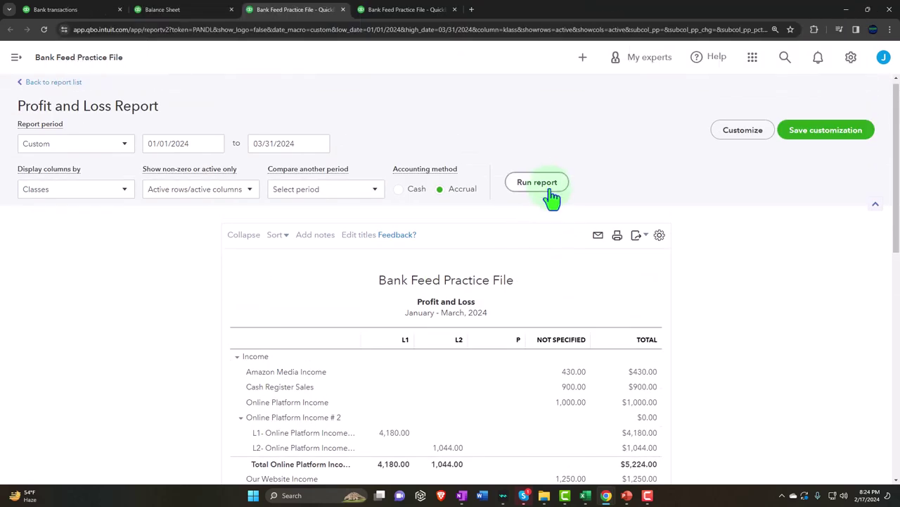
pyautogui.scroll(-2, 310, 338)
pyautogui.hotkey('ctrl', '+')
pyautogui.scroll(-5, 204, 332)
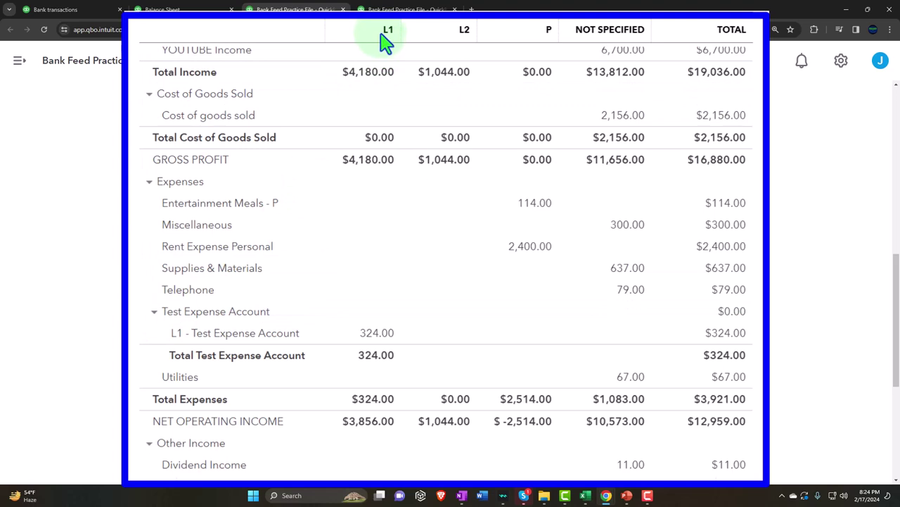
pyautogui.scroll(10, 272, 110)
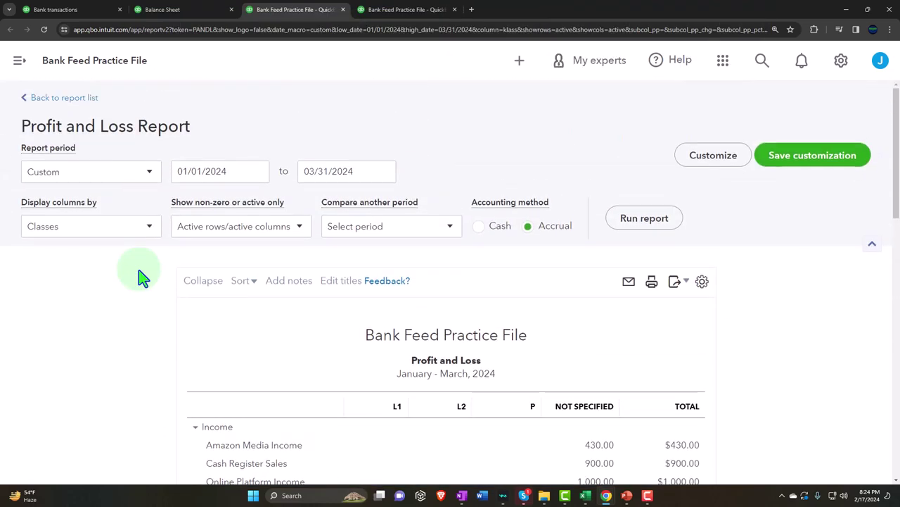
# Step: Set the Profit and Loss columns to Total Only, rerun the report and check the Test Expense Account subaccount in the expenses
pyautogui.click(148, 226)
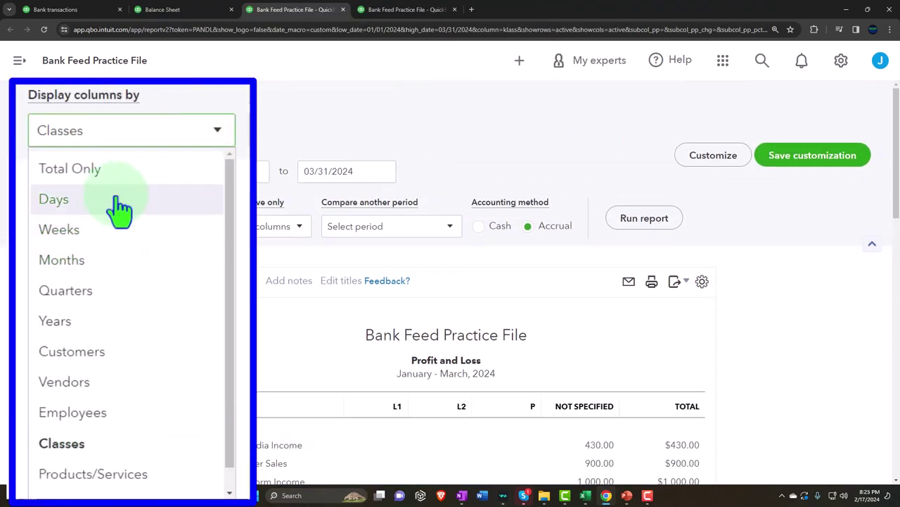
pyautogui.click(100, 176)
pyautogui.click(635, 223)
pyautogui.scroll(-3, 560, 243)
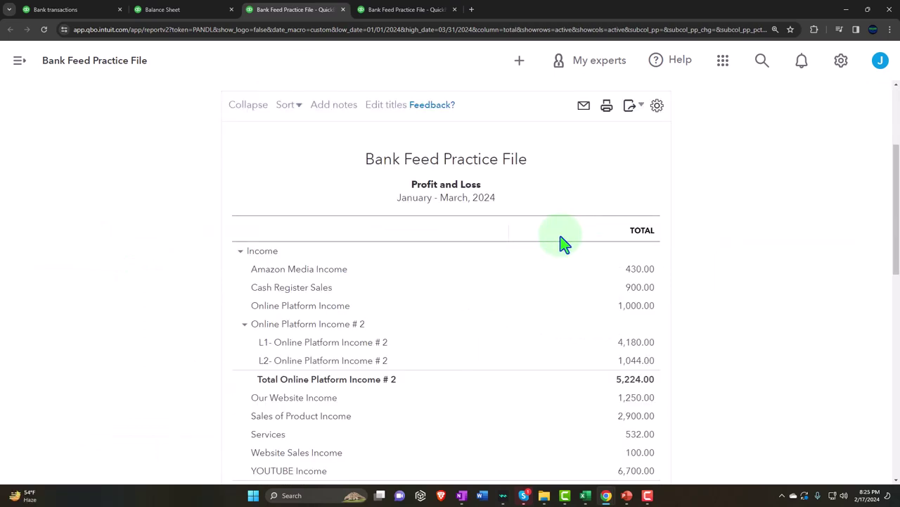
pyautogui.scroll(-5, 207, 319)
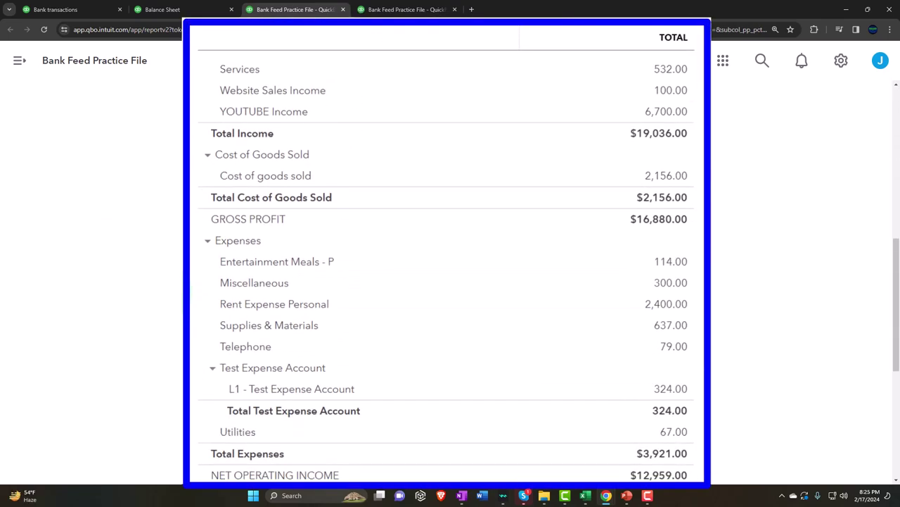
pyautogui.scroll(-2, 232, 225)
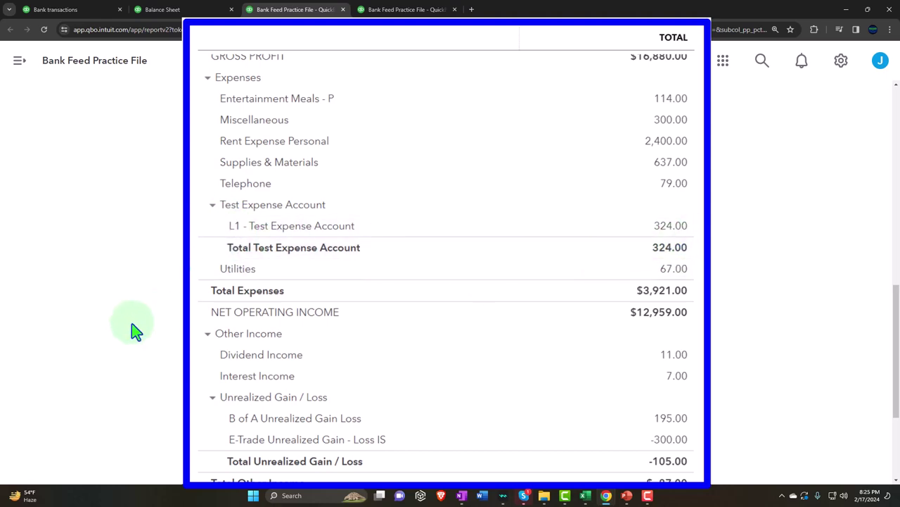
pyautogui.scroll(10, 132, 322)
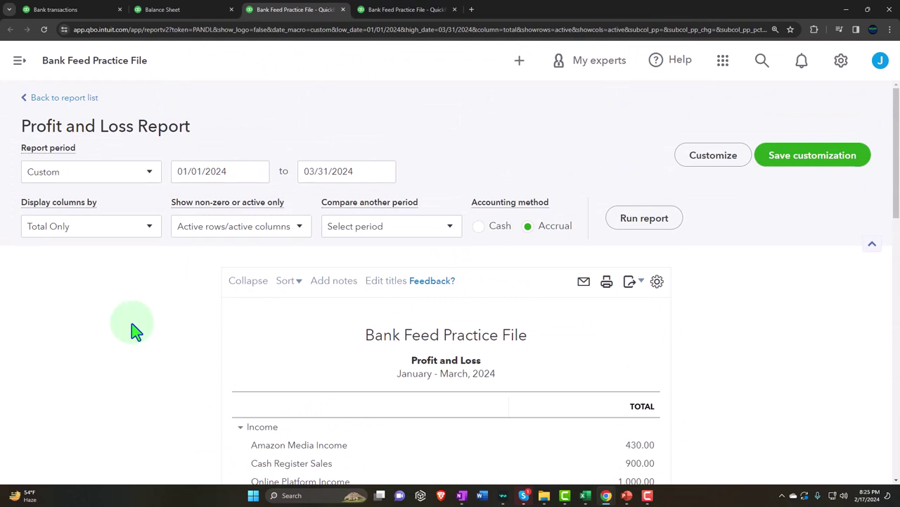
# Step: Examine the class tracking options and missing-class warning under Categories in the advanced account settings, and close the settings without saving
pyautogui.click(841, 62)
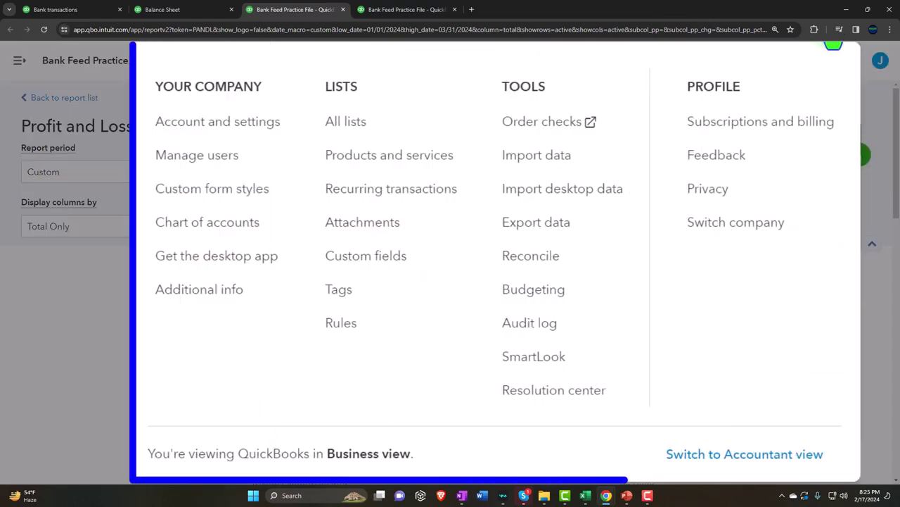
pyautogui.click(227, 124)
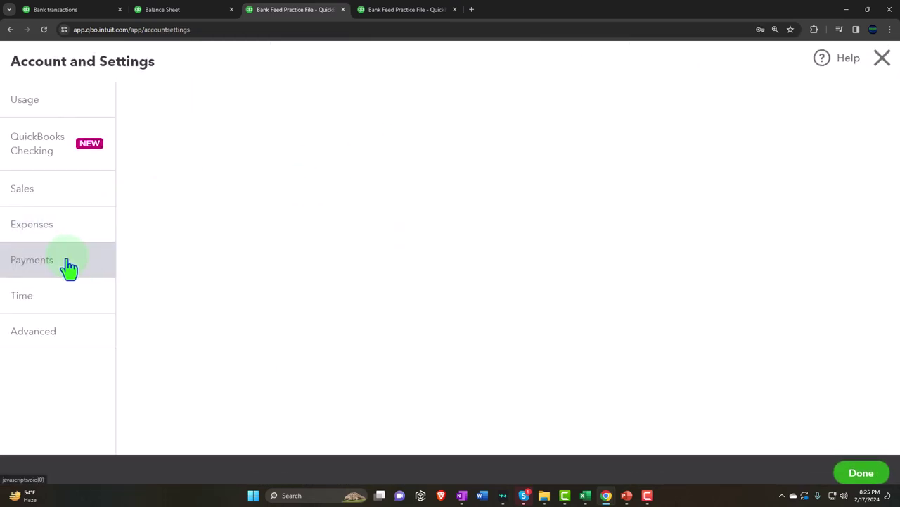
pyautogui.click(44, 344)
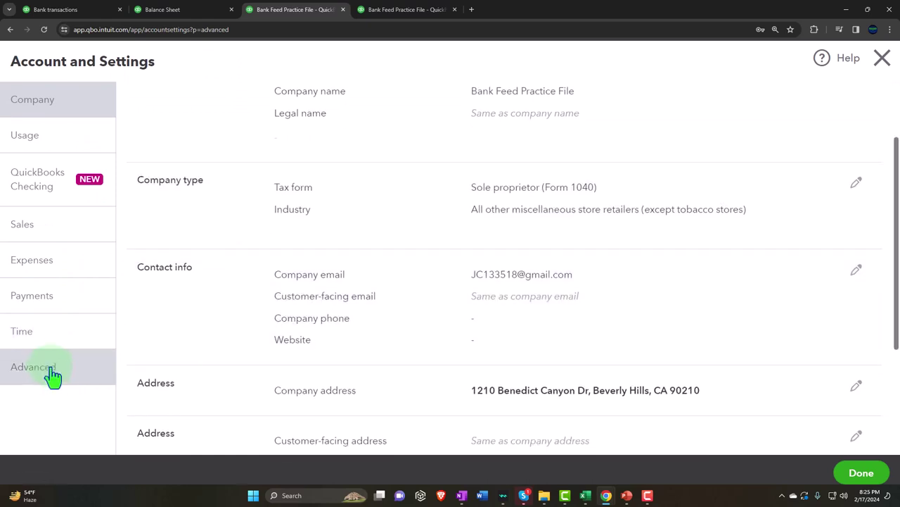
pyautogui.click(51, 367)
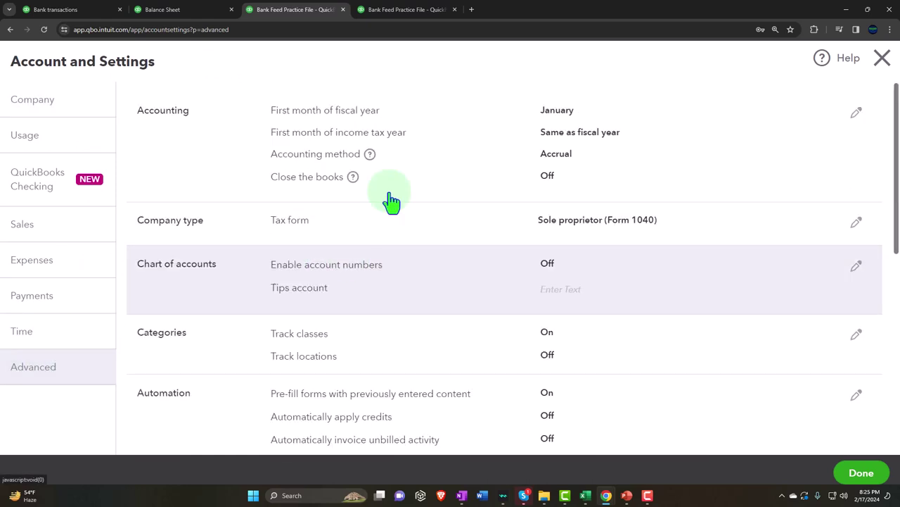
pyautogui.scroll(-2, 398, 192)
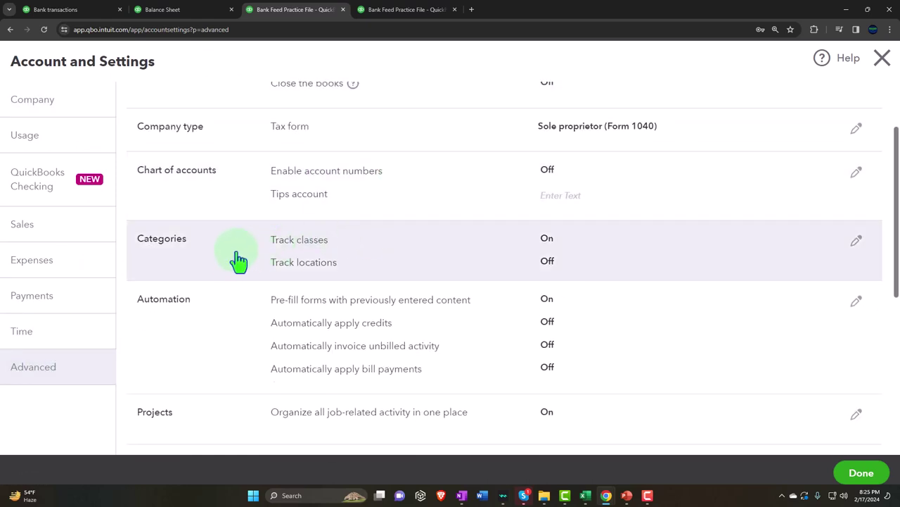
pyautogui.click(232, 262)
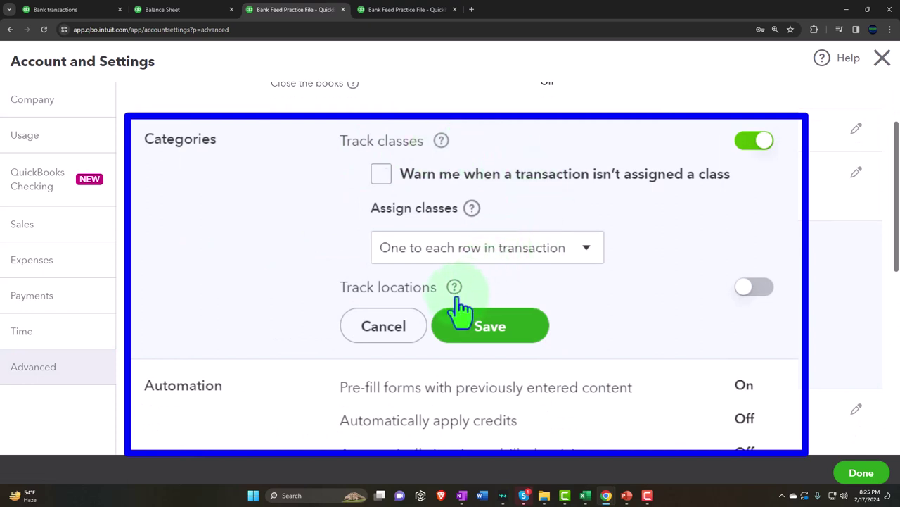
pyautogui.click(540, 179)
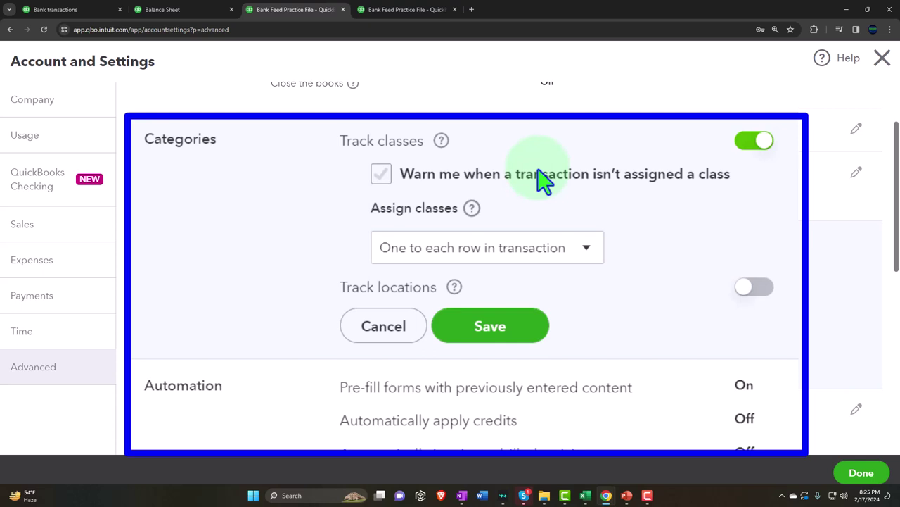
pyautogui.click(885, 60)
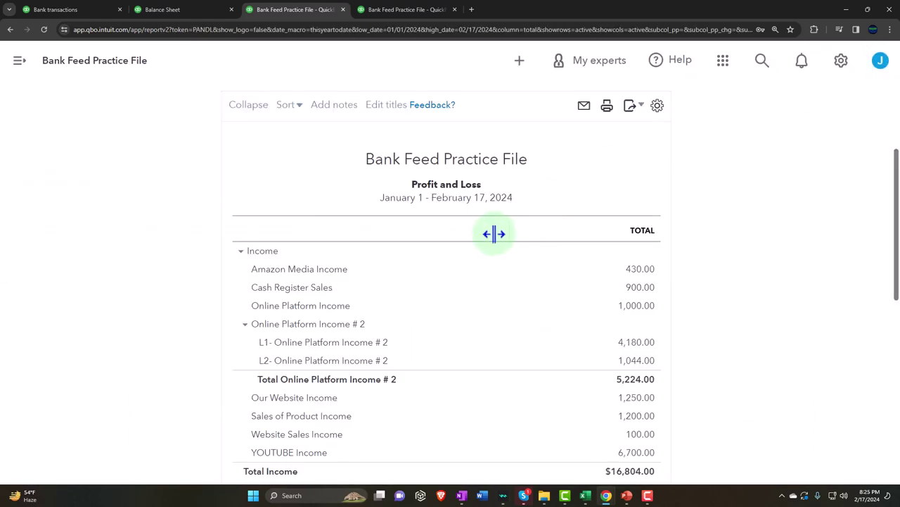
# Step: Display the Profit and Loss report columns by Classes and rerun the report
pyautogui.scroll(3, 114, 261)
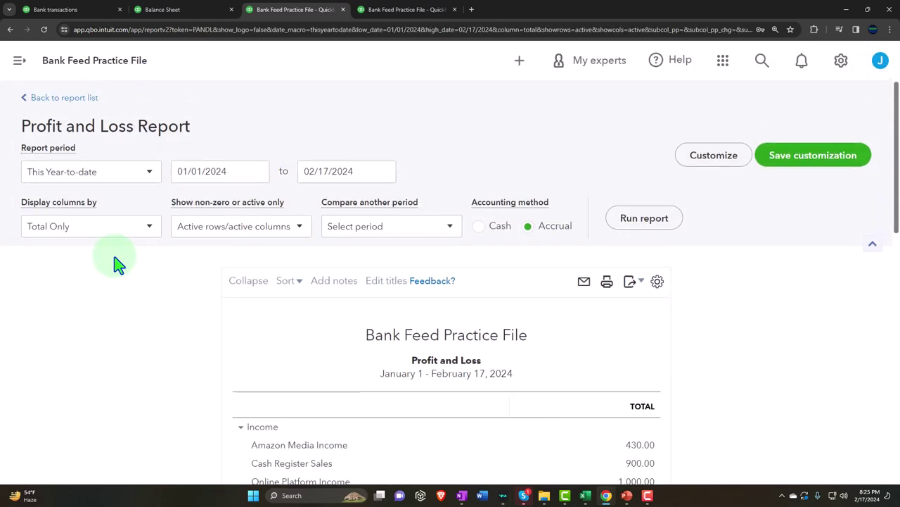
pyautogui.click(149, 233)
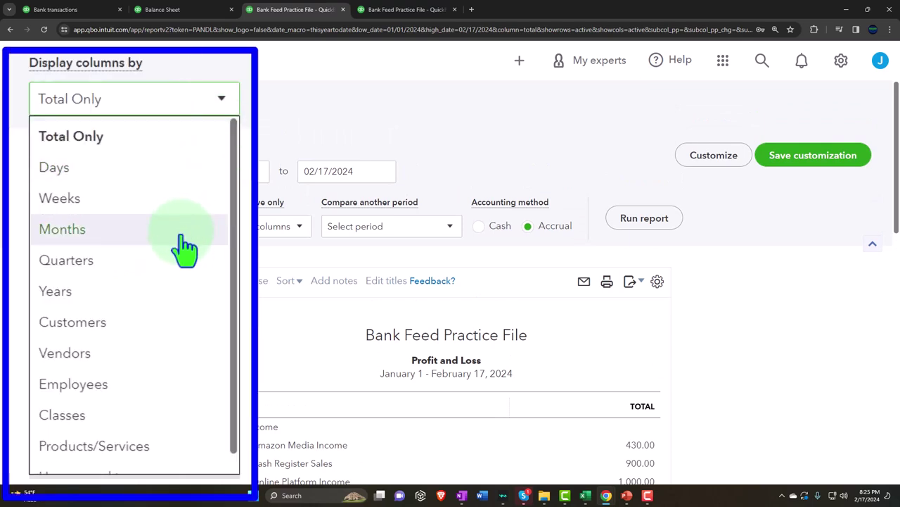
pyautogui.scroll(-1, 125, 323)
pyautogui.click(138, 399)
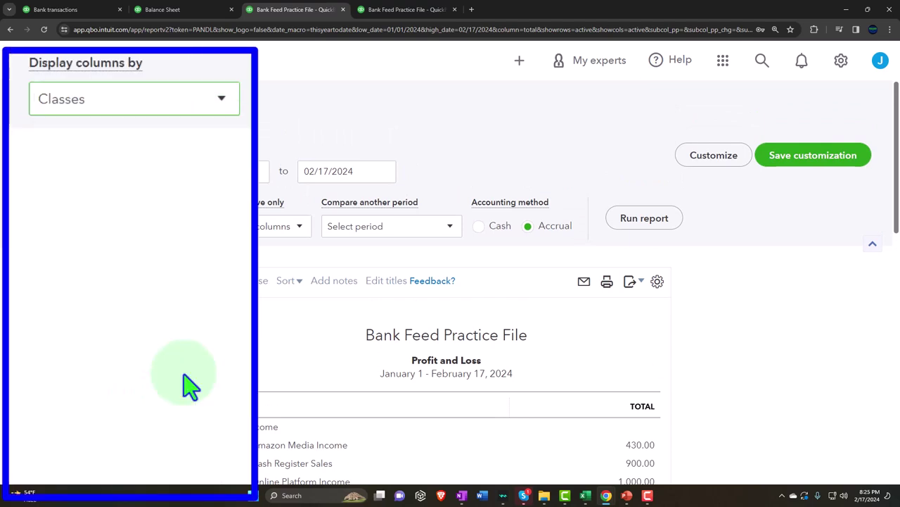
pyautogui.click(643, 223)
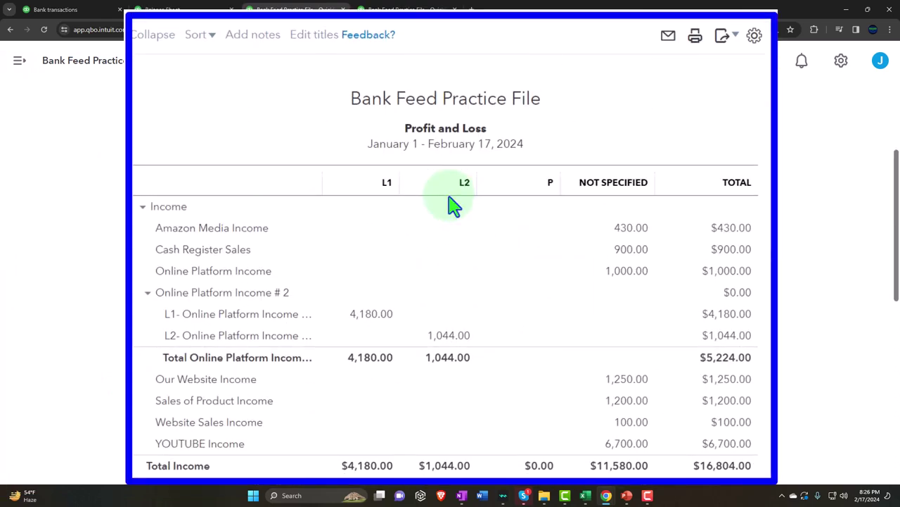
# Step: Examine the Profit and Loss income and expense rows across the L1, L2, P and Not Specified class columns
pyautogui.scroll(-3, 454, 247)
pyautogui.scroll(-5, 454, 204)
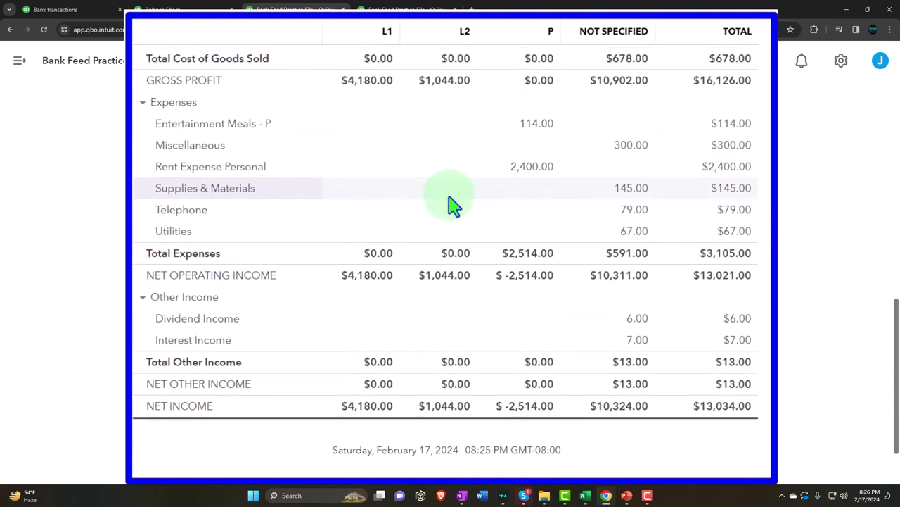
pyautogui.scroll(2, 454, 204)
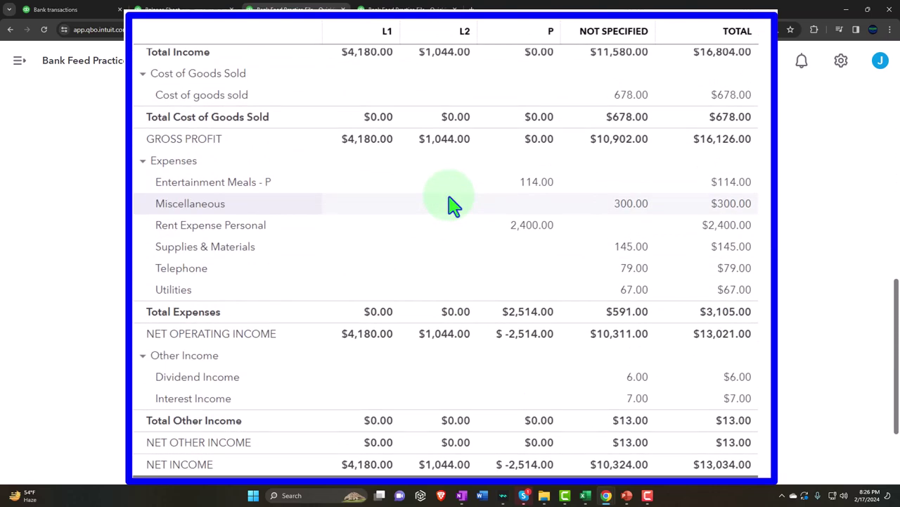
pyautogui.scroll(2, 454, 204)
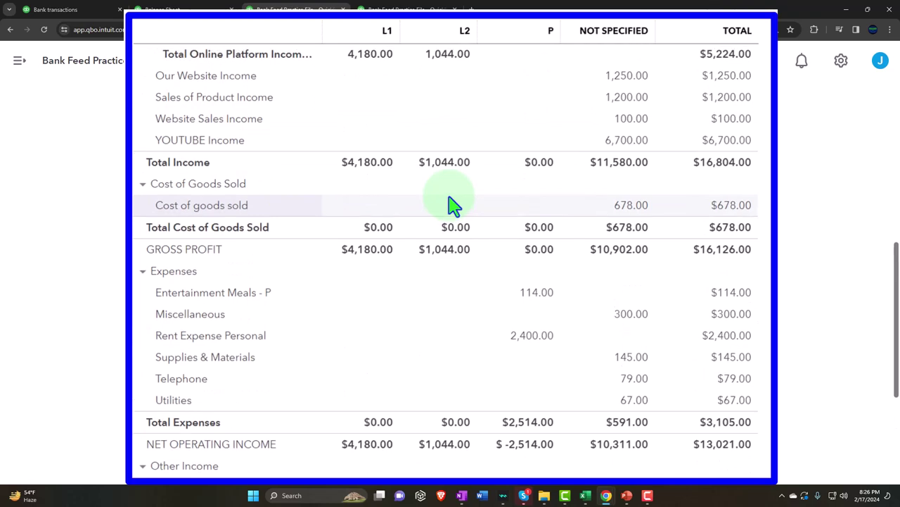
pyautogui.scroll(2, 454, 204)
pyautogui.scroll(2, 453, 204)
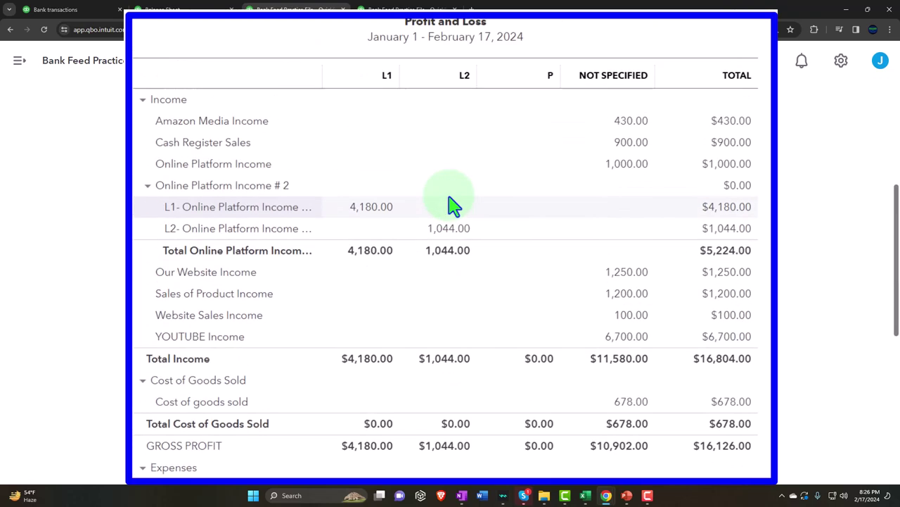
pyautogui.scroll(-4, 453, 204)
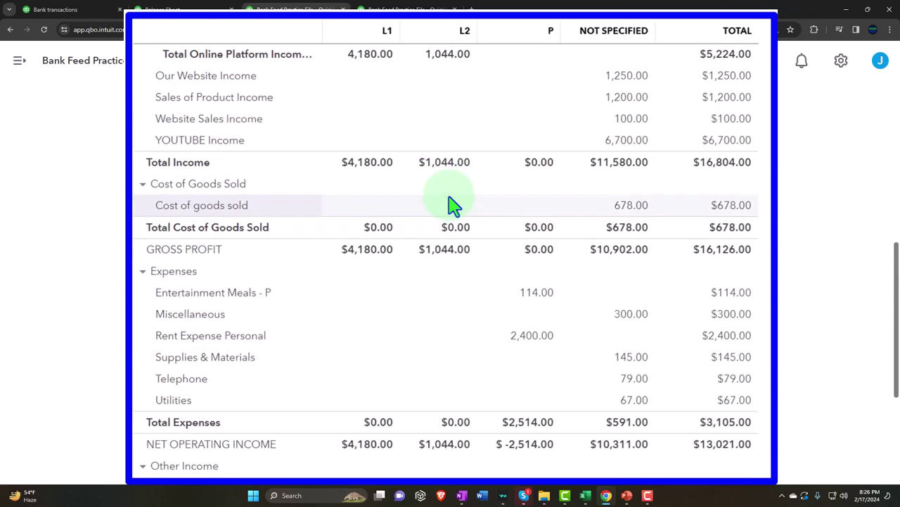
pyautogui.scroll(-3, 454, 204)
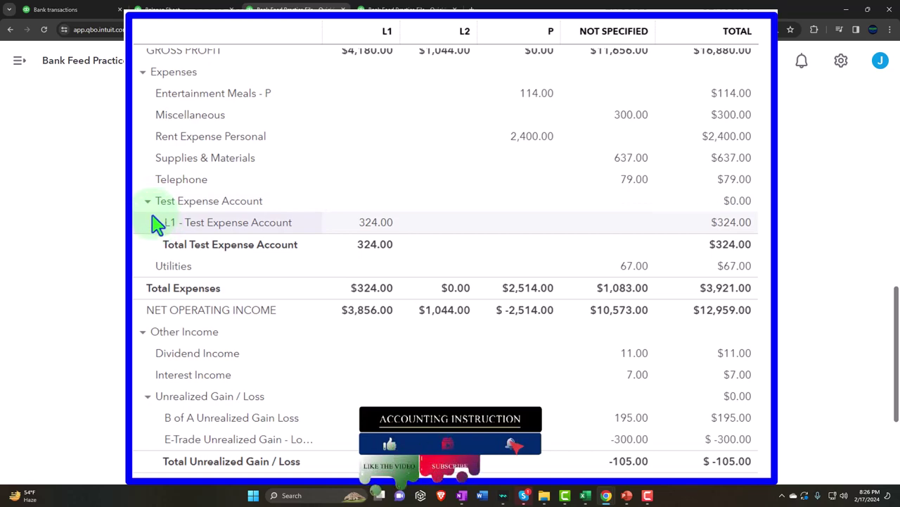
# Step: Return to the bank transactions and open the 03/27/2024 Test Expense NA entry for -$82.00
pyautogui.click(71, 10)
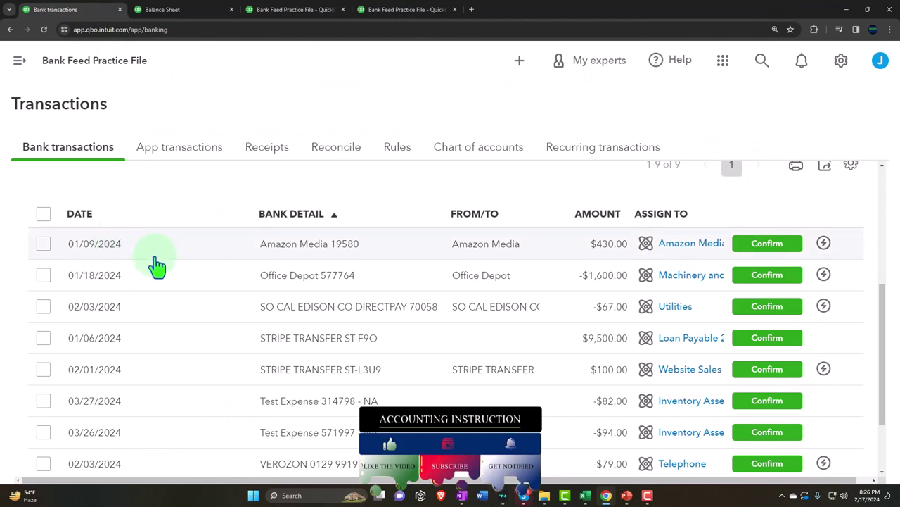
pyautogui.hotkey('ctrl', '-')
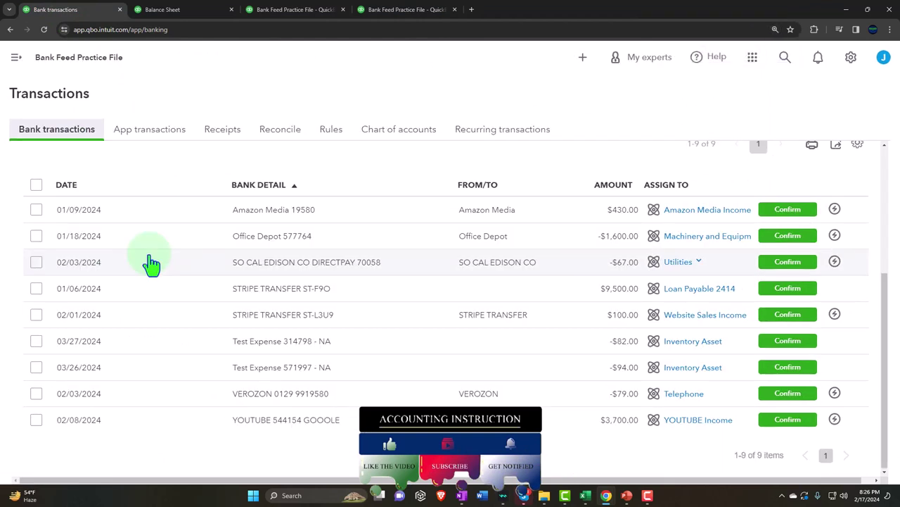
pyautogui.click(150, 342)
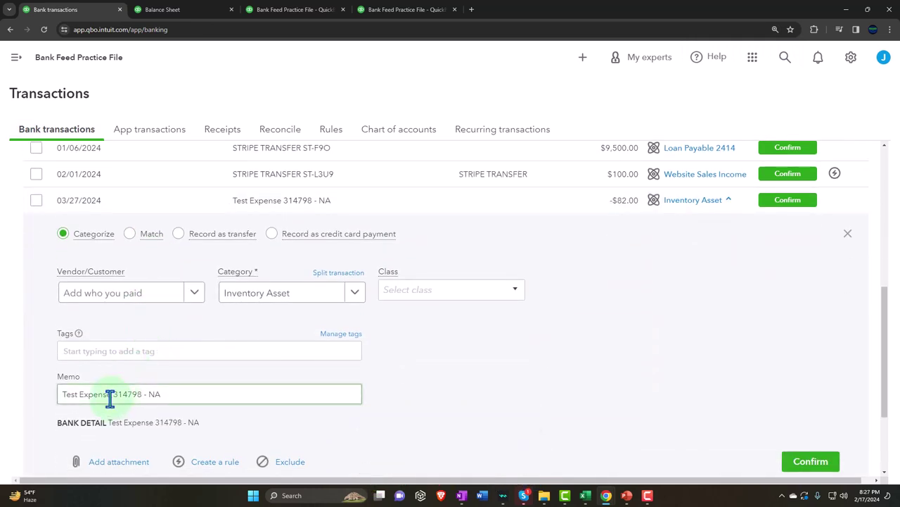
# Step: Add a new vendor named Test Expense - NA to the 03/27/2024 transaction, basing the name on the memo text, and save it
pyautogui.moveTo(111, 394); pyautogui.dragTo(32, 390)
pyautogui.hotkey('ctrl', 'c')
pyautogui.click(88, 294)
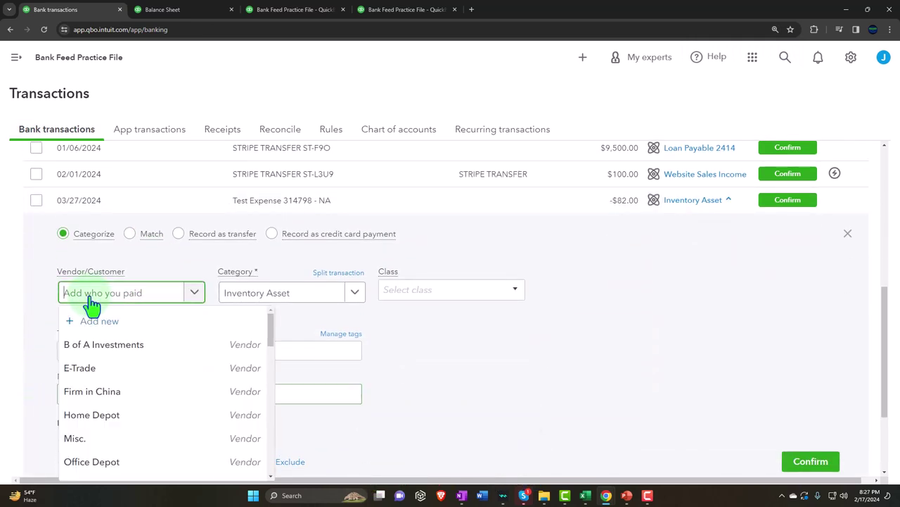
pyautogui.hotkey('ctrl', 'v')
pyautogui.write('-')
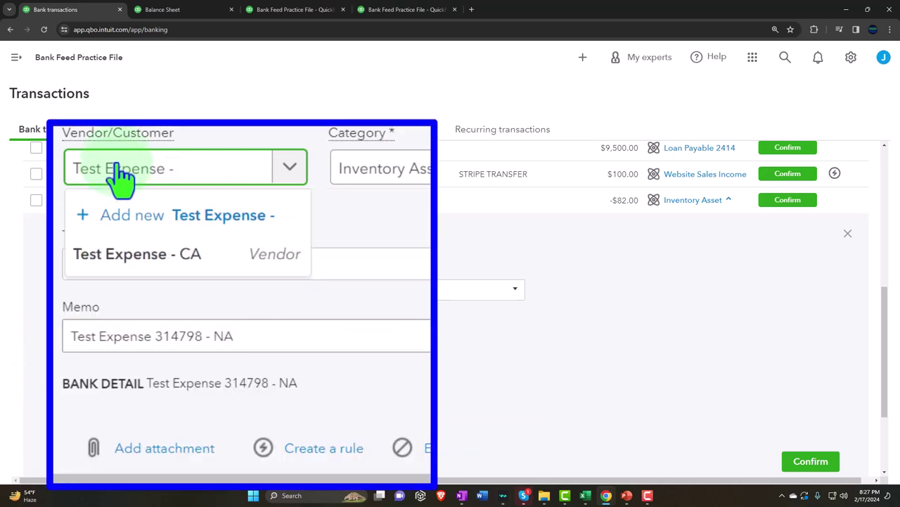
pyautogui.write(' NA')
pyautogui.press('Return')
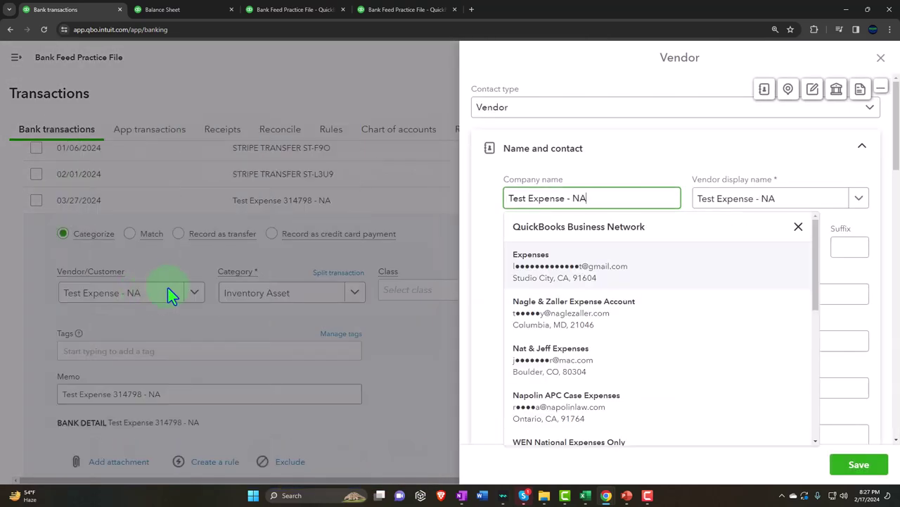
pyautogui.press('Tab')
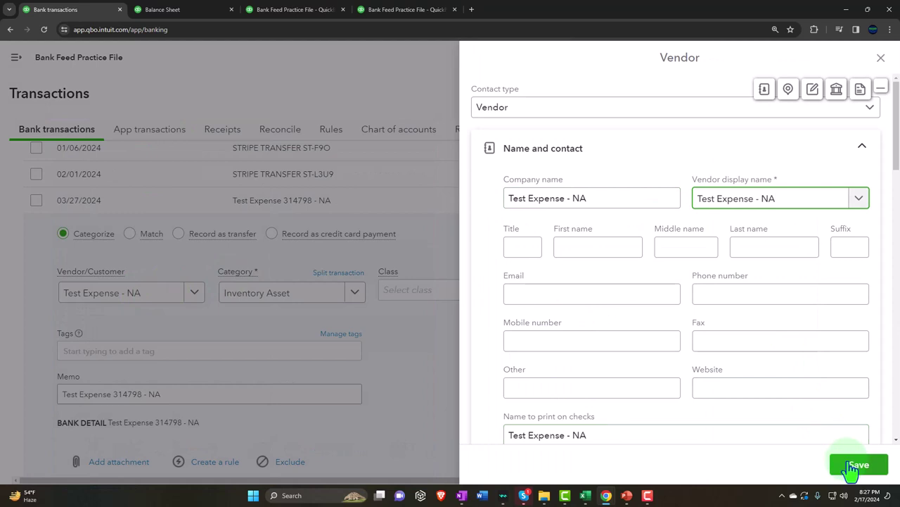
pyautogui.click(855, 465)
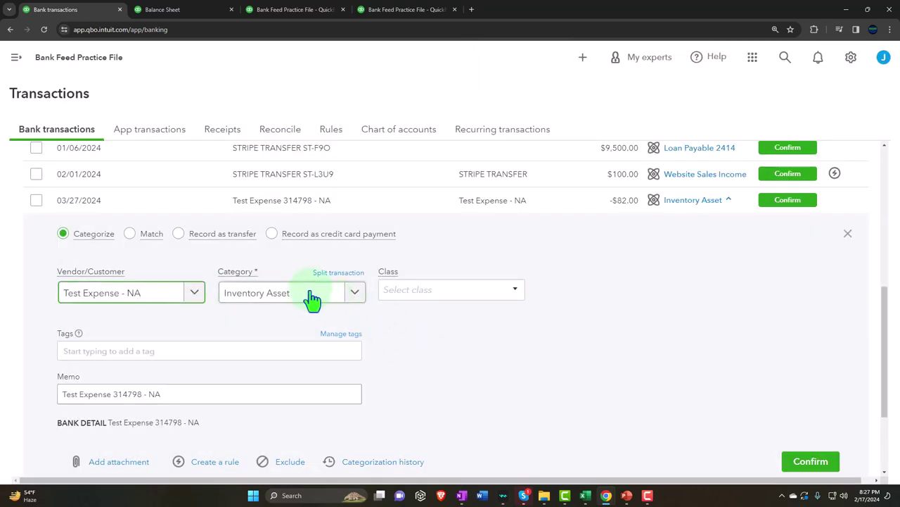
# Step: Categorize the 03/27/2024 Test Expense NA transaction to L2 - Test Expense Account and assign it class L2
pyautogui.click(312, 299)
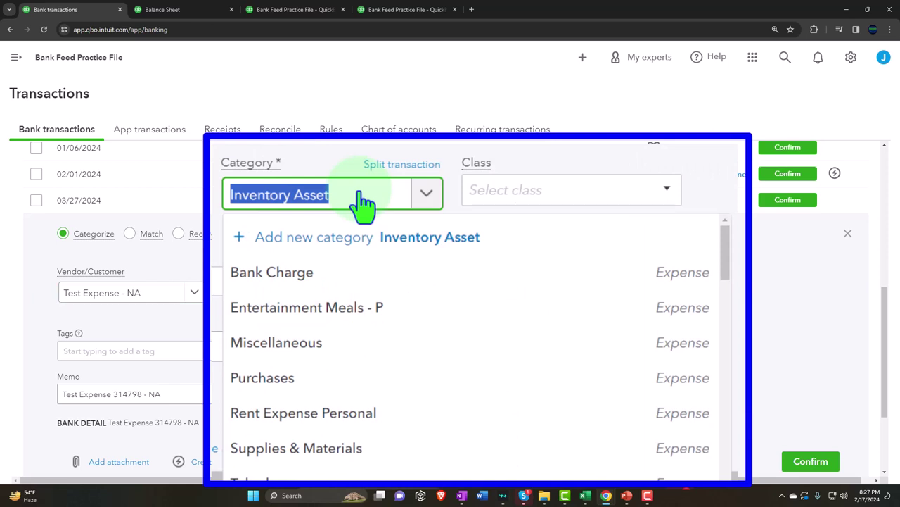
pyautogui.write('I')
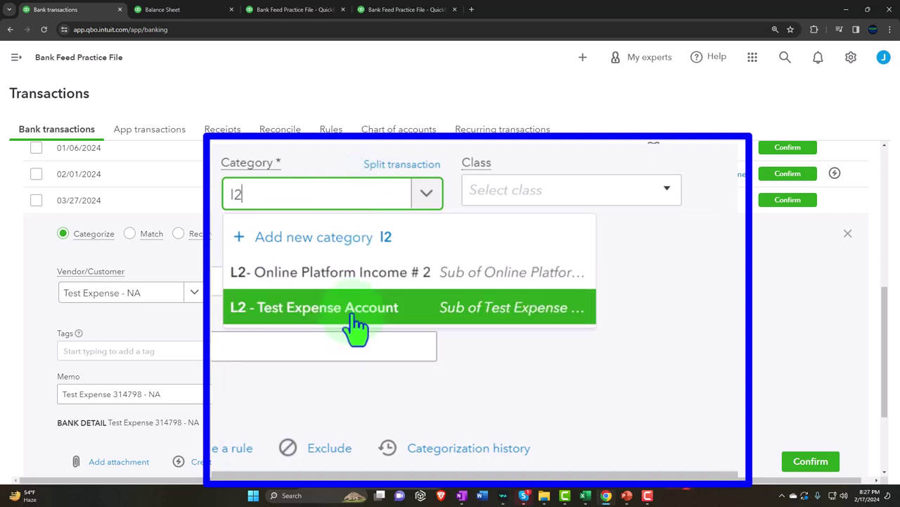
pyautogui.click(352, 320)
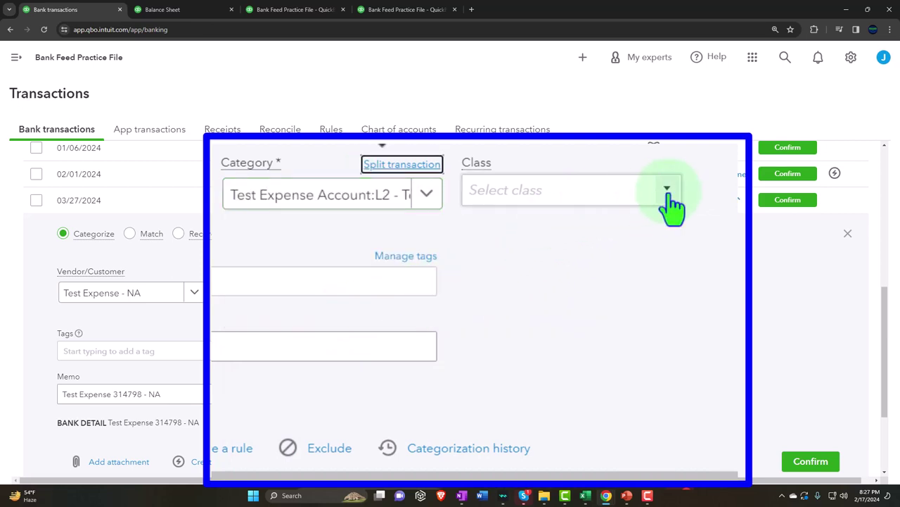
pyautogui.click(515, 289)
pyautogui.click(492, 353)
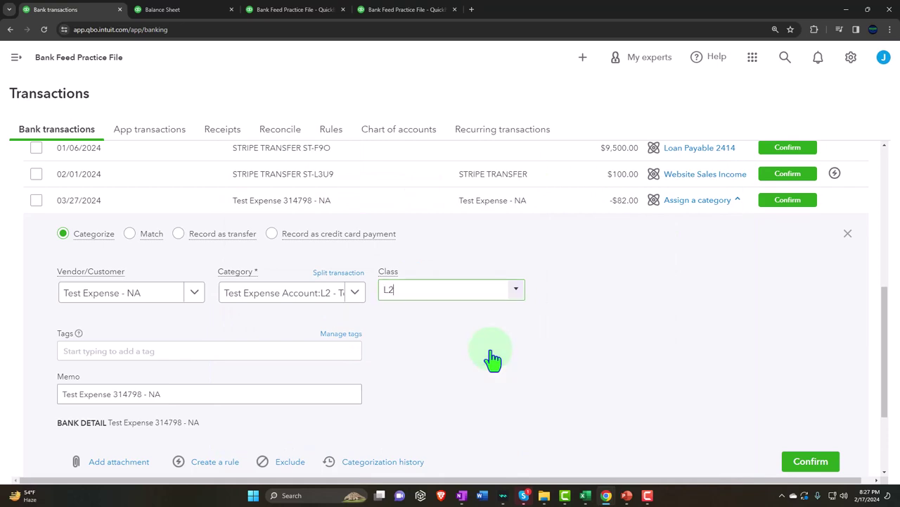
# Step: Start a new rule from the 03/27/2024 transaction and name it Test Expense L2
pyautogui.scroll(-1, 493, 360)
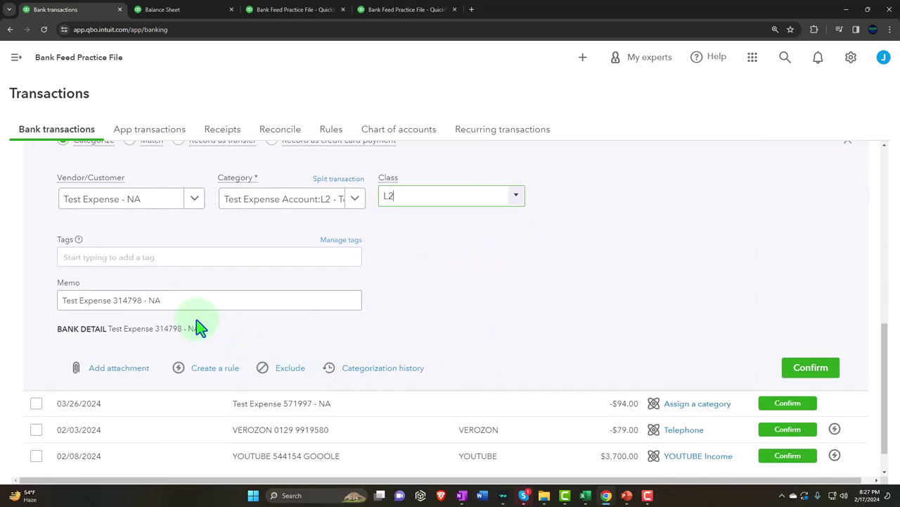
pyautogui.click(212, 367)
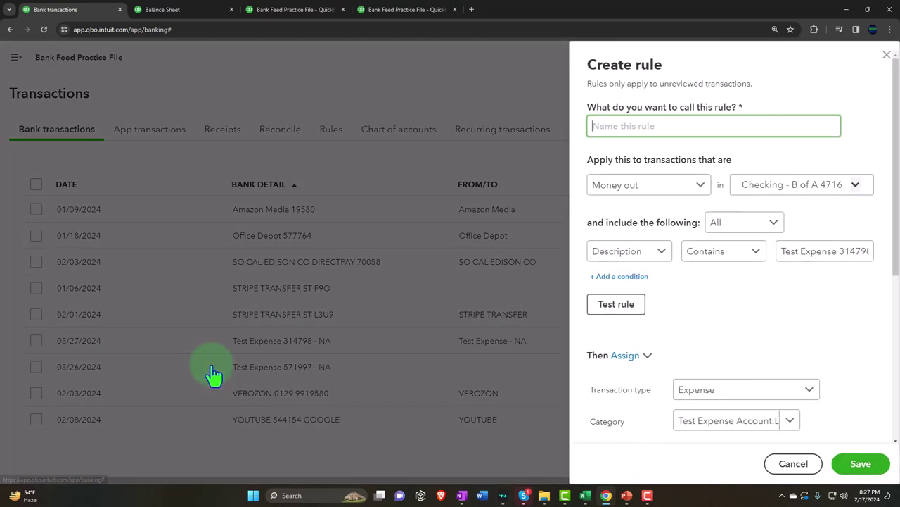
pyautogui.click(630, 131)
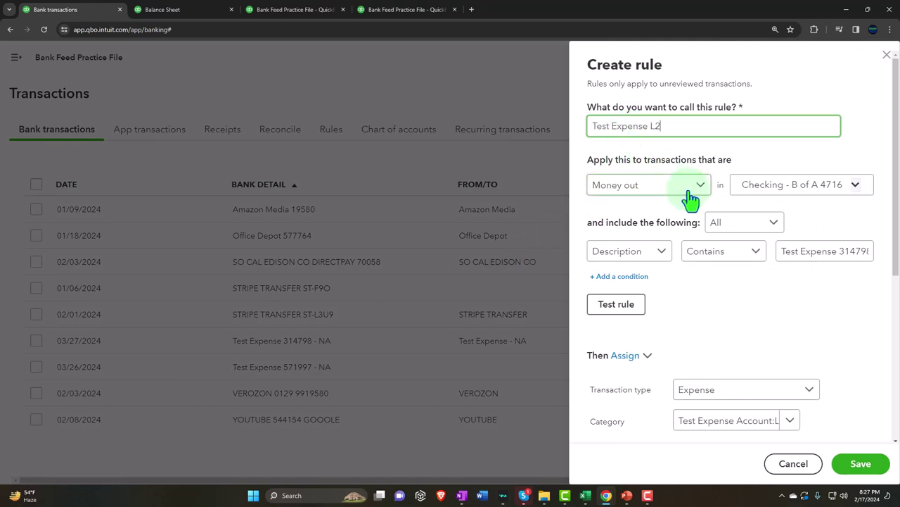
# Step: Shorten the rule's description condition to contain only Test Expense and test the rule
pyautogui.click(814, 256)
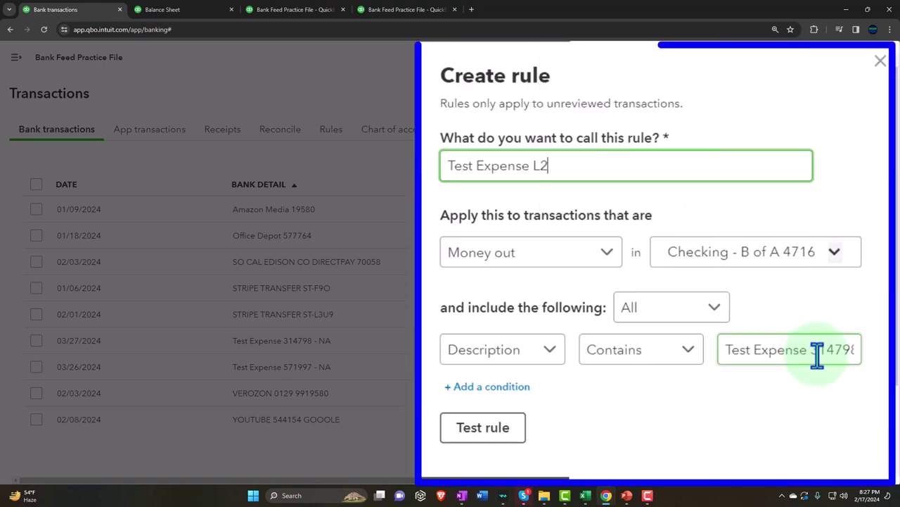
pyautogui.write('Test Expense 31479')
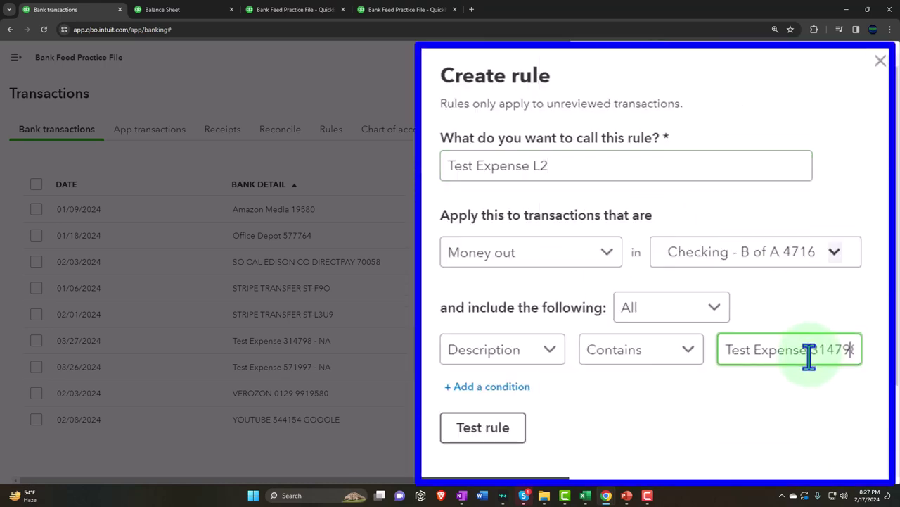
pyautogui.write('8 - NA')
pyautogui.press('BackSpace')
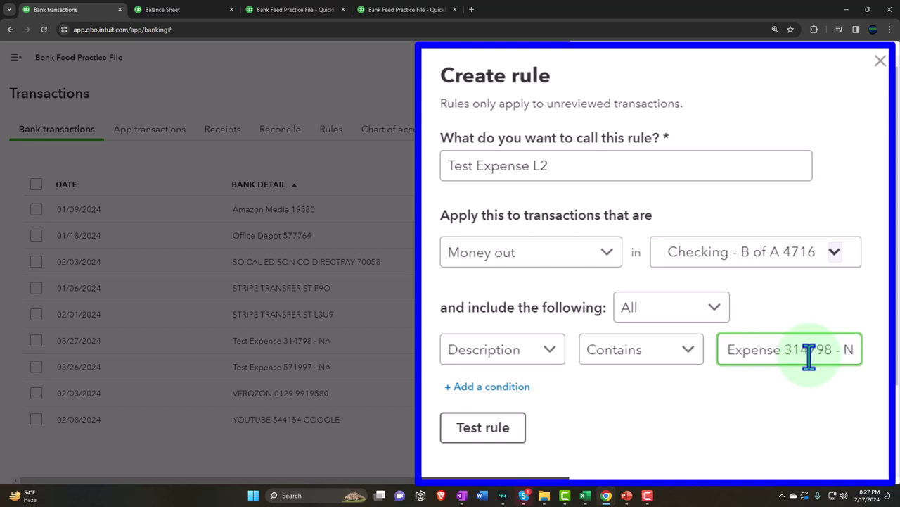
pyautogui.press('BackSpace')
pyautogui.press('BackSpace')
pyautogui.press('BackSpace')
pyautogui.press('BackSpace')
pyautogui.press('BackSpace')
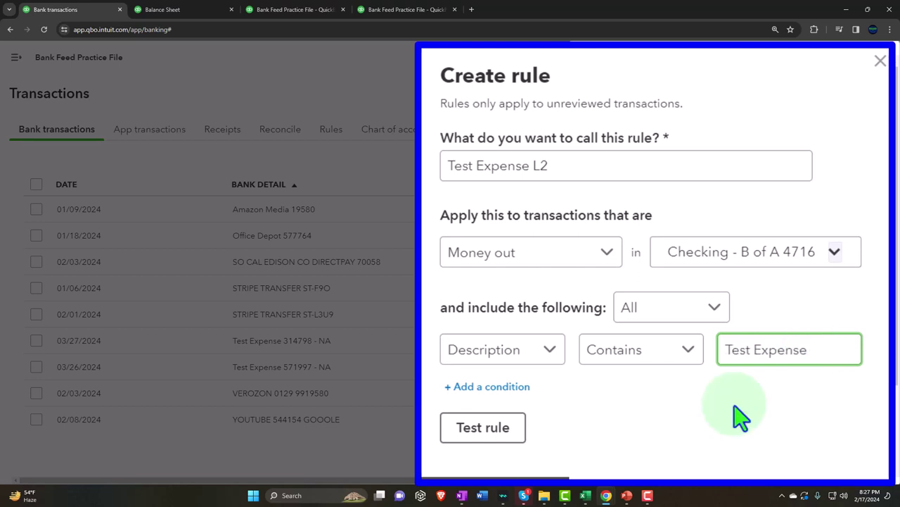
pyautogui.click(487, 436)
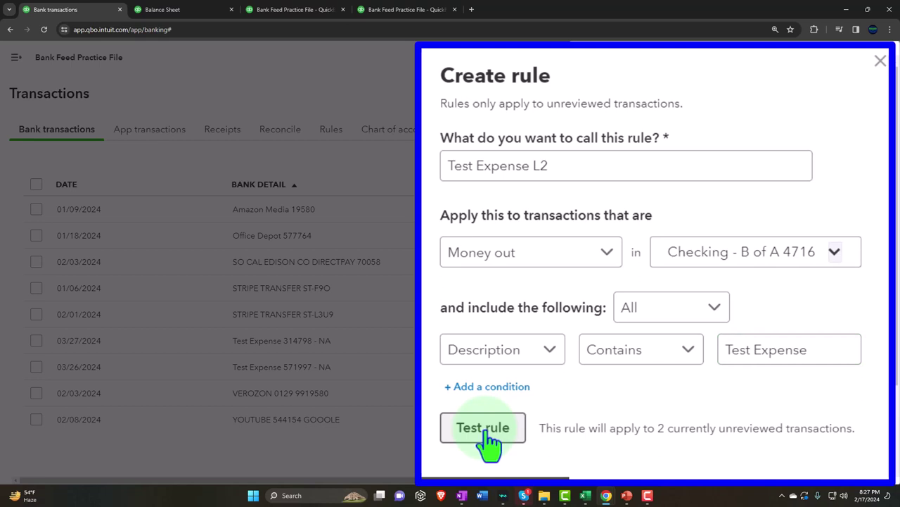
# Step: Add a second condition requiring the description to contain NA and test the rule again
pyautogui.click(484, 387)
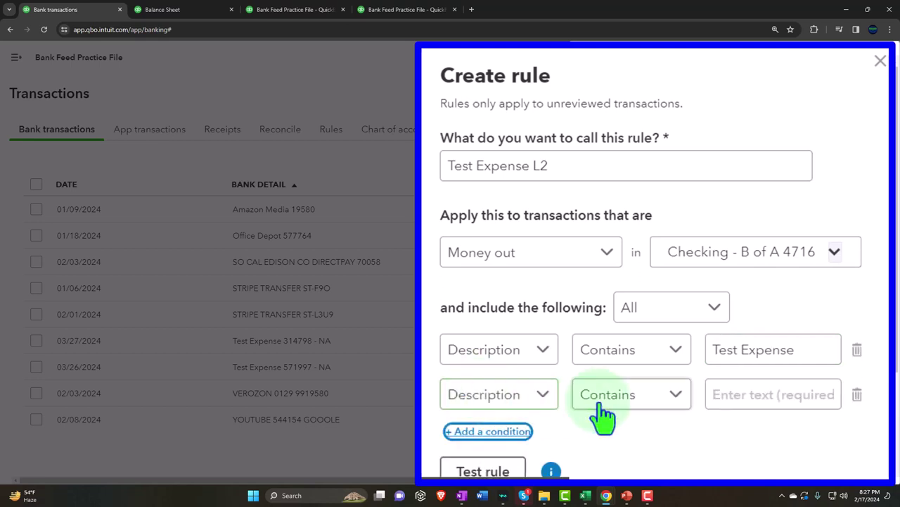
pyautogui.click(740, 395)
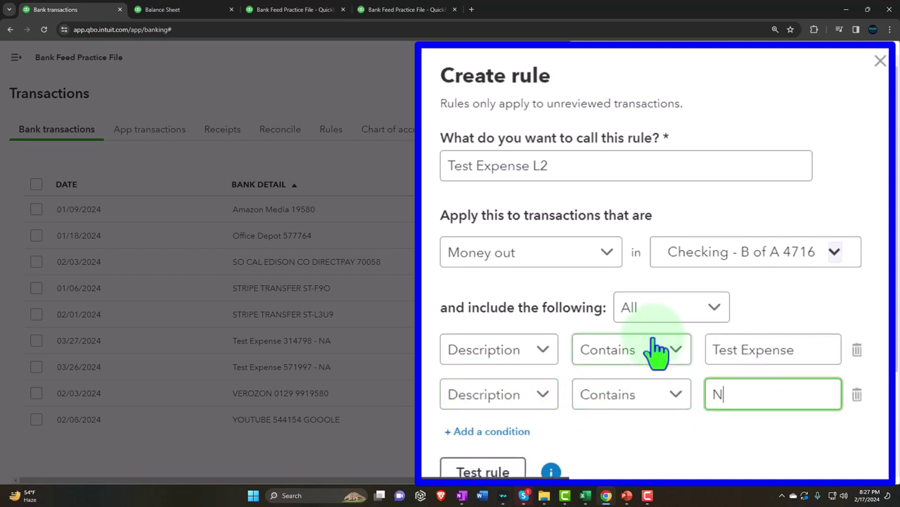
pyautogui.click(483, 471)
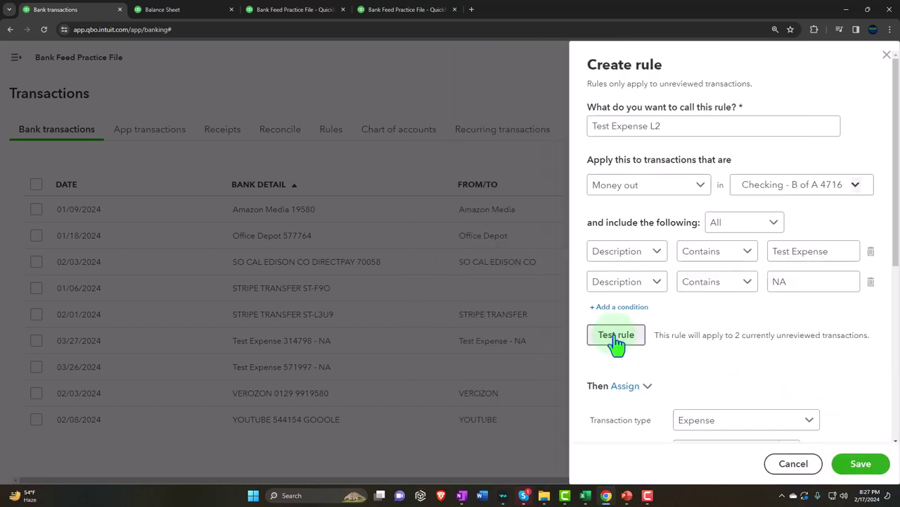
# Step: Review the rule's assigned category and class L2, and save the Test Expense L2 rule
pyautogui.scroll(-2, 617, 341)
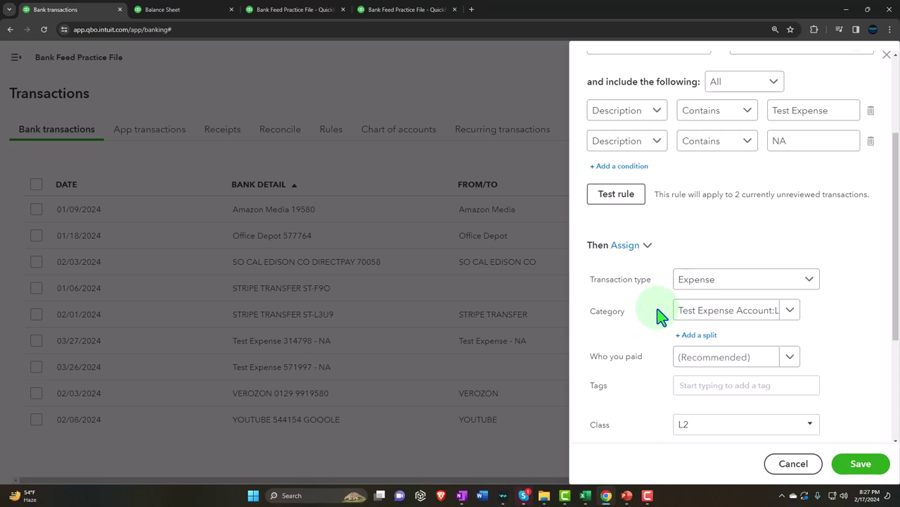
pyautogui.scroll(-2, 661, 316)
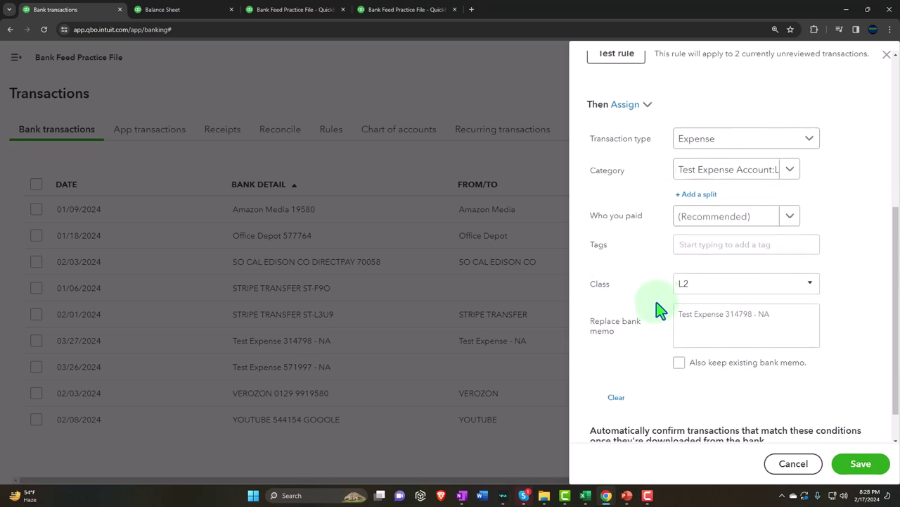
pyautogui.scroll(-1, 662, 308)
pyautogui.click(847, 467)
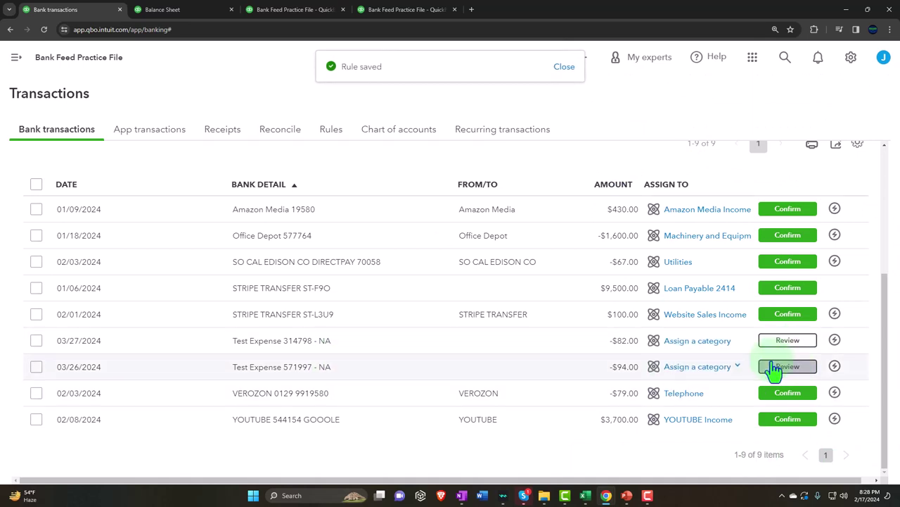
# Step: Select the 03/27/2024 and 03/26/2024 Test Expense NA transactions and confirm them together
pyautogui.click(29, 331)
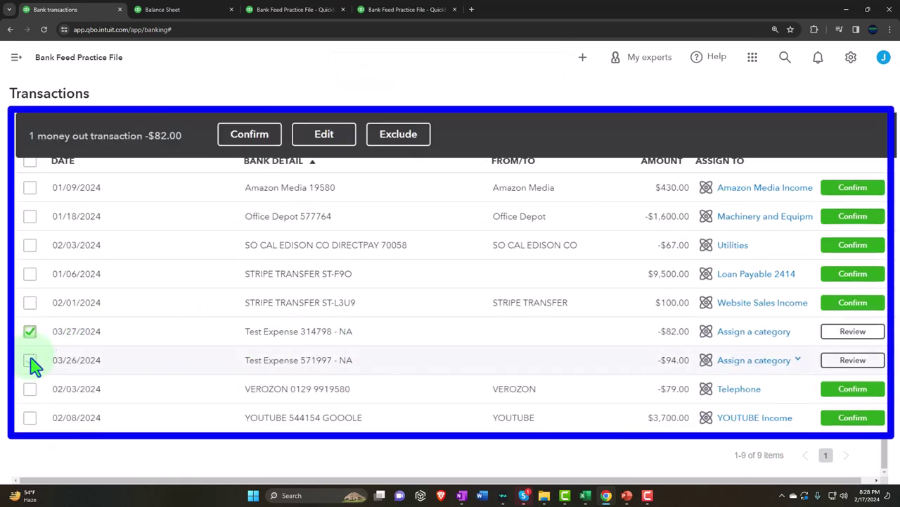
pyautogui.click(30, 360)
pyautogui.click(252, 139)
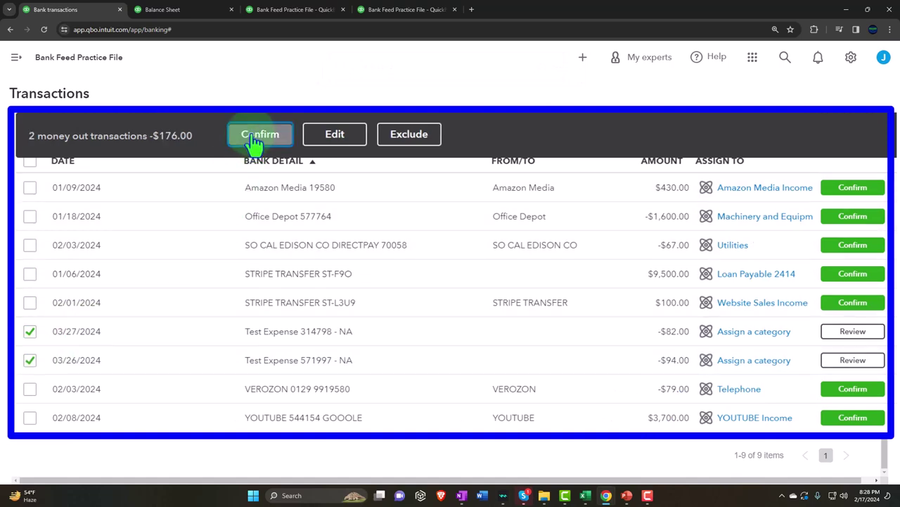
# Step: Drill into the March 2024 checking balance on the Balance Sheet, check the Test Expense NA entries, and return to the report
pyautogui.click(169, 9)
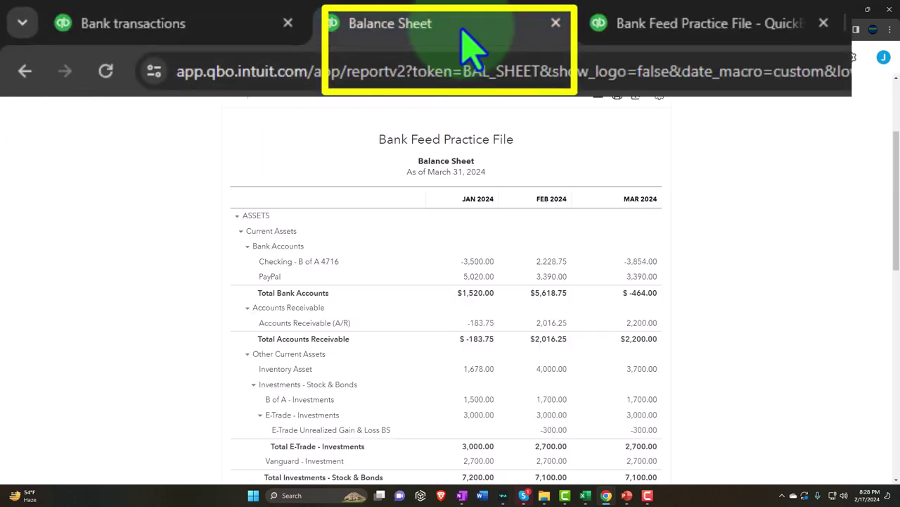
pyautogui.scroll(2, 392, 209)
pyautogui.scroll(-2, 507, 239)
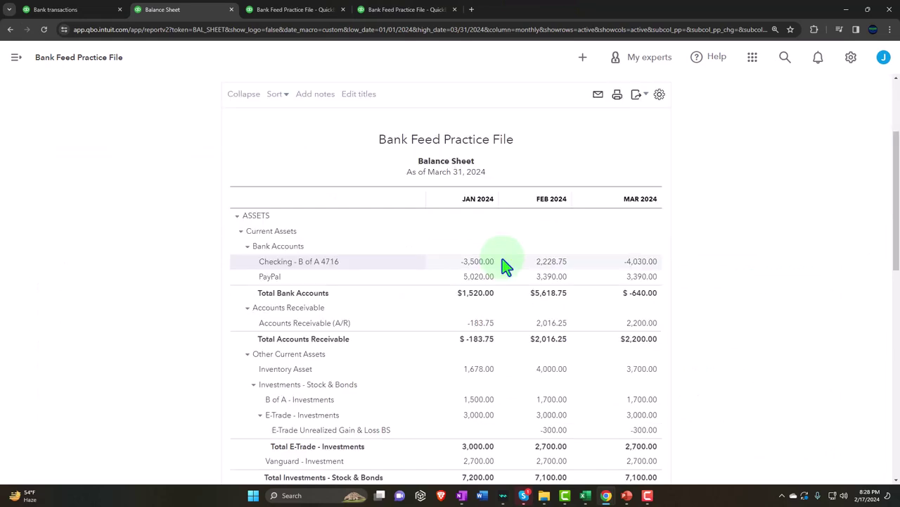
pyautogui.hotkey('ctrl', '+')
pyautogui.scroll(-1, 610, 325)
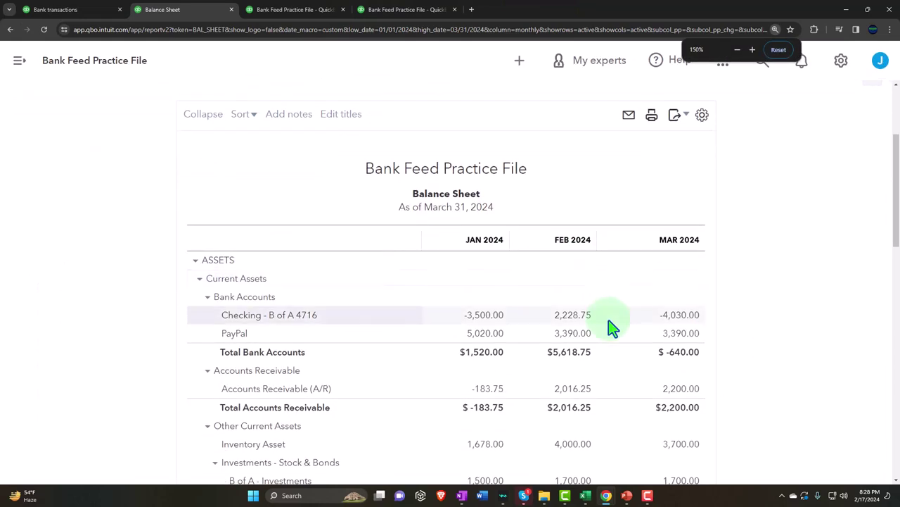
pyautogui.click(673, 315)
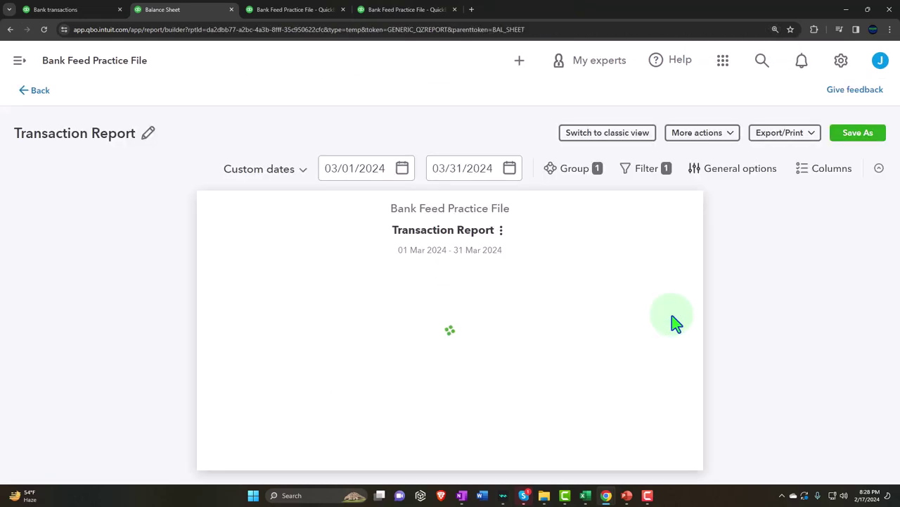
pyautogui.hotkey('ctrl', '-')
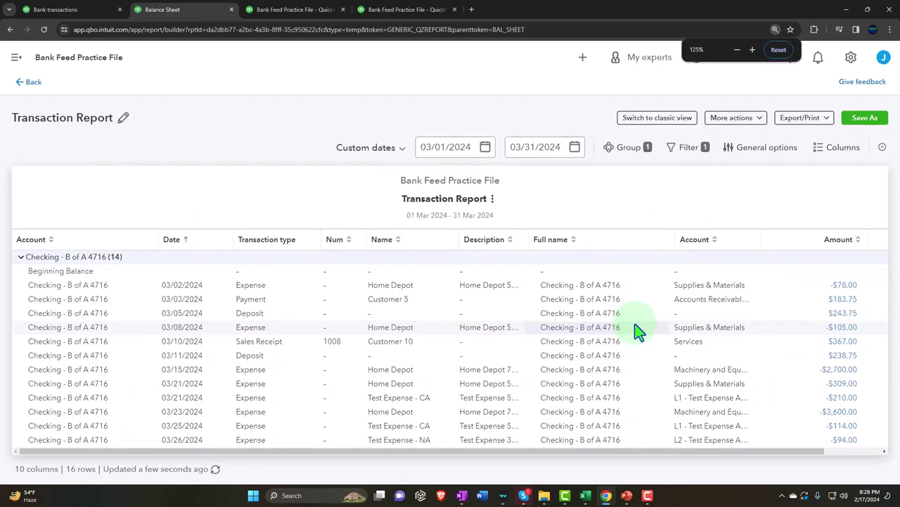
pyautogui.scroll(-2, 636, 330)
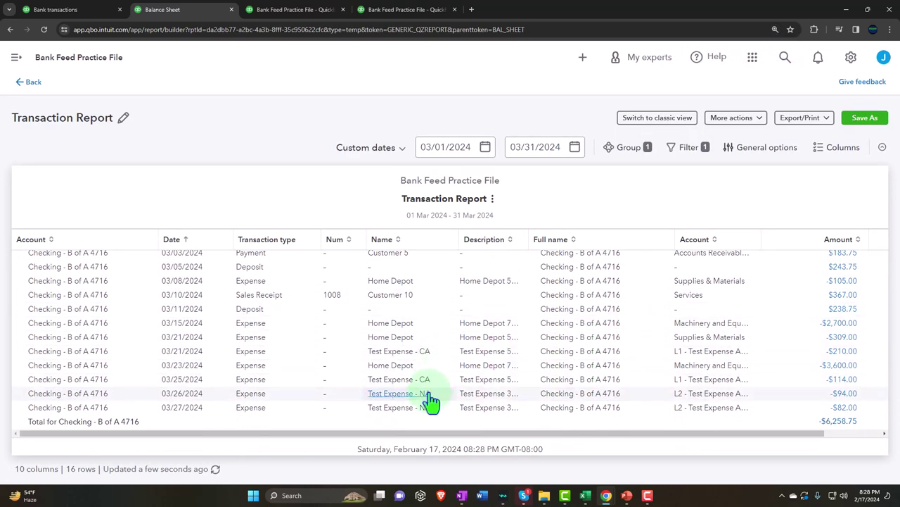
pyautogui.click(29, 83)
# Step: Switch to the Profit and Loss report by class and rerun it
pyautogui.click(331, 10)
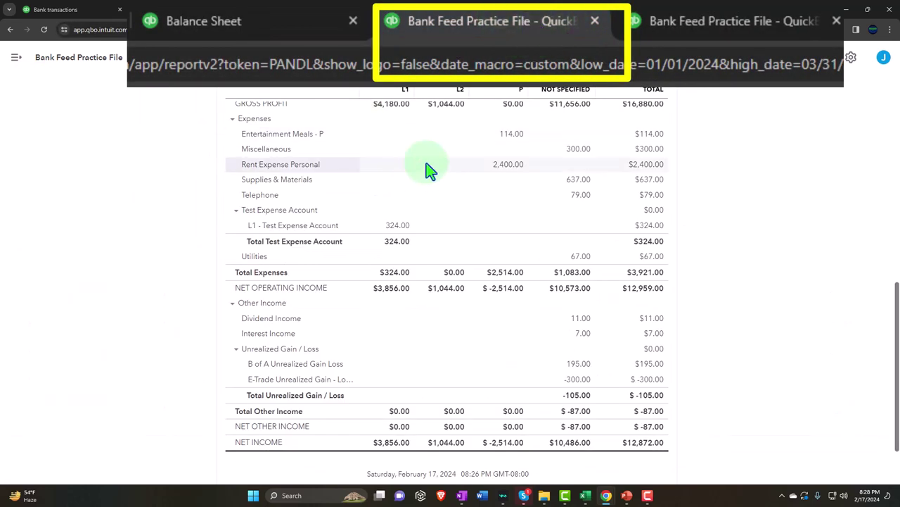
pyautogui.scroll(5, 429, 168)
pyautogui.click(526, 119)
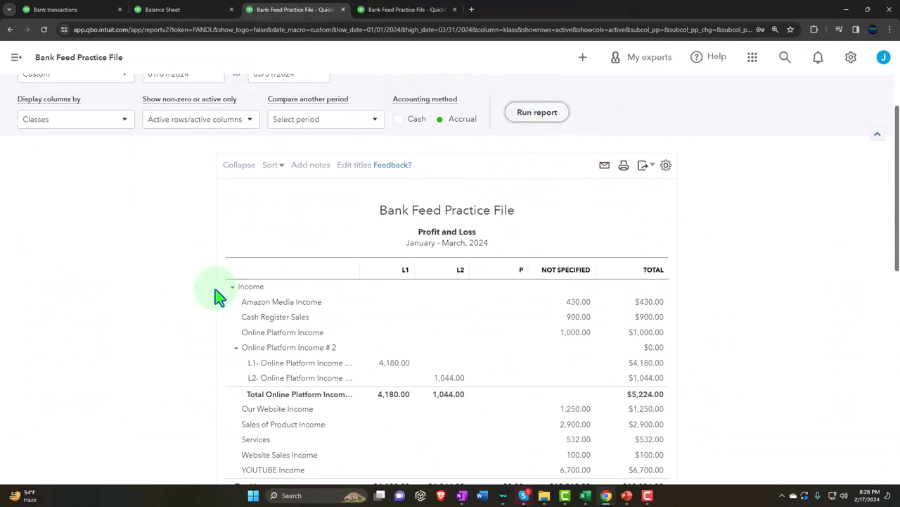
# Step: Examine the Profit and Loss expenses by class, collapsing and re-expanding Test Expense Account to compare its L1 and L2 sub-accounts
pyautogui.scroll(-1, 190, 294)
pyautogui.hotkey('ctrl', '+')
pyautogui.scroll(-5, 173, 291)
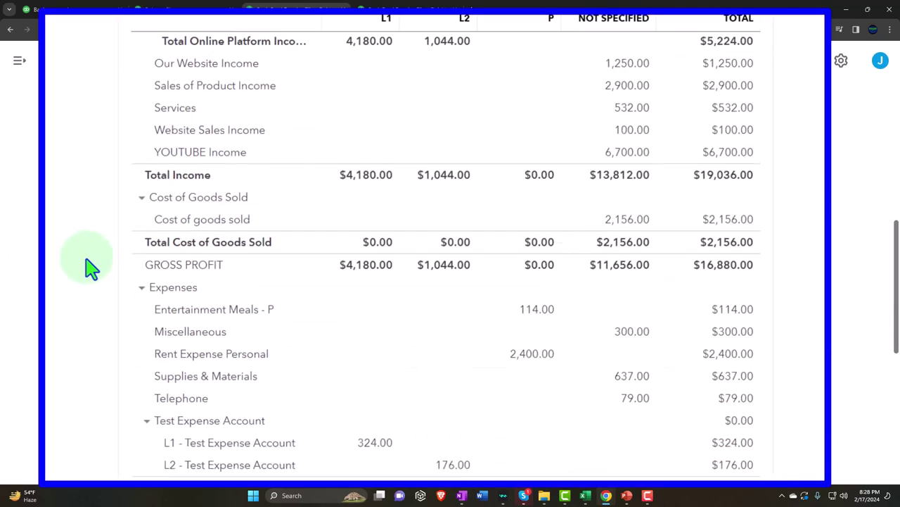
pyautogui.scroll(-1, 91, 267)
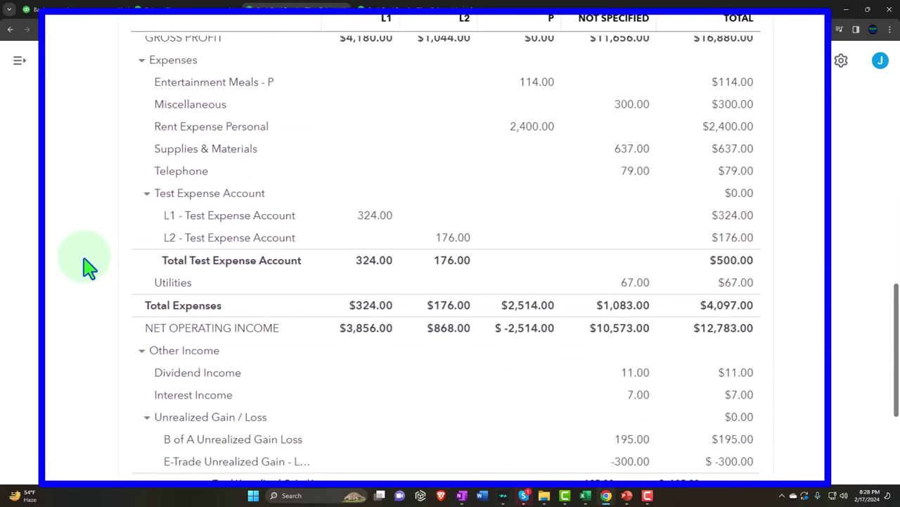
pyautogui.scroll(-1, 87, 266)
pyautogui.scroll(-1, 87, 266)
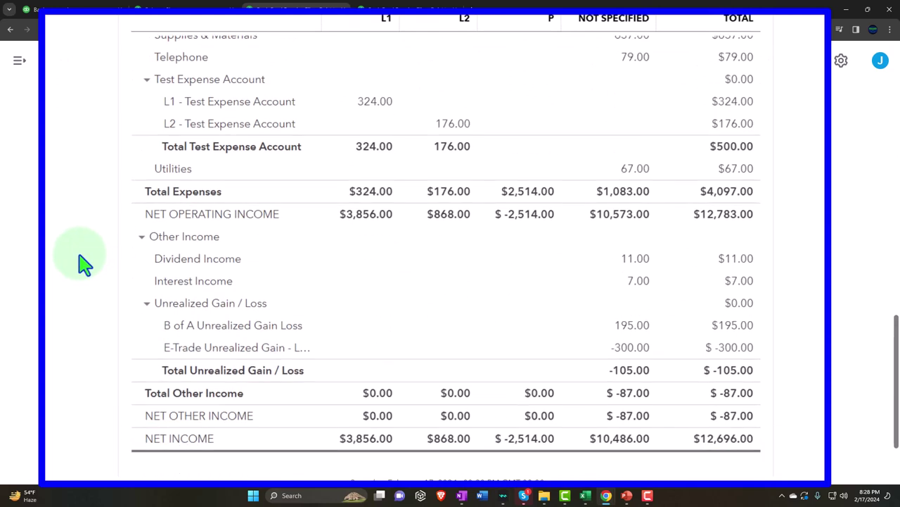
pyautogui.scroll(2, 84, 264)
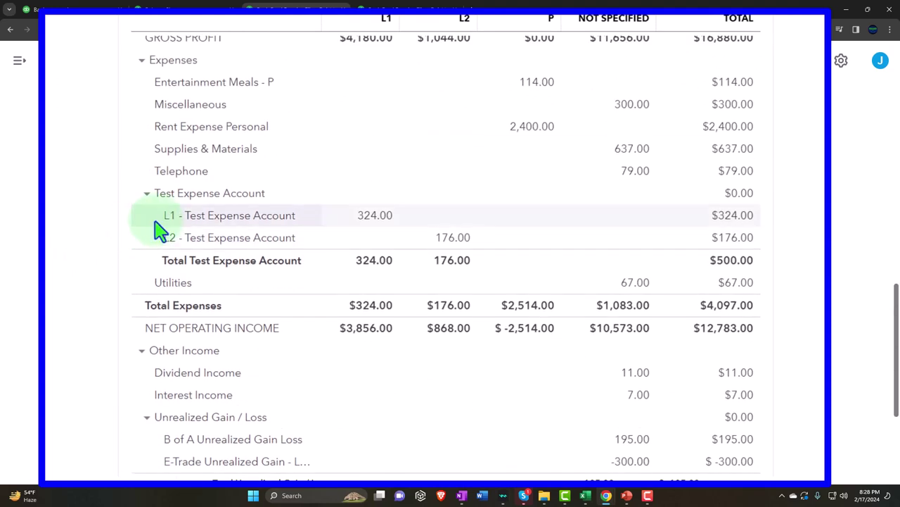
pyautogui.hotkey('ctrl', '+')
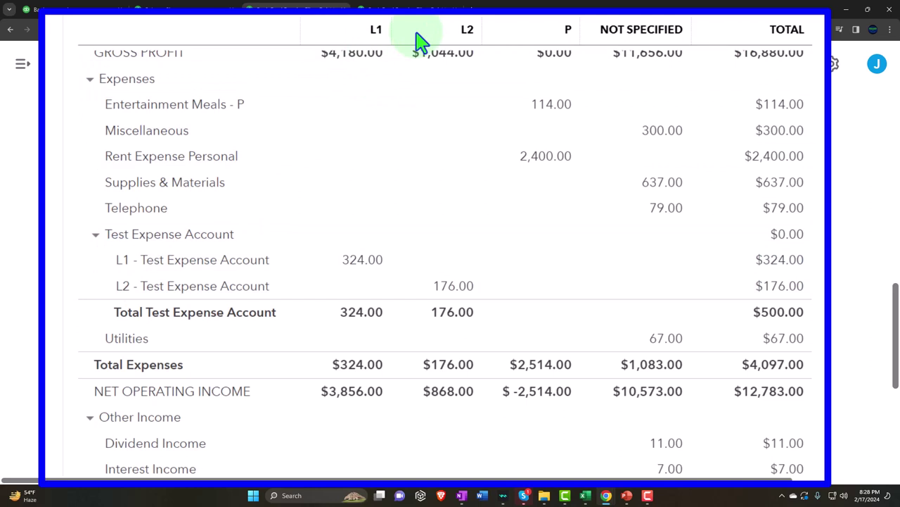
pyautogui.click(95, 234)
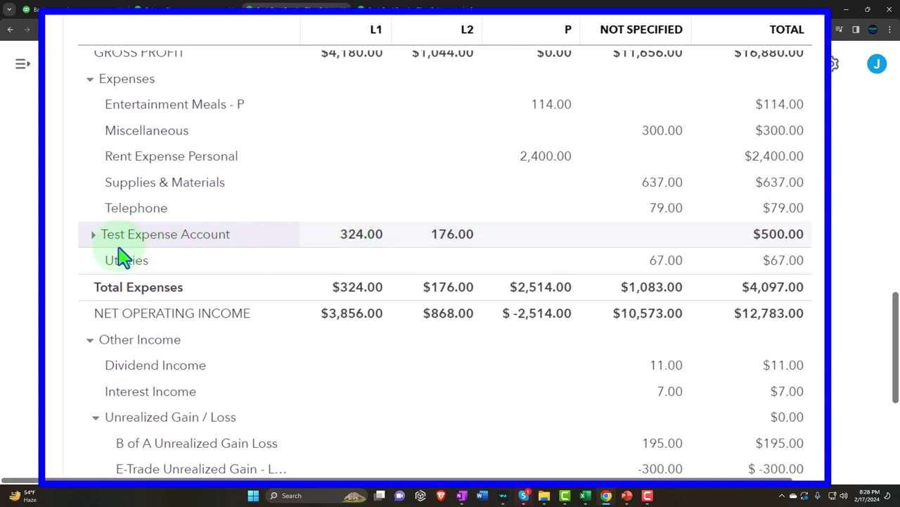
pyautogui.click(94, 235)
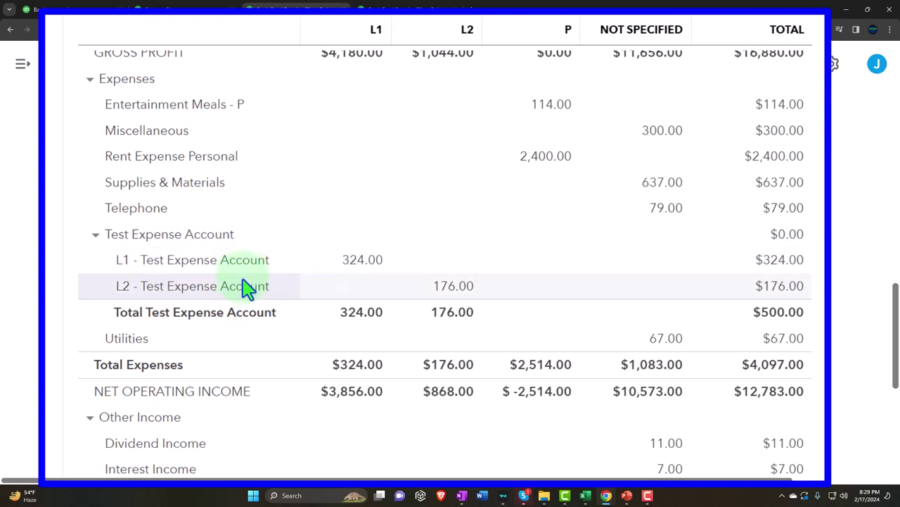
# Step: Collapse and re-expand only the Test Expense Account group to compare its combined class totals with its sub-accounts
pyautogui.click(95, 239)
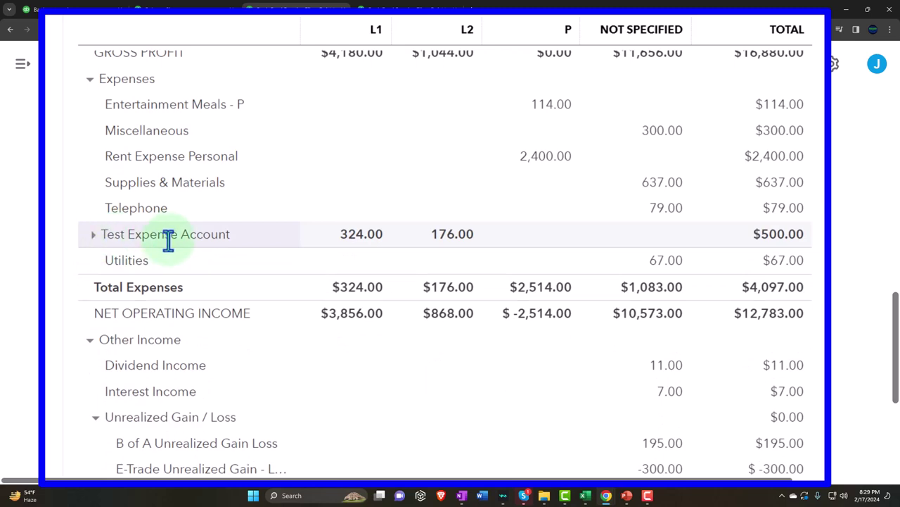
pyautogui.click(94, 239)
pyautogui.scroll(5, 90, 258)
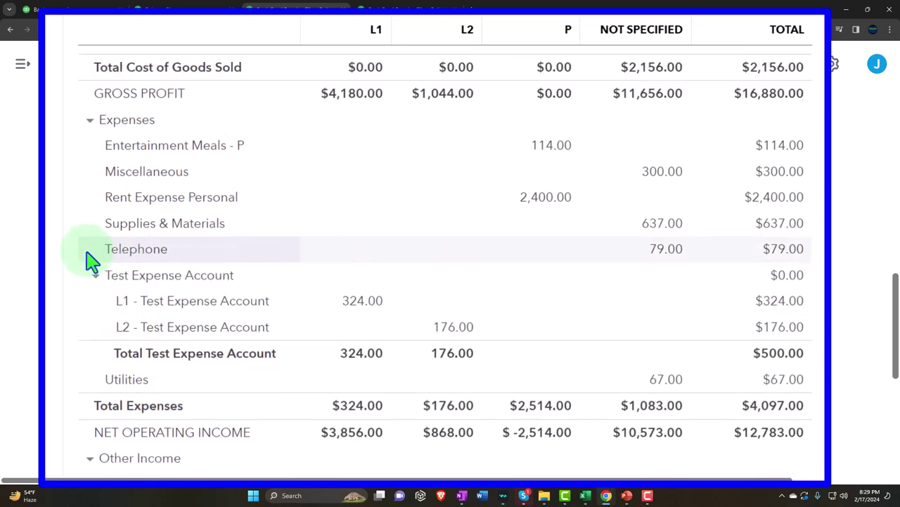
# Step: Collapse all sub-accounts in the Profit and Loss report, review income and expenses by class, and expand them again
pyautogui.scroll(4, 91, 260)
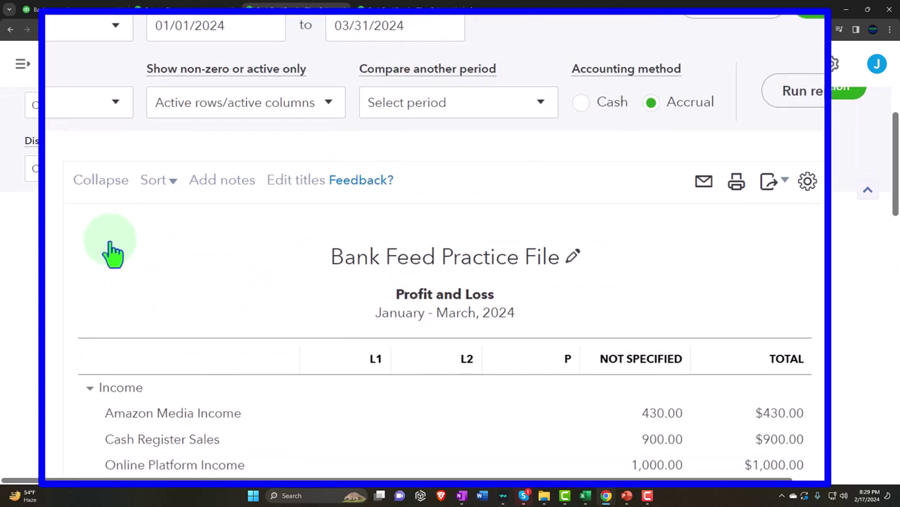
pyautogui.click(106, 188)
pyautogui.scroll(-6, 44, 277)
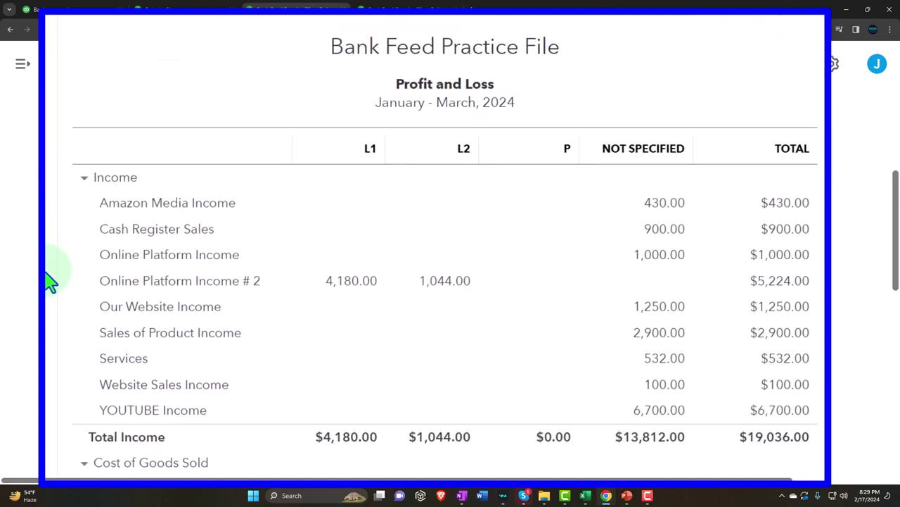
pyautogui.scroll(-5, 49, 281)
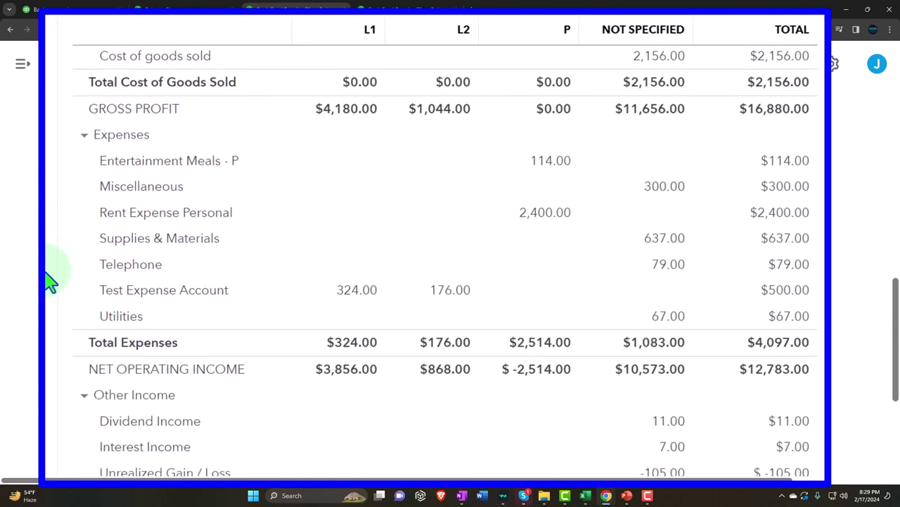
pyautogui.scroll(1, 49, 281)
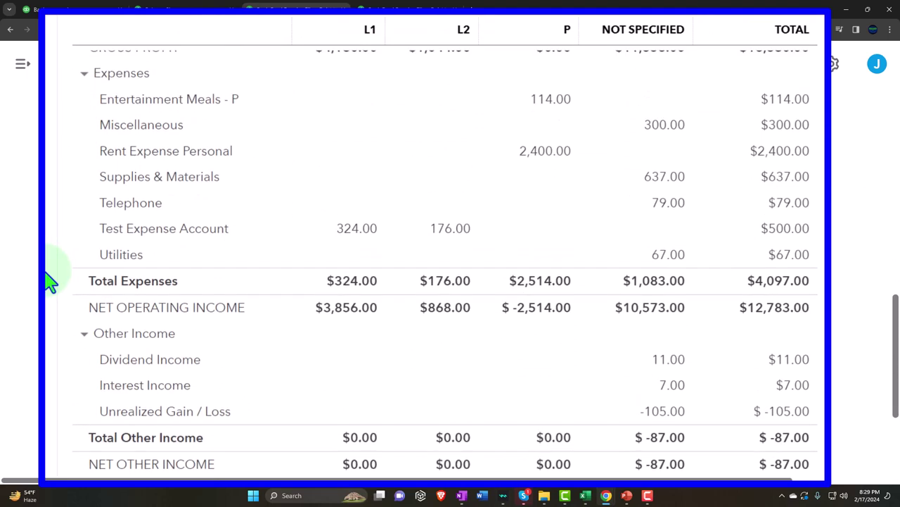
pyautogui.scroll(1, 49, 282)
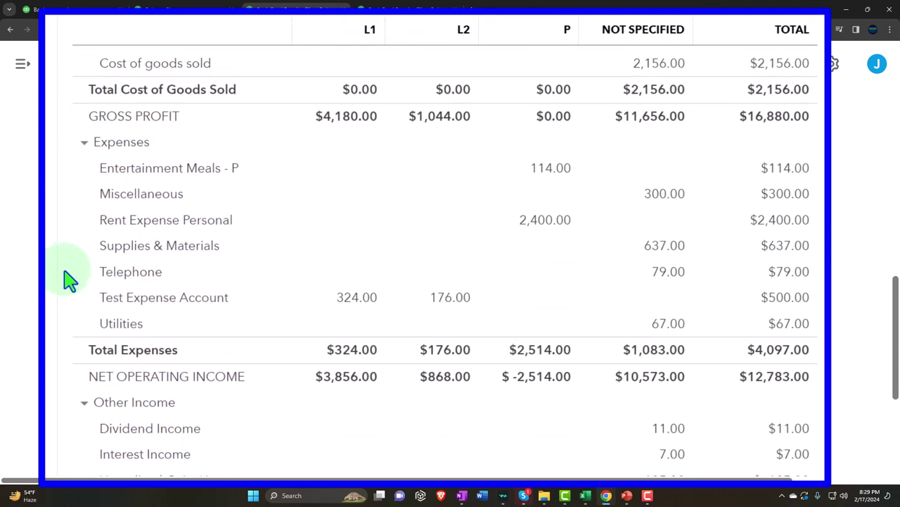
pyautogui.scroll(10, 86, 301)
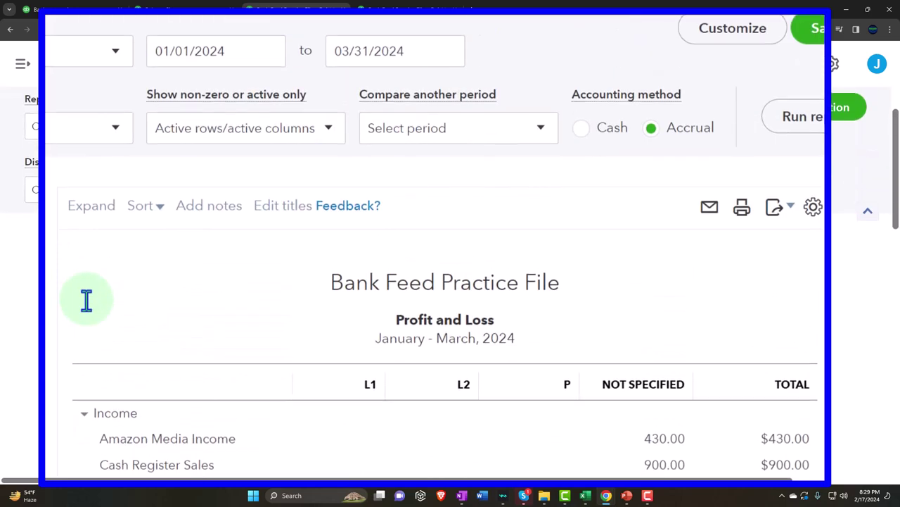
pyautogui.scroll(-2, 91, 328)
pyautogui.click(92, 95)
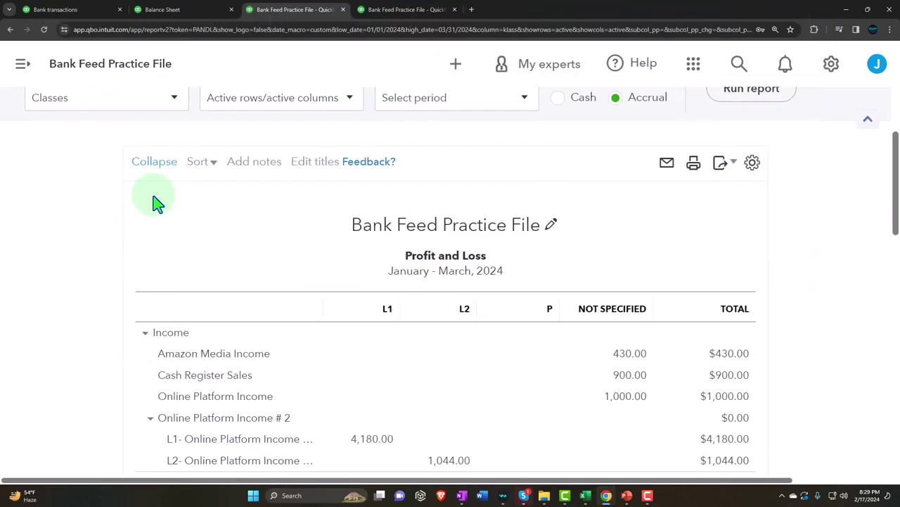
# Step: Return to the bank transactions and toggle Show bank details in the table settings to compare both descriptions, leaving it enabled
pyautogui.click(86, 11)
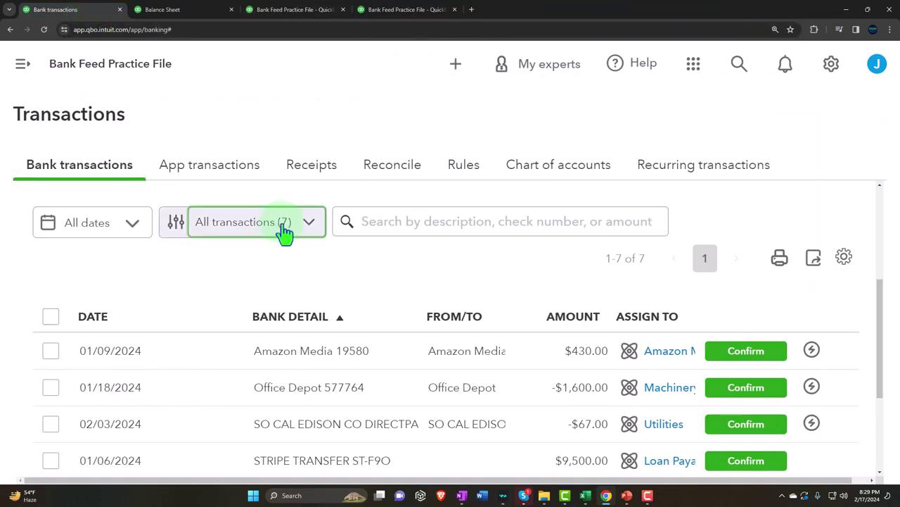
pyautogui.hotkey('ctrl', '-')
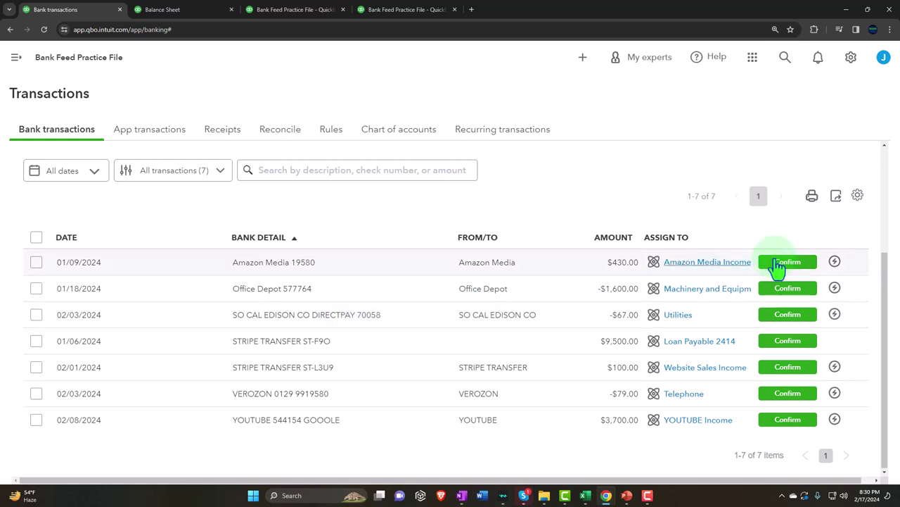
pyautogui.click(859, 197)
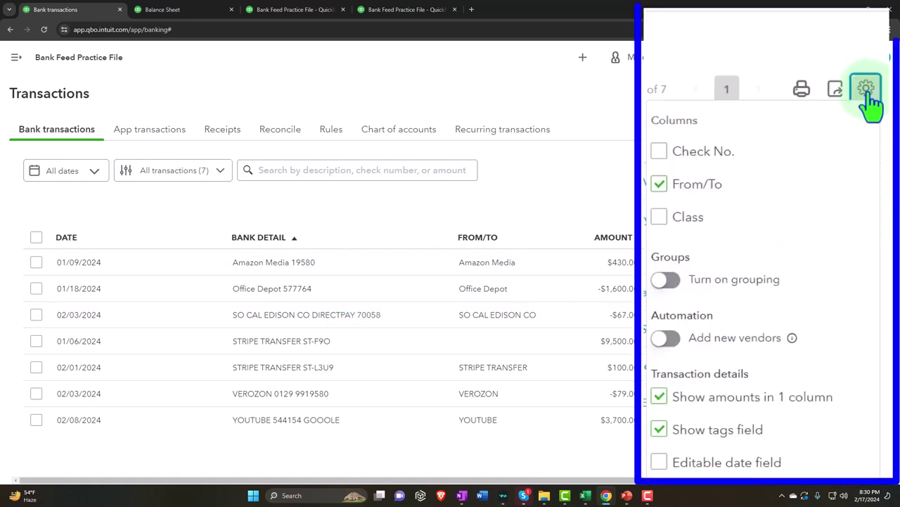
pyautogui.scroll(-1, 840, 177)
pyautogui.scroll(-1, 841, 183)
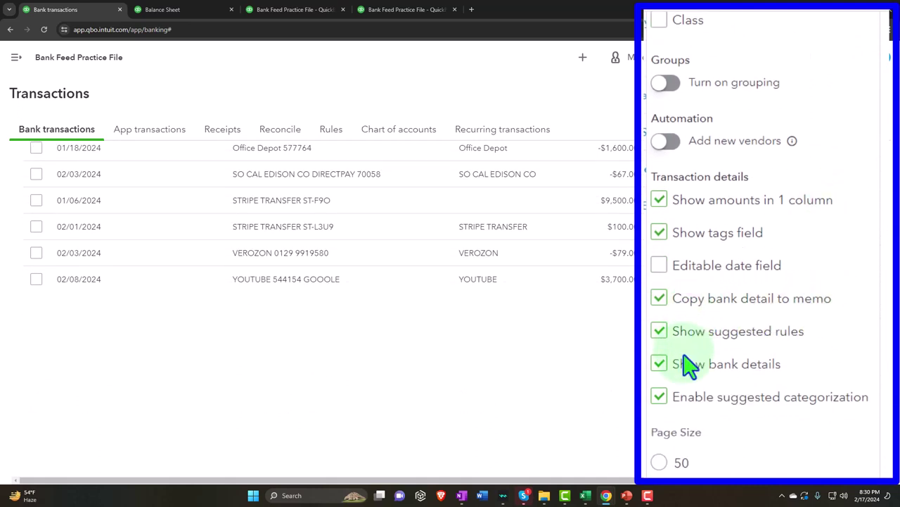
pyautogui.click(660, 364)
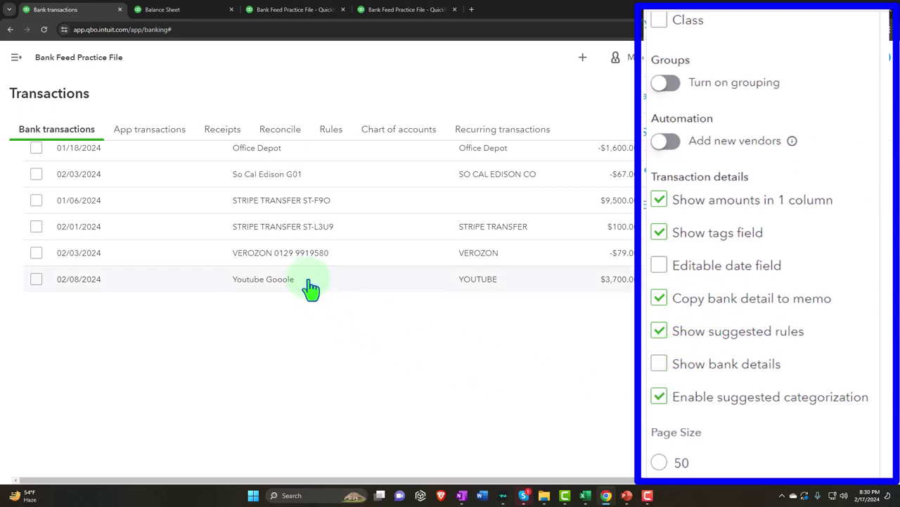
pyautogui.scroll(1, 305, 274)
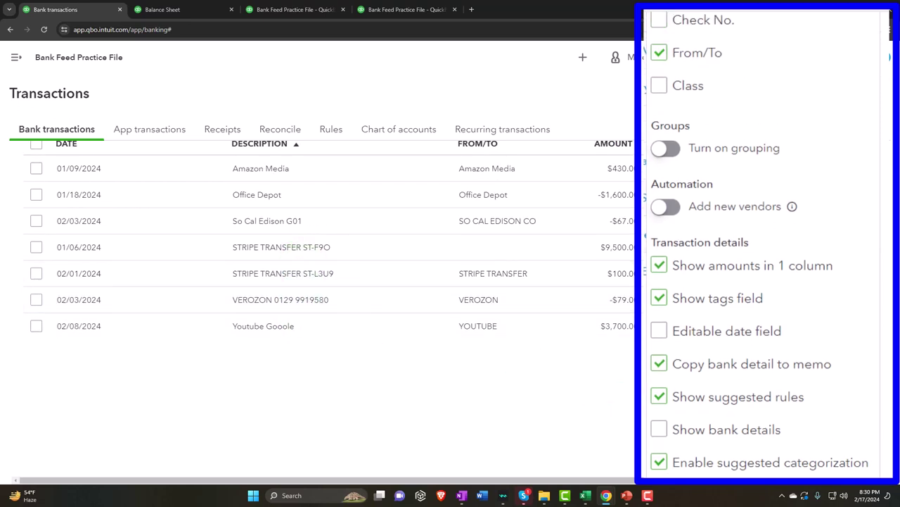
pyautogui.click(661, 430)
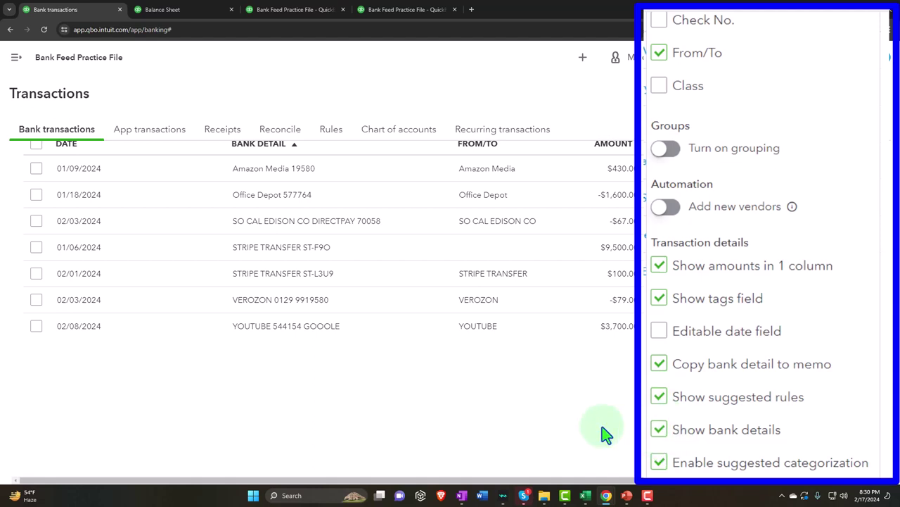
pyautogui.click(659, 431)
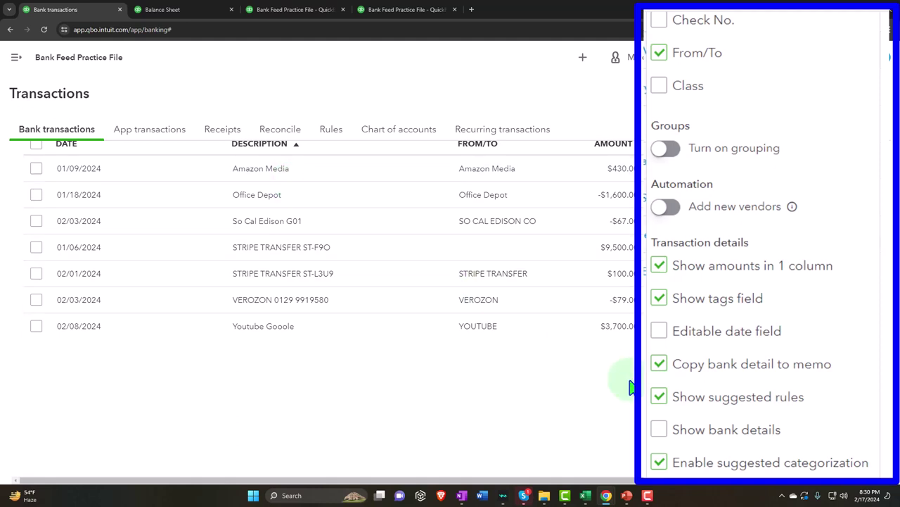
pyautogui.click(659, 430)
pyautogui.click(642, 430)
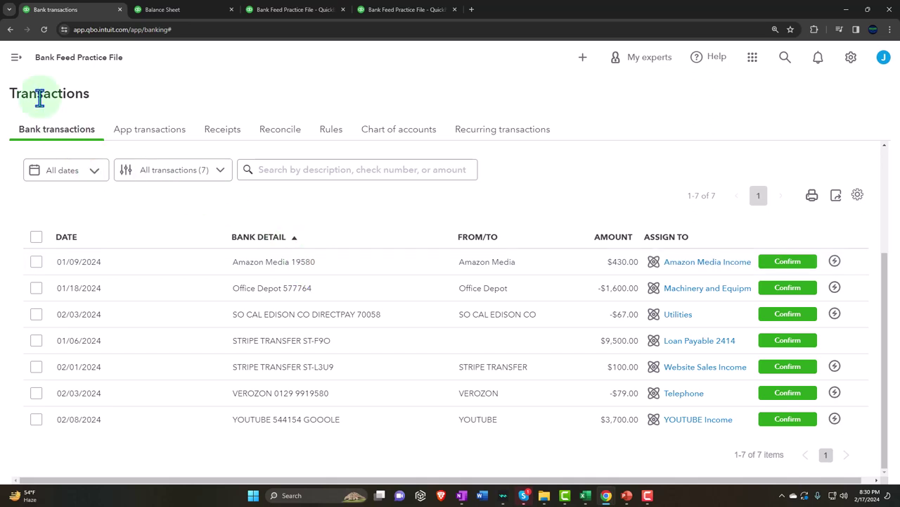
# Step: Go to the Expenses list, show only transactions of type Expense, and review the Test Expense CA and NA entries
pyautogui.click(16, 58)
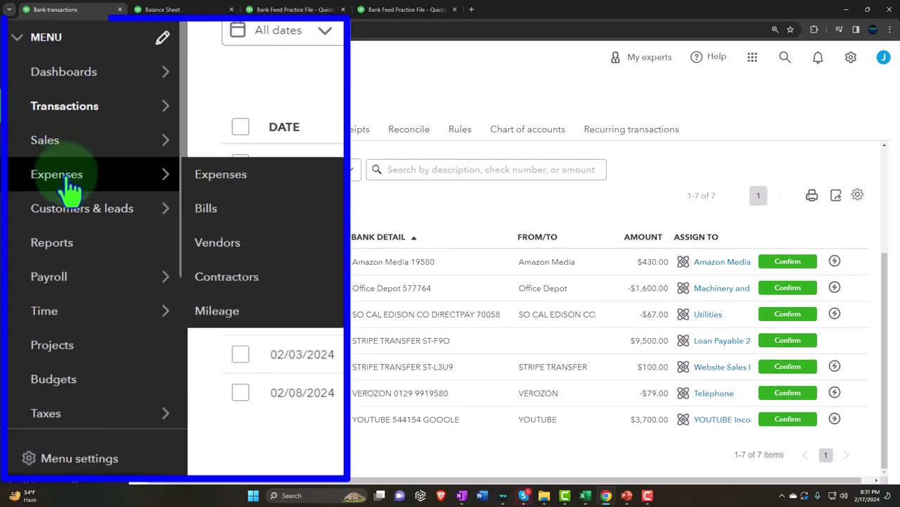
pyautogui.click(47, 273)
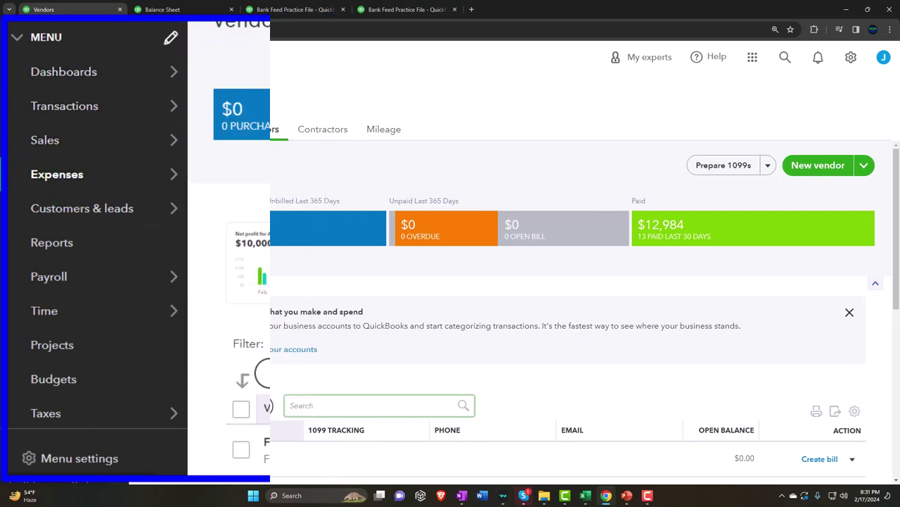
pyautogui.click(178, 137)
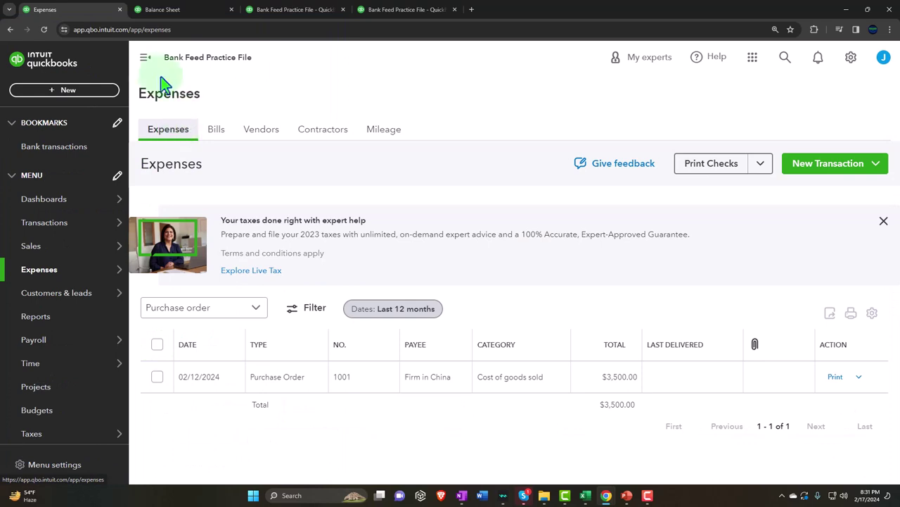
pyautogui.click(144, 57)
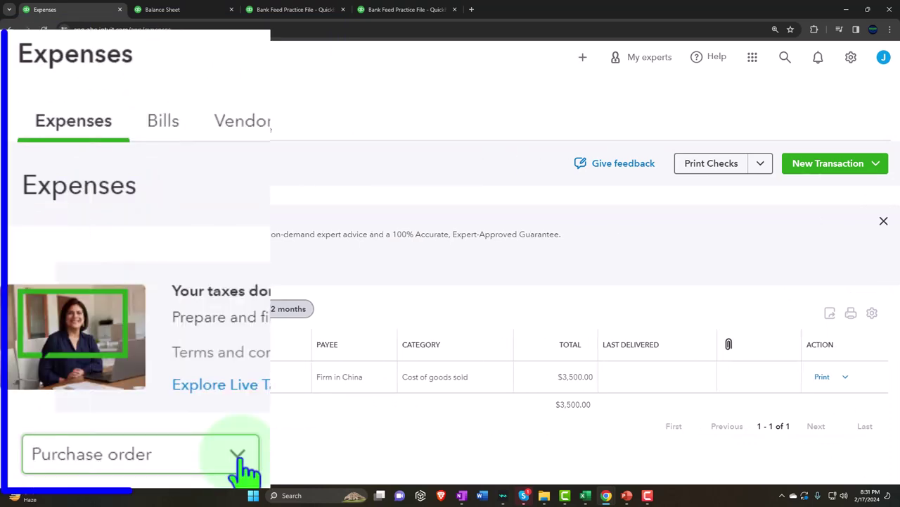
pyautogui.click(127, 308)
pyautogui.click(126, 197)
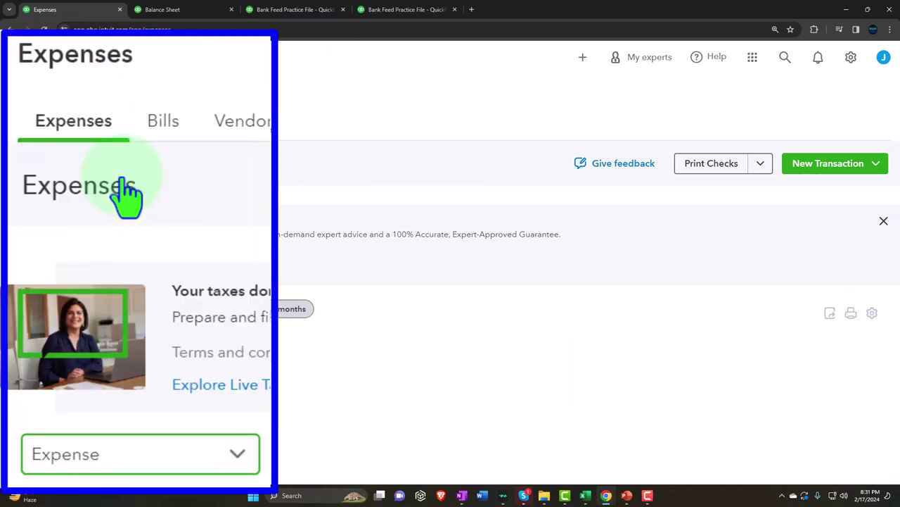
pyautogui.scroll(-3, 287, 261)
pyautogui.scroll(-1, 289, 265)
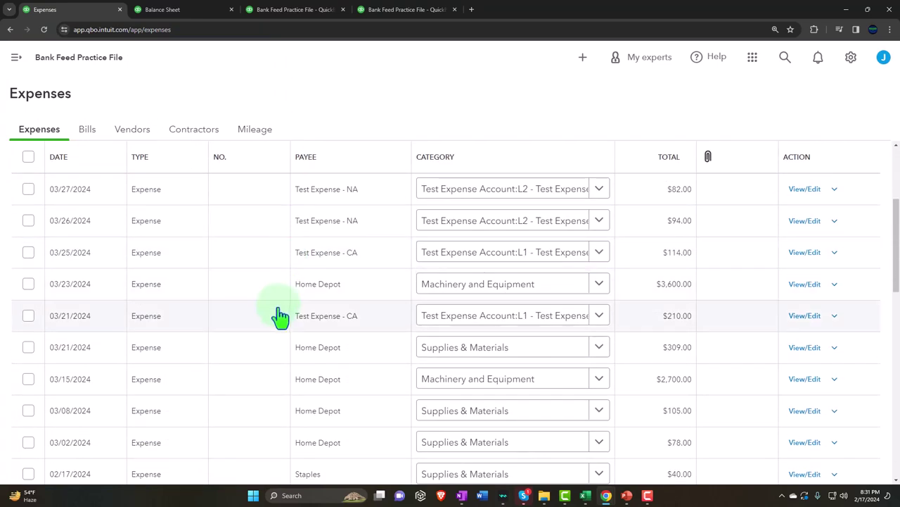
pyautogui.scroll(3, 280, 318)
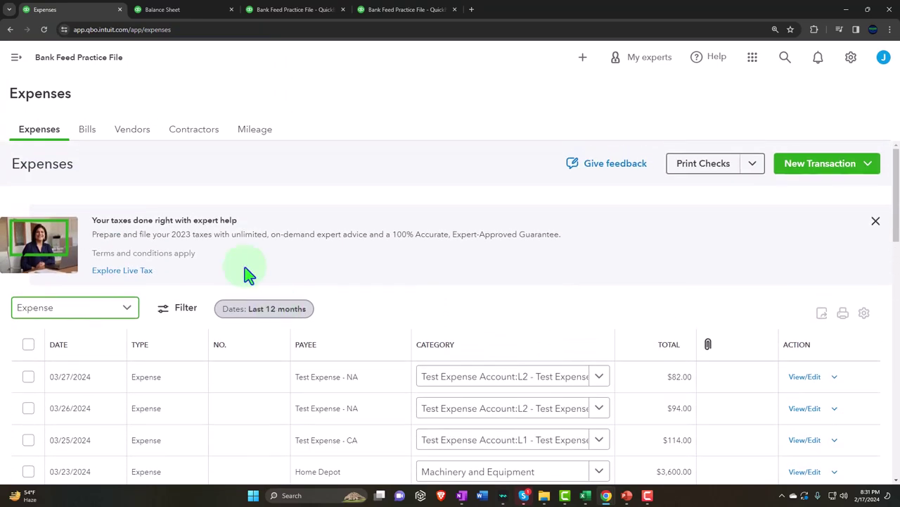
# Step: Find the Test Expense vendors in the vendor list and open the transaction list of Test Expense - CA
pyautogui.click(130, 134)
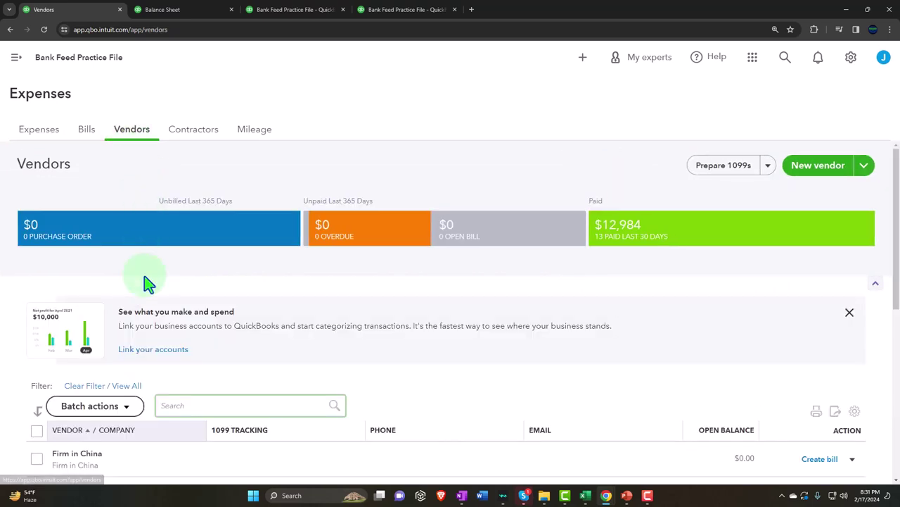
pyautogui.scroll(-2, 145, 282)
pyautogui.scroll(-3, 144, 275)
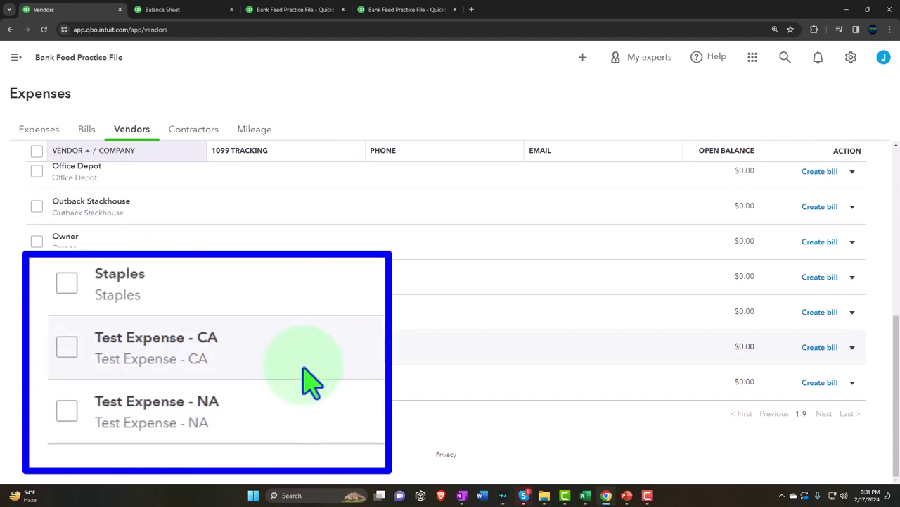
pyautogui.click(176, 362)
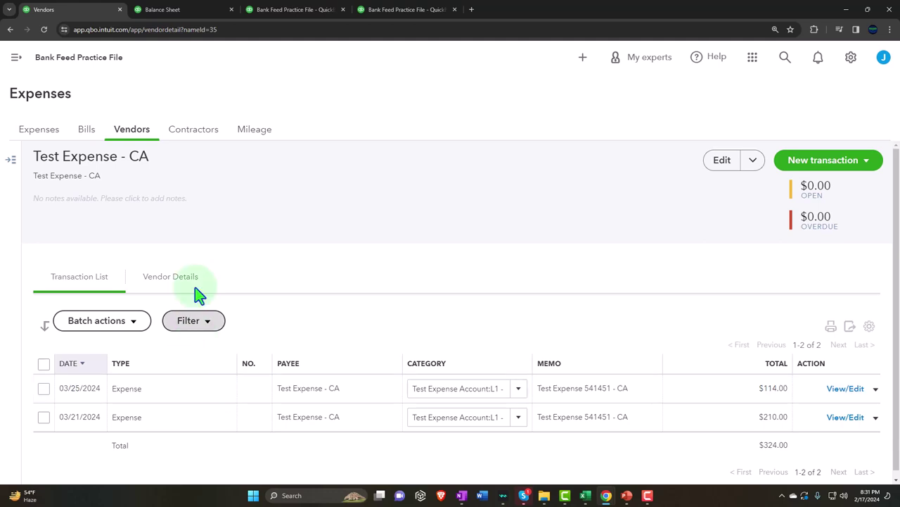
# Step: Switch to the Balance Sheet, rerun it, and review the monthly balances from bank accounts down to equity
pyautogui.click(181, 10)
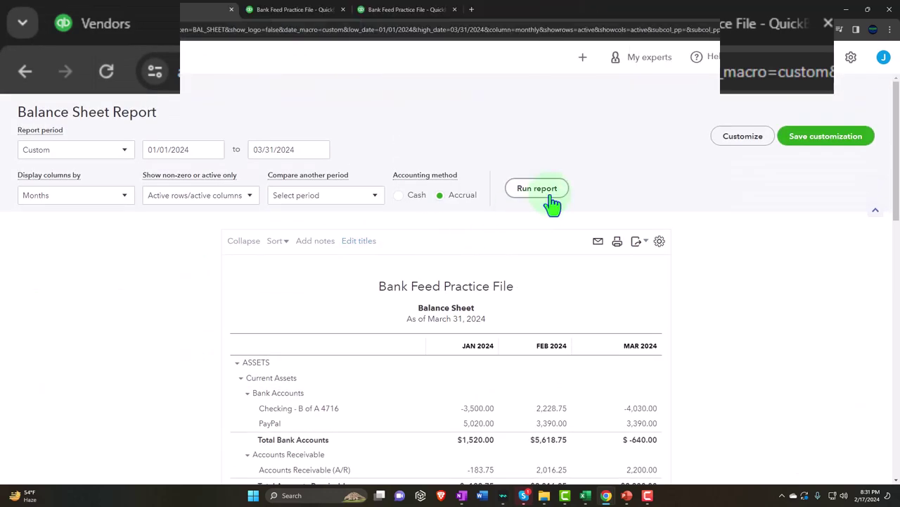
pyautogui.scroll(-2, 422, 303)
pyautogui.hotkey('ctrl', '+')
pyautogui.hotkey('ctrl', '+')
pyautogui.hotkey('ctrl', '+')
pyautogui.scroll(-10, 426, 307)
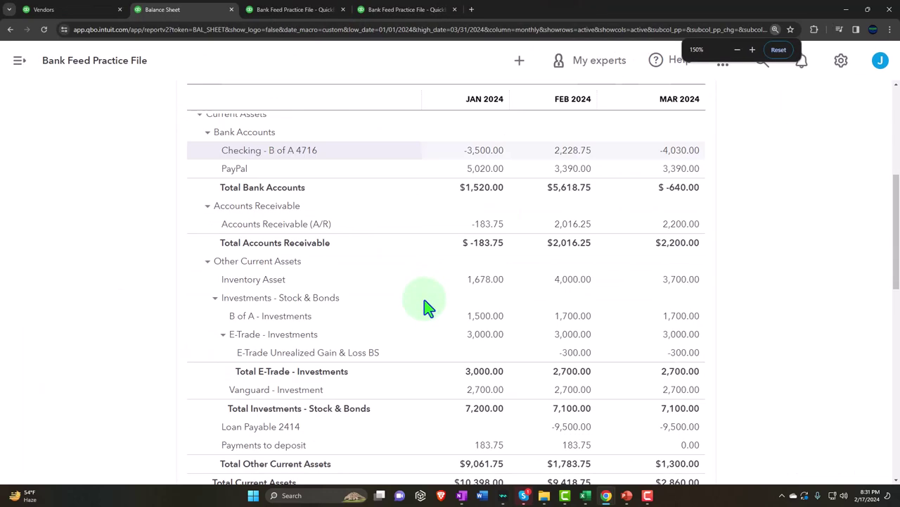
pyautogui.scroll(-5, 422, 302)
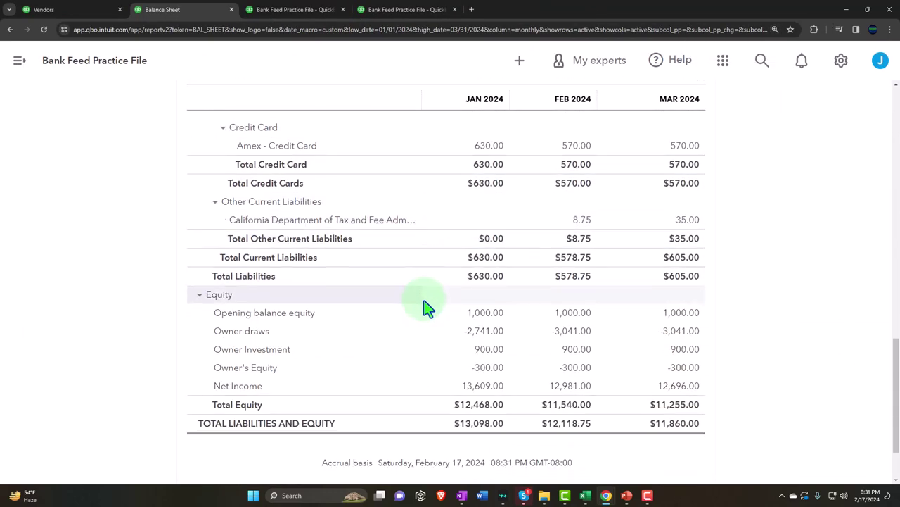
# Step: Switch to the Profit and Loss report, rerun it by class, and review it down to net income
pyautogui.click(267, 9)
pyautogui.scroll(3, 519, 194)
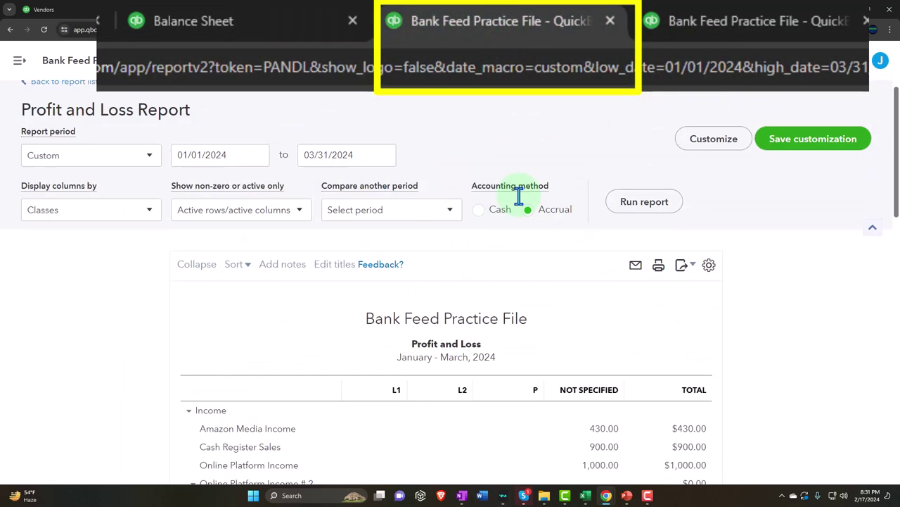
pyautogui.scroll(-3, 589, 258)
pyautogui.scroll(-8, 590, 258)
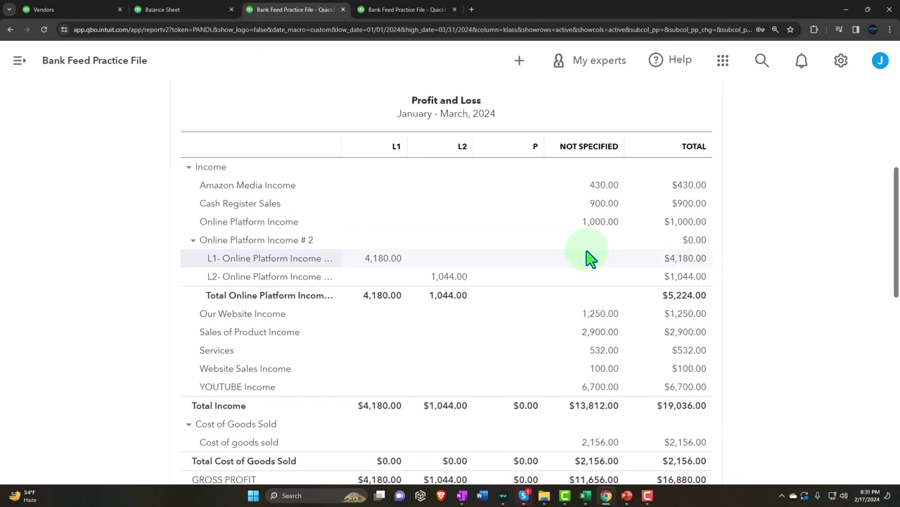
pyautogui.scroll(-3, 589, 257)
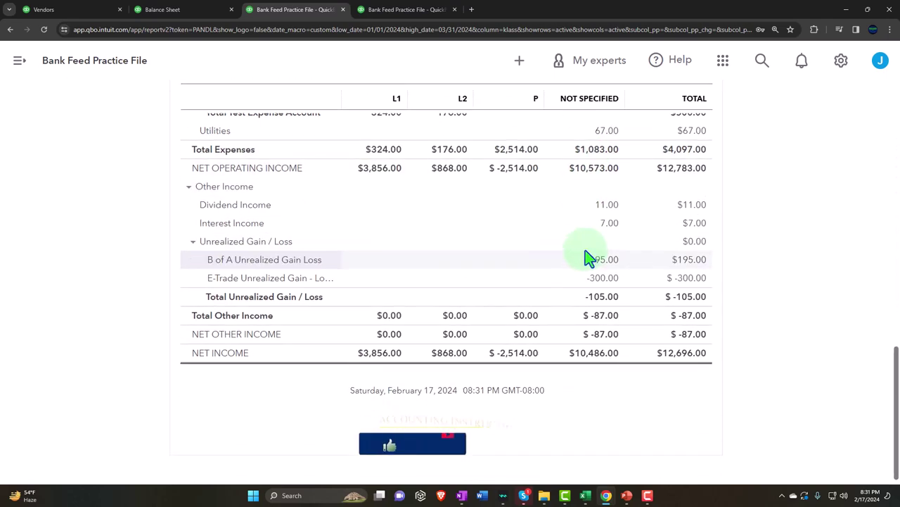
# Step: Switch to the Trial Balance report, rerun it with columns displayed by Months, and review the accounts down to the Test Expense Account entries
pyautogui.click(405, 9)
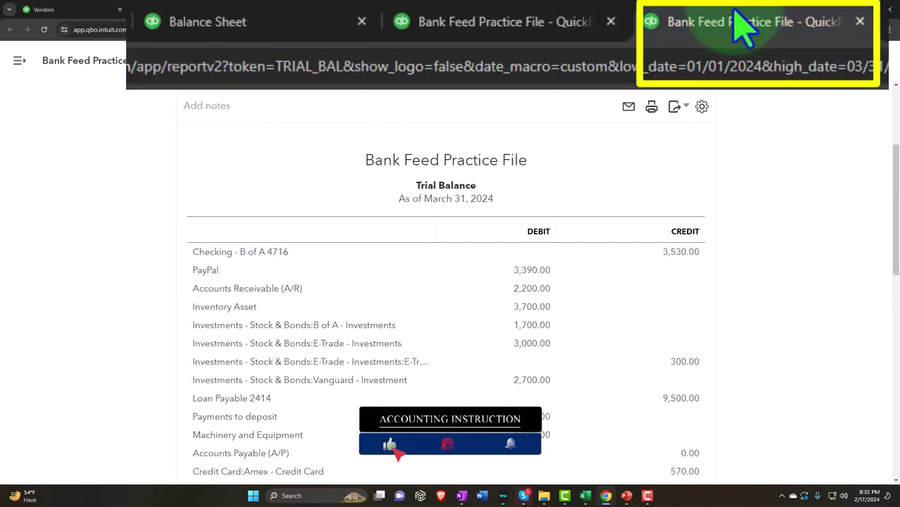
pyautogui.scroll(3, 408, 246)
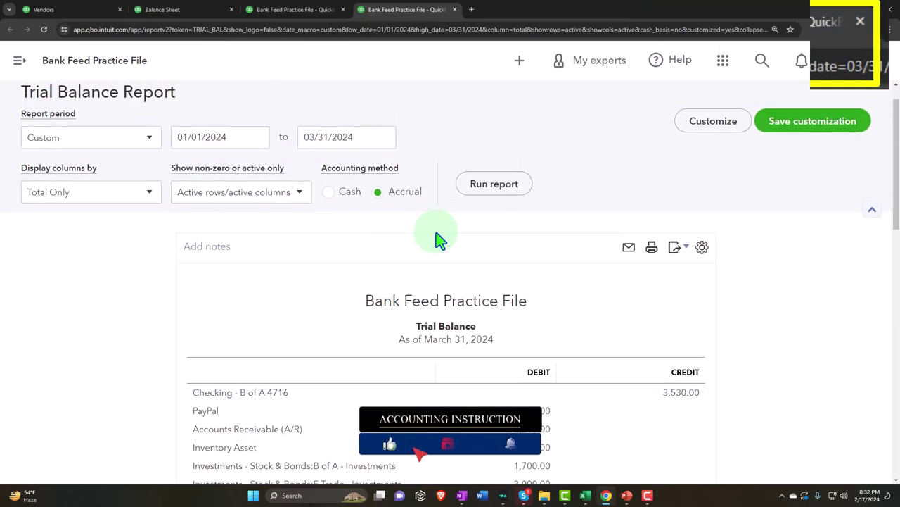
pyautogui.click(496, 184)
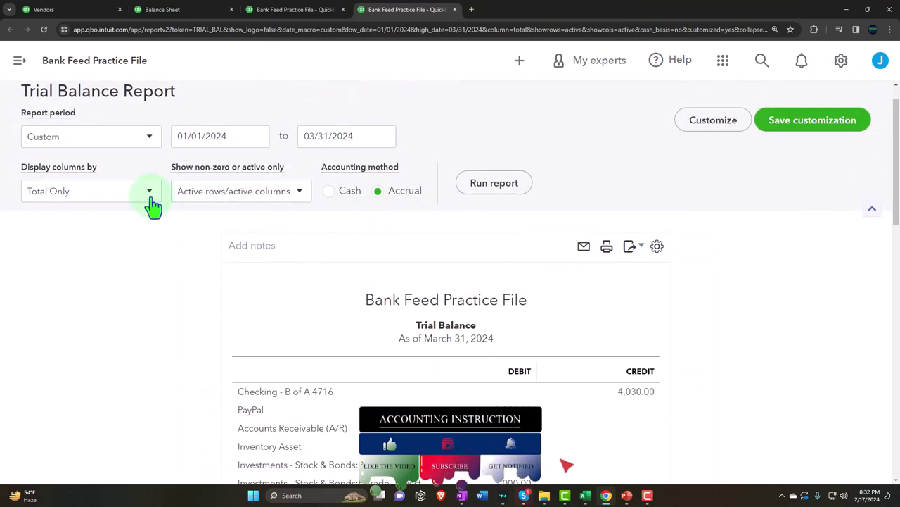
pyautogui.click(151, 199)
pyautogui.click(134, 242)
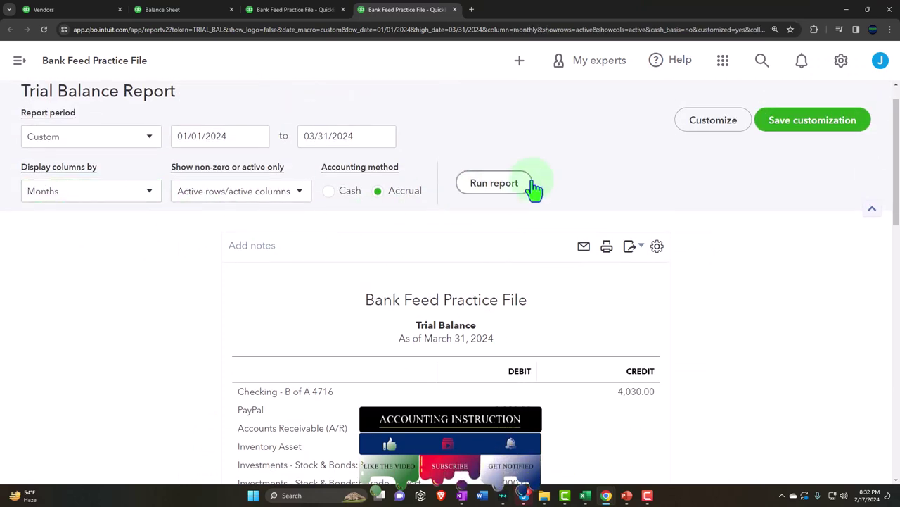
pyautogui.click(532, 184)
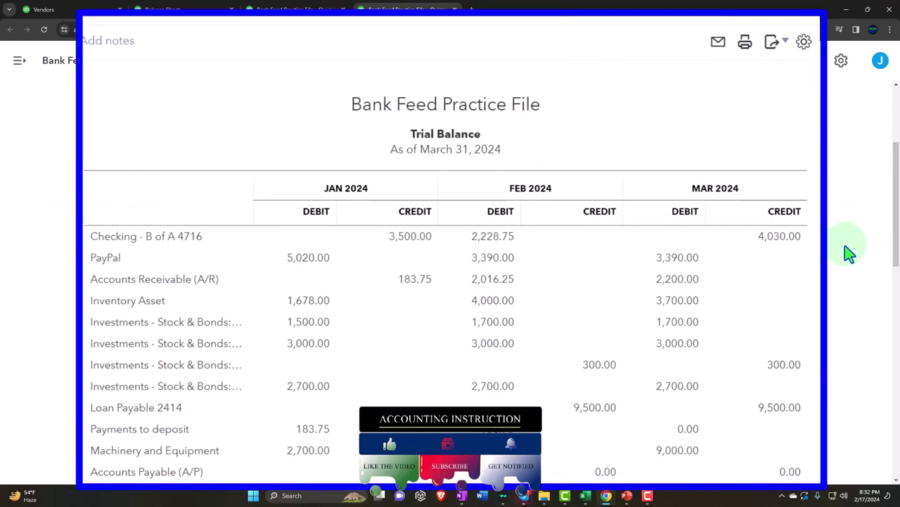
pyautogui.scroll(-3, 849, 253)
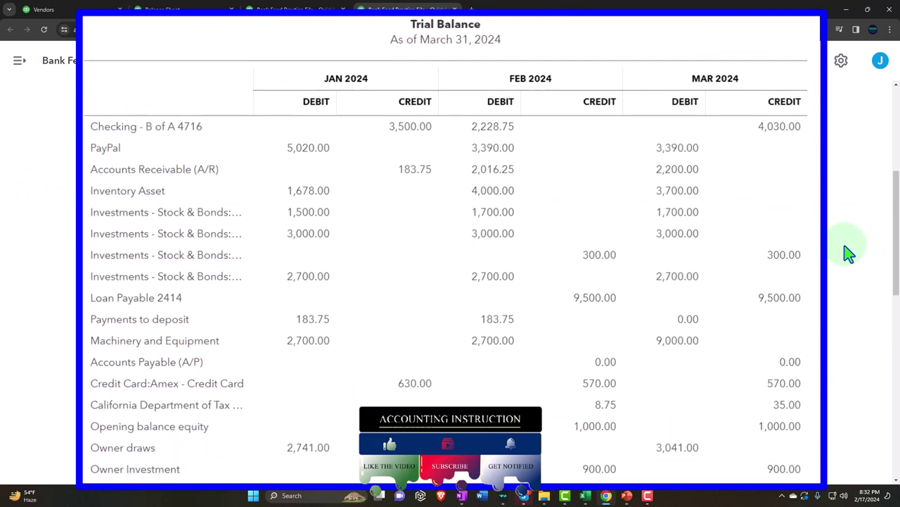
pyautogui.scroll(-3, 850, 254)
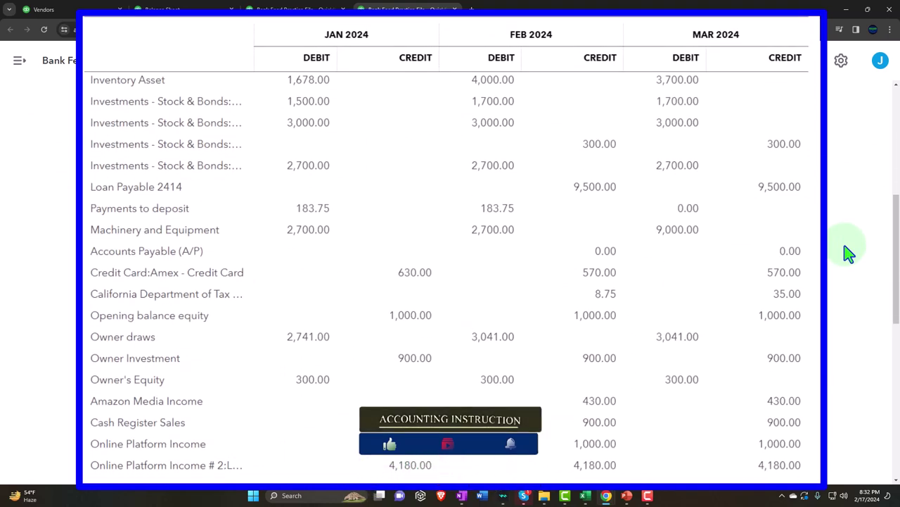
pyautogui.scroll(-2, 849, 253)
pyautogui.scroll(-6, 849, 254)
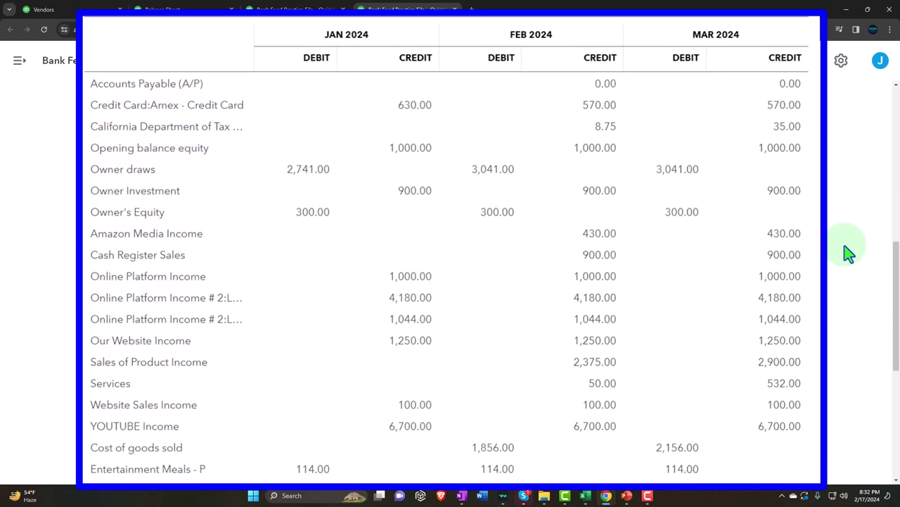
pyautogui.scroll(-6, 849, 254)
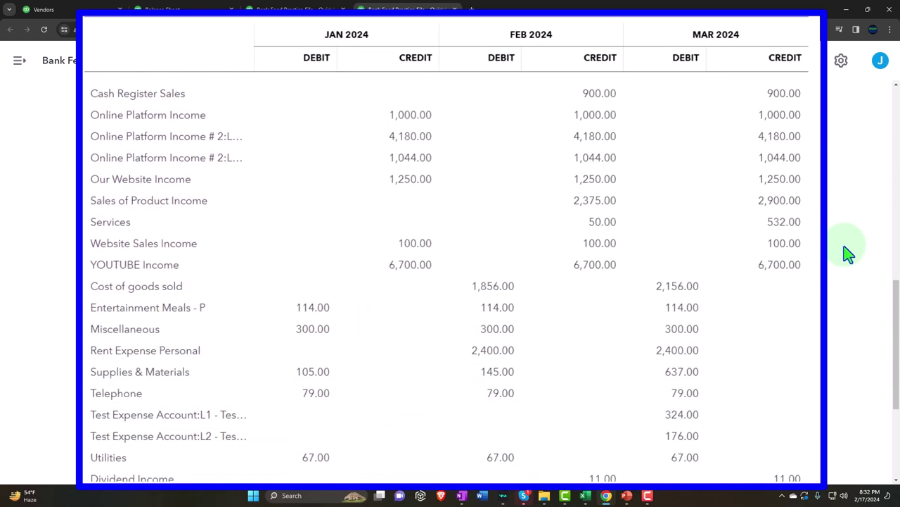